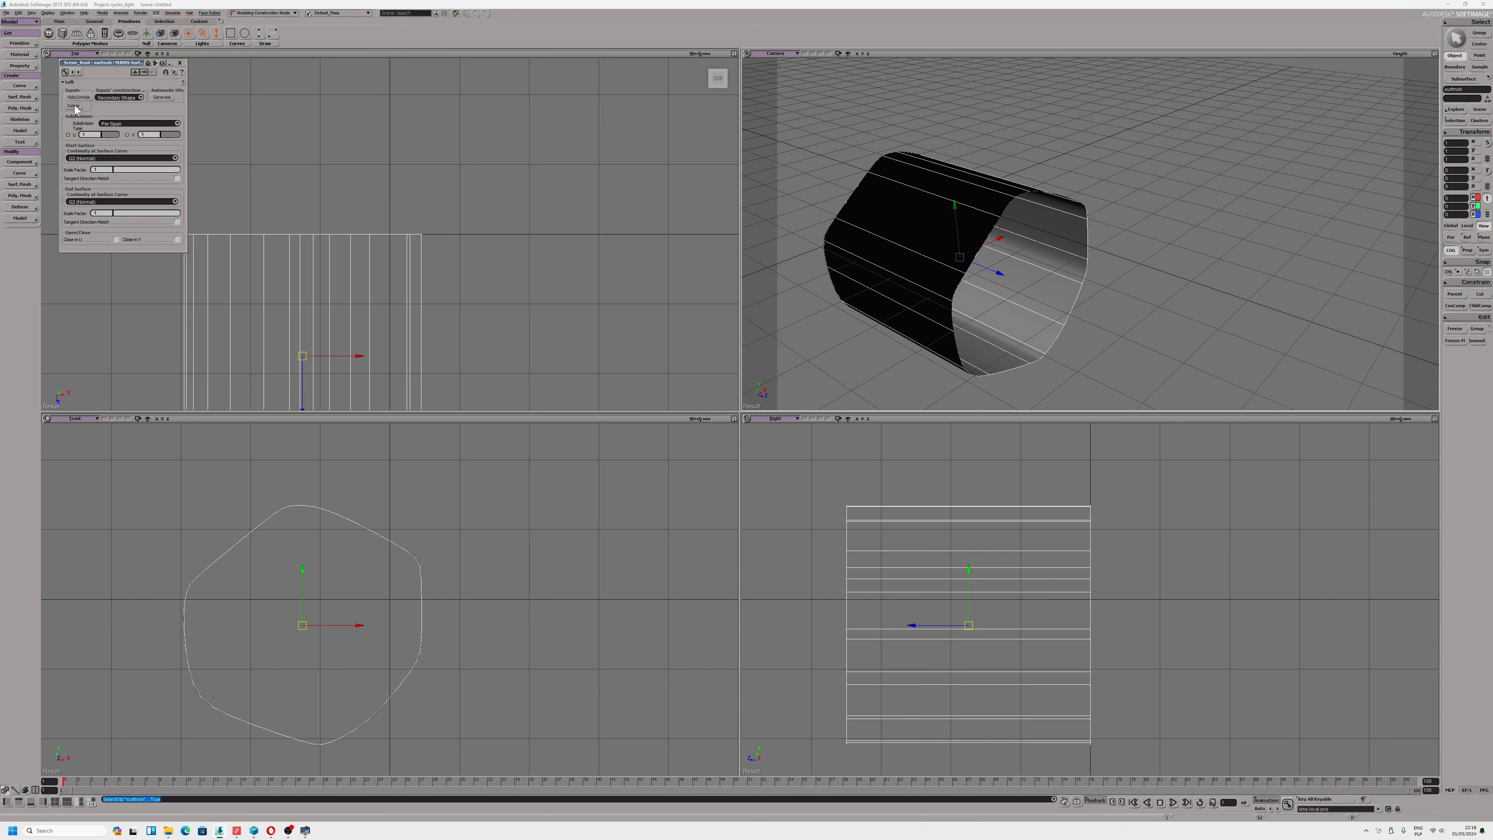
# Close the Loft settings and freeze the modeling history of the lofted surface
pyautogui.click(73, 106)
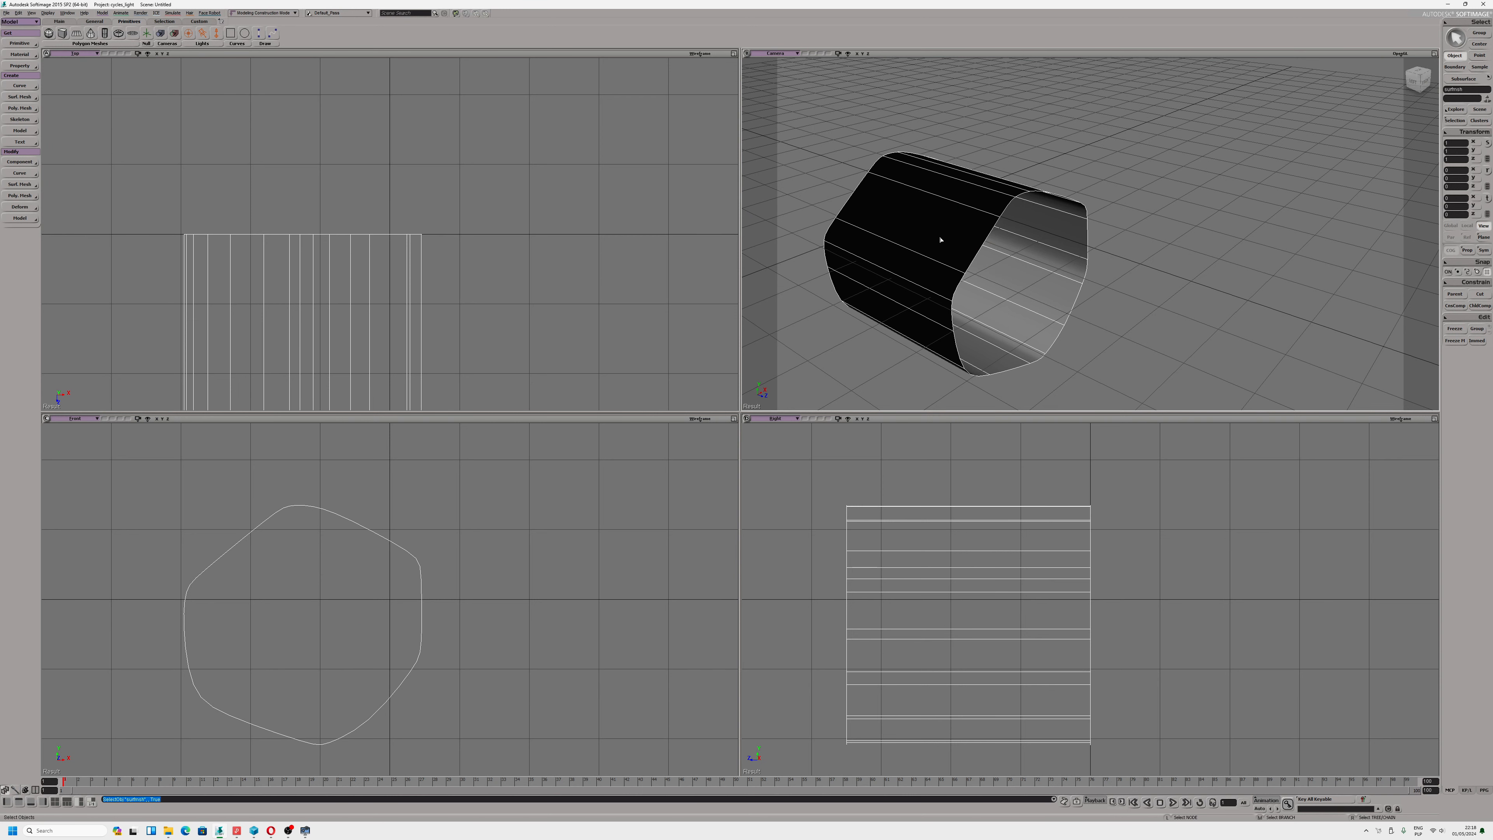
pyautogui.press('v')
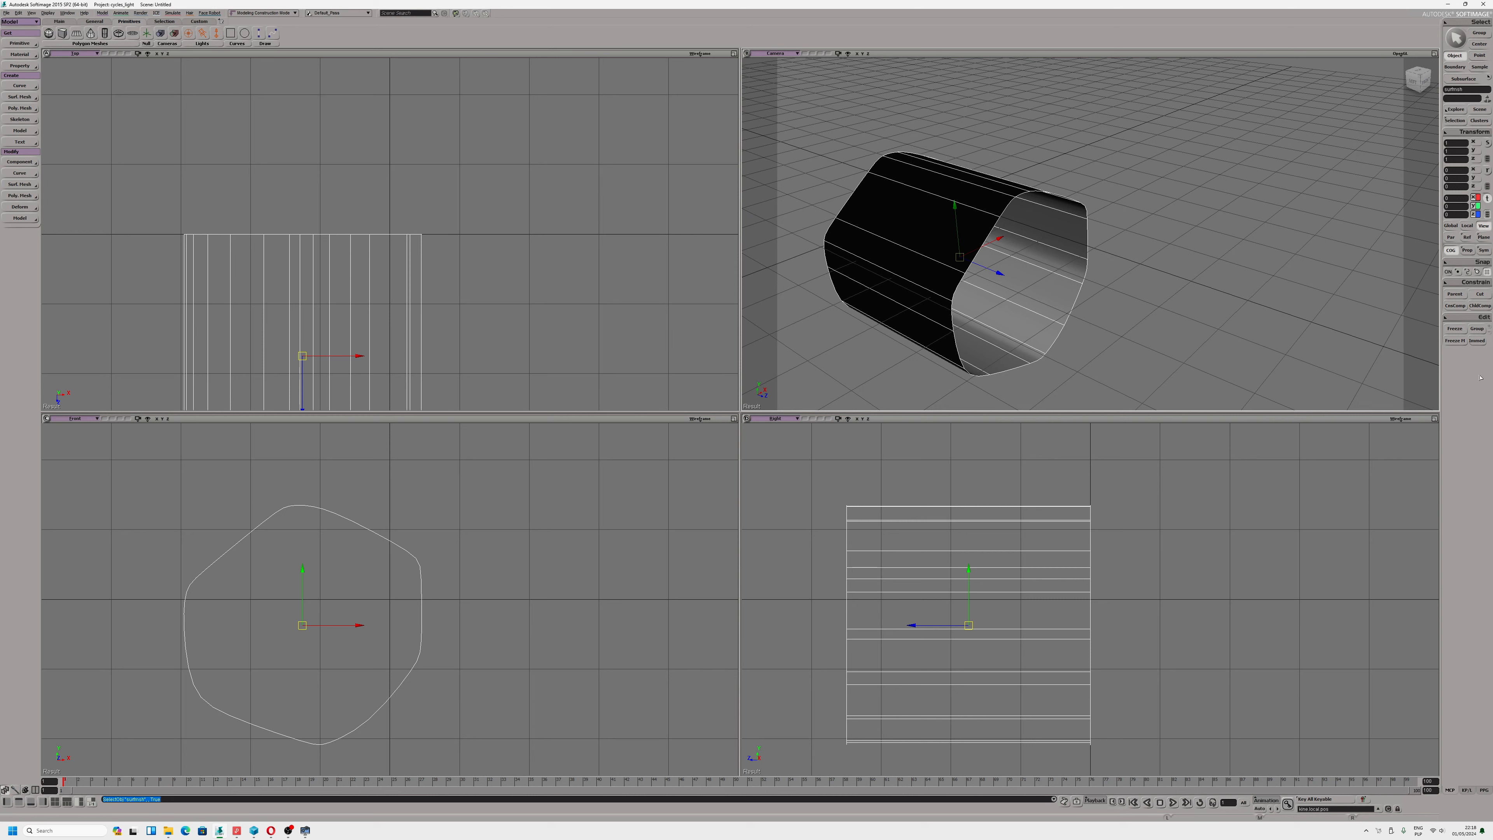
pyautogui.click(1455, 341)
pyautogui.press('space')
pyautogui.scroll(-3, 942, 318)
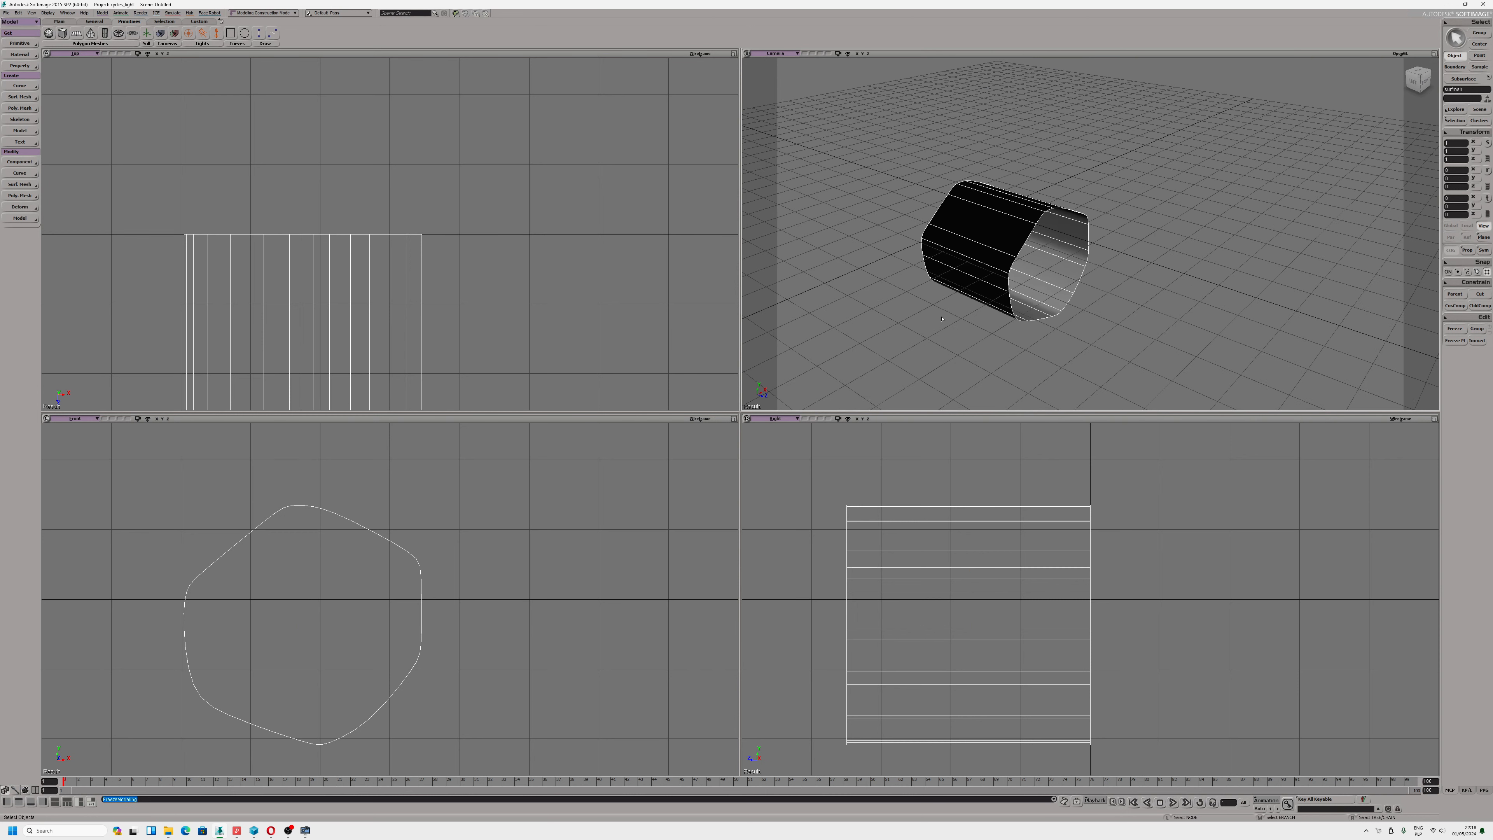
pyautogui.scroll(3, 942, 318)
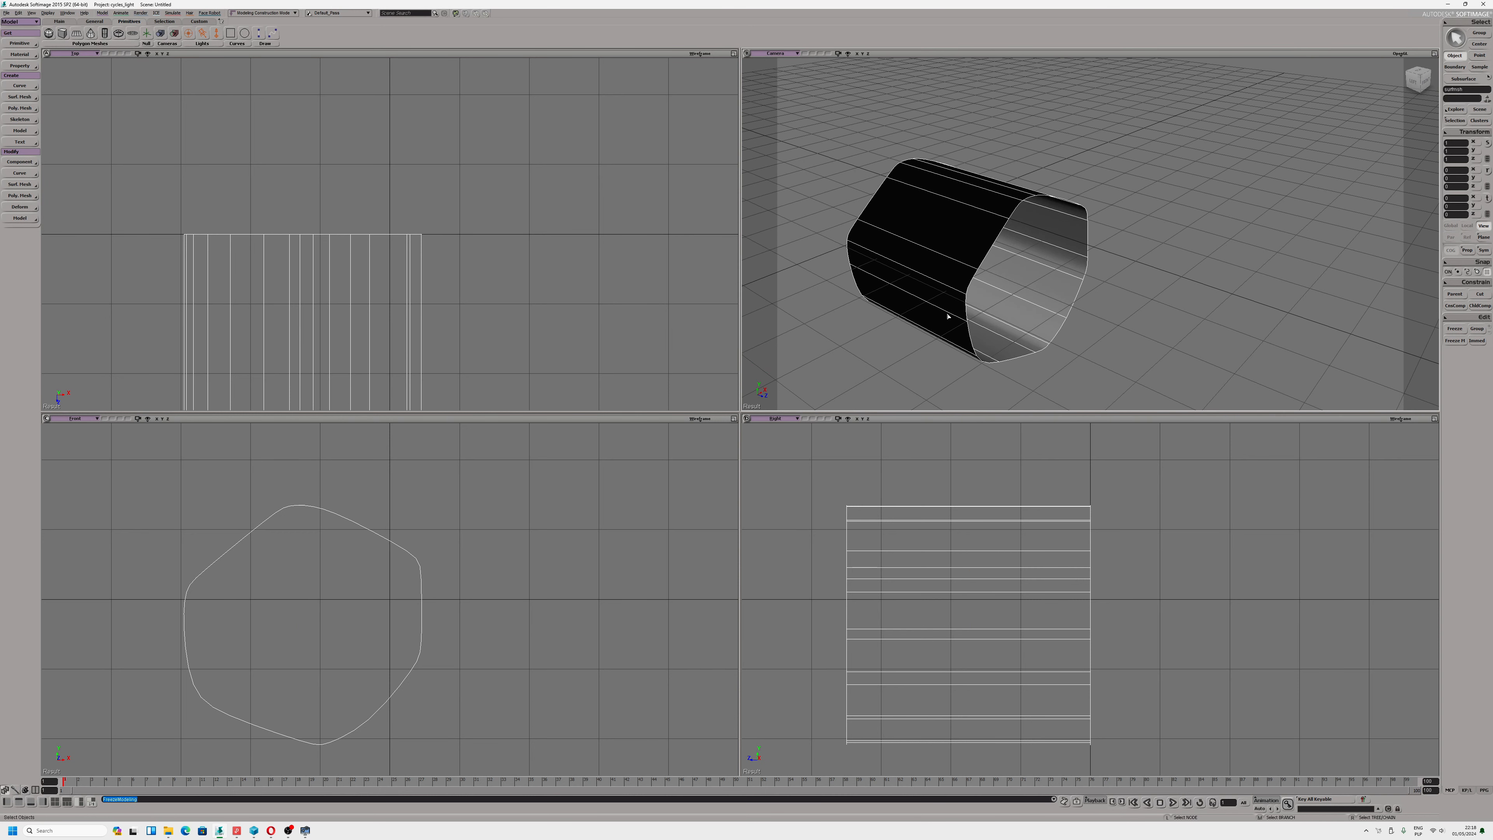
# Move the lofted surface a short distance backward along its Z axis
pyautogui.press('v')
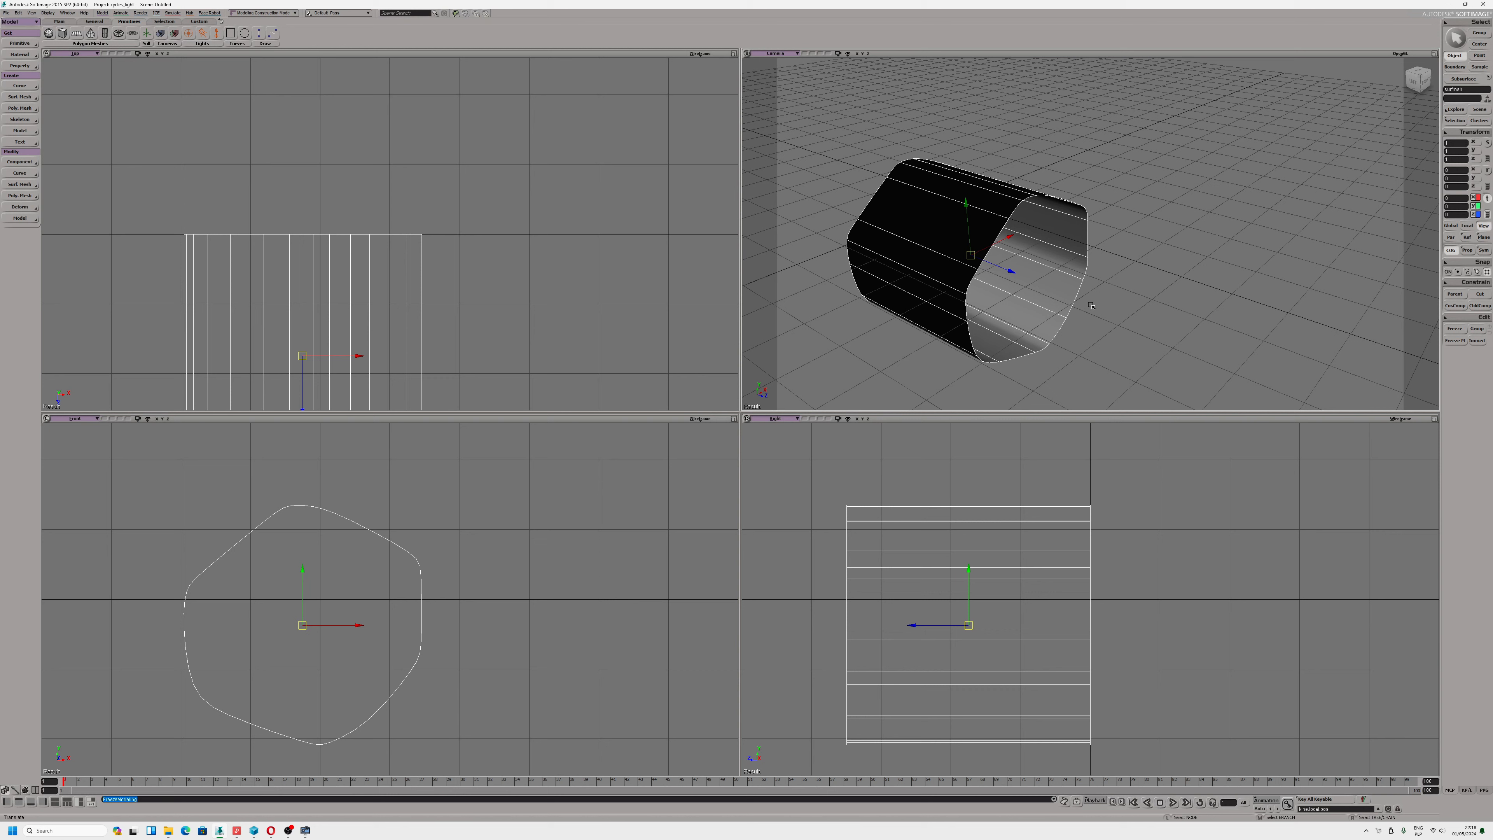
pyautogui.click(1091, 305)
pyautogui.click(953, 268)
pyautogui.moveTo(1007, 270)
pyautogui.mouseDown()
pyautogui.moveTo(895, 245)
pyautogui.moveTo(979, 274)
pyautogui.mouseUp()
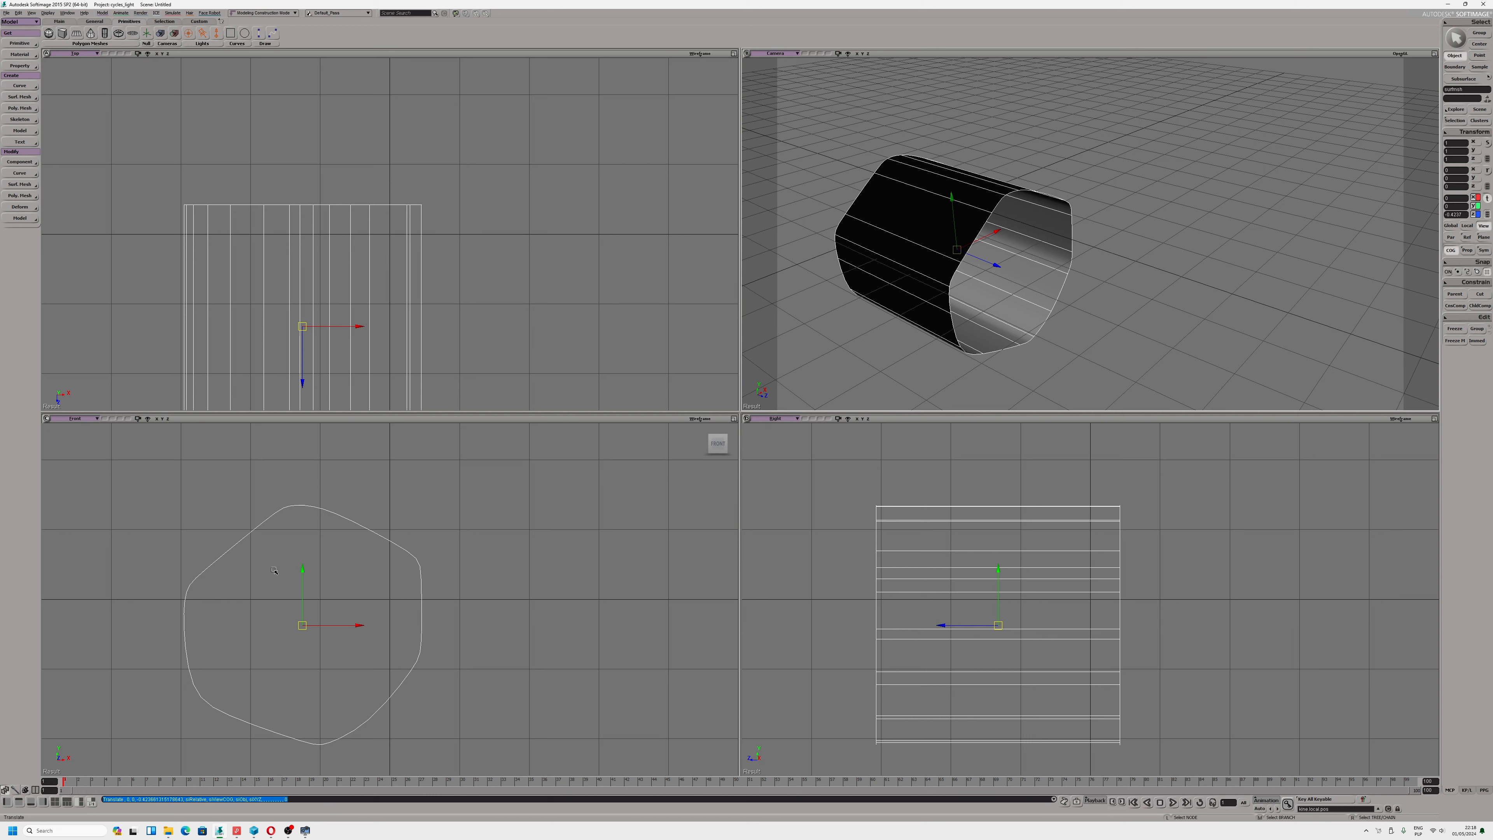
# Draw a closed, kidney-shaped cubic curve by CVs inside the surface's outline in the front view
pyautogui.scroll(1, 274, 571)
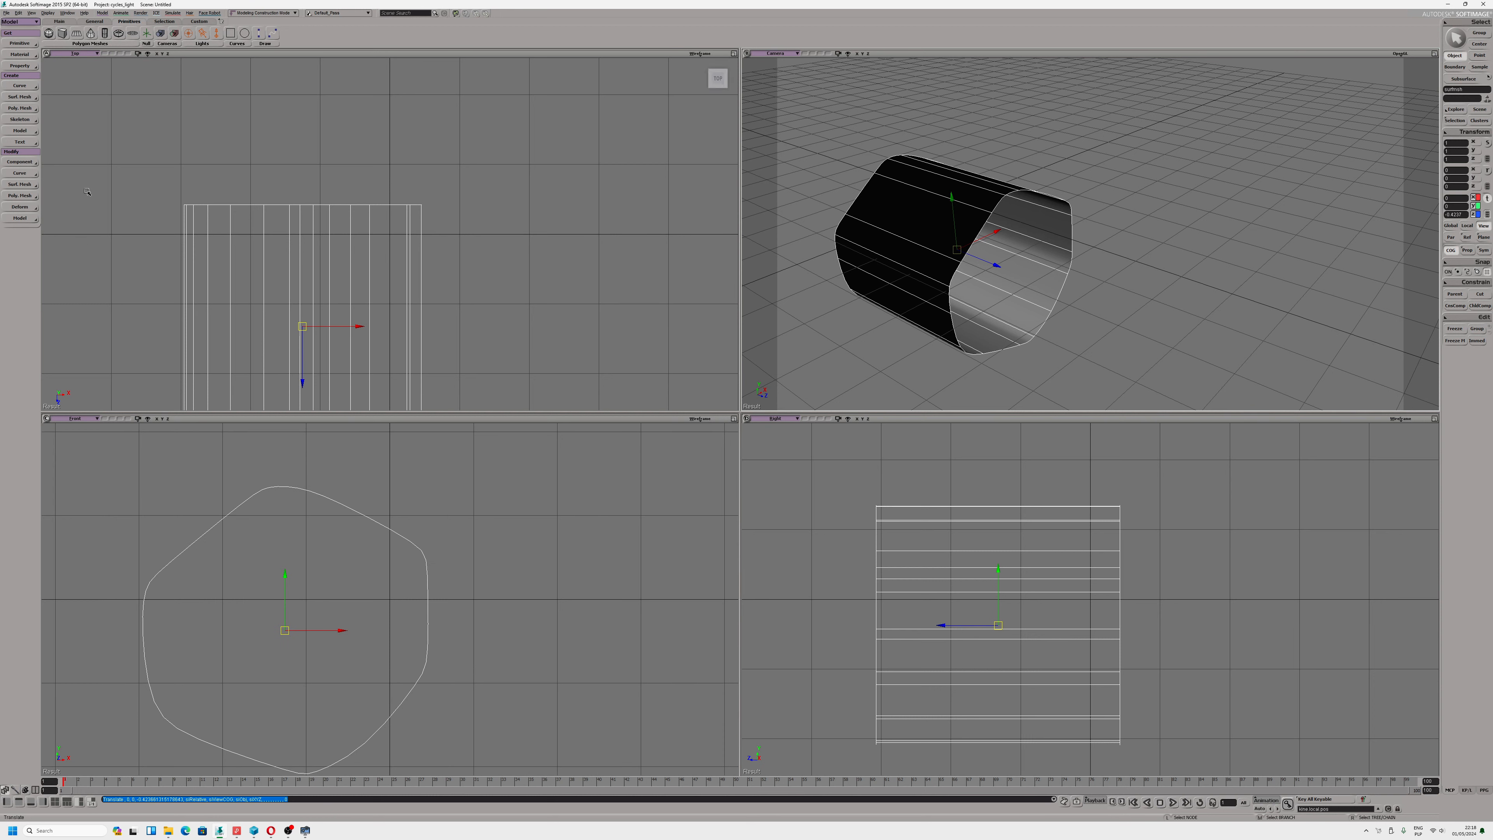
pyautogui.click(20, 86)
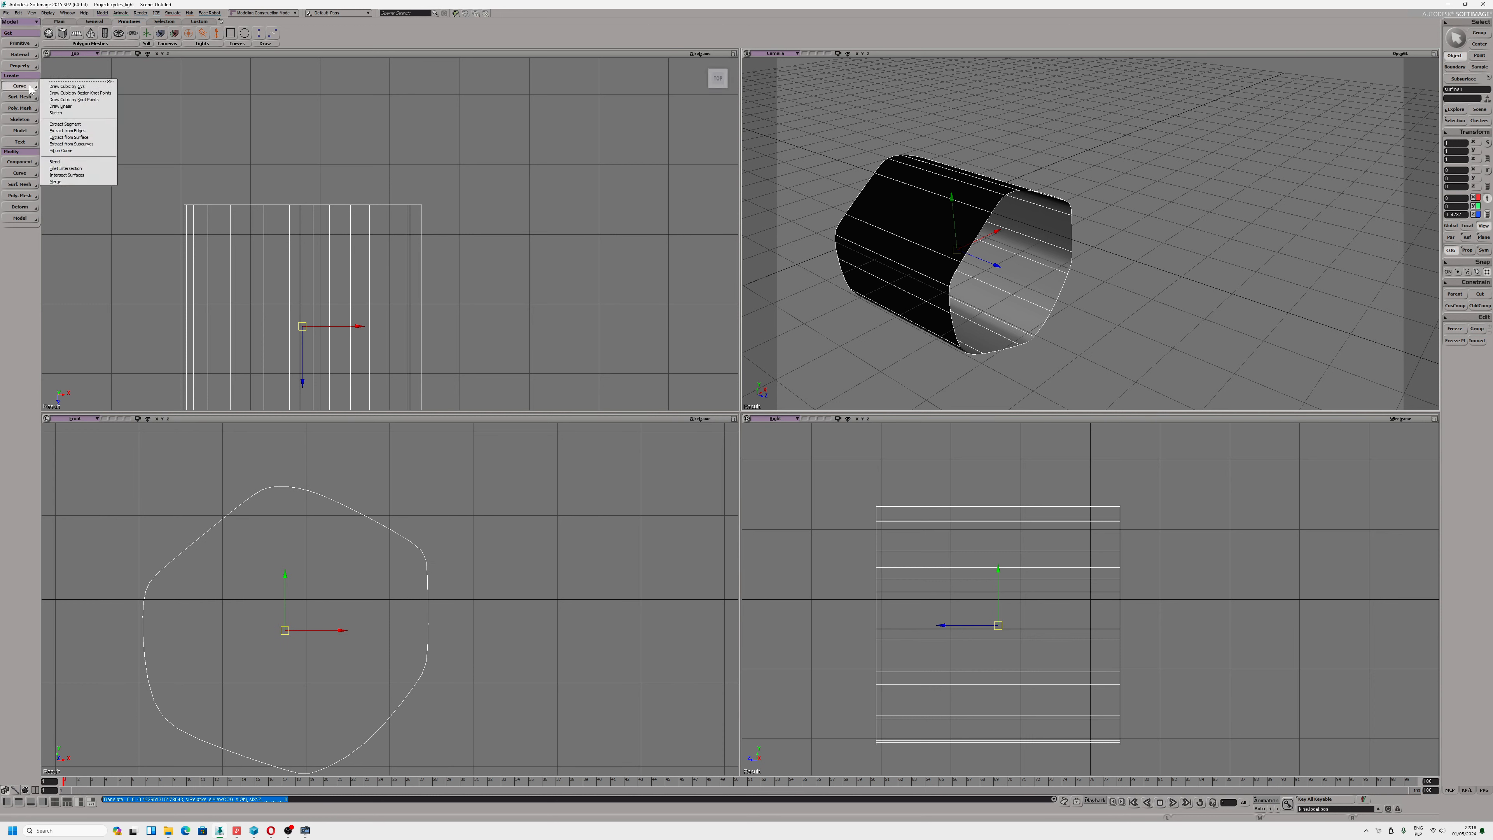
pyautogui.click(72, 89)
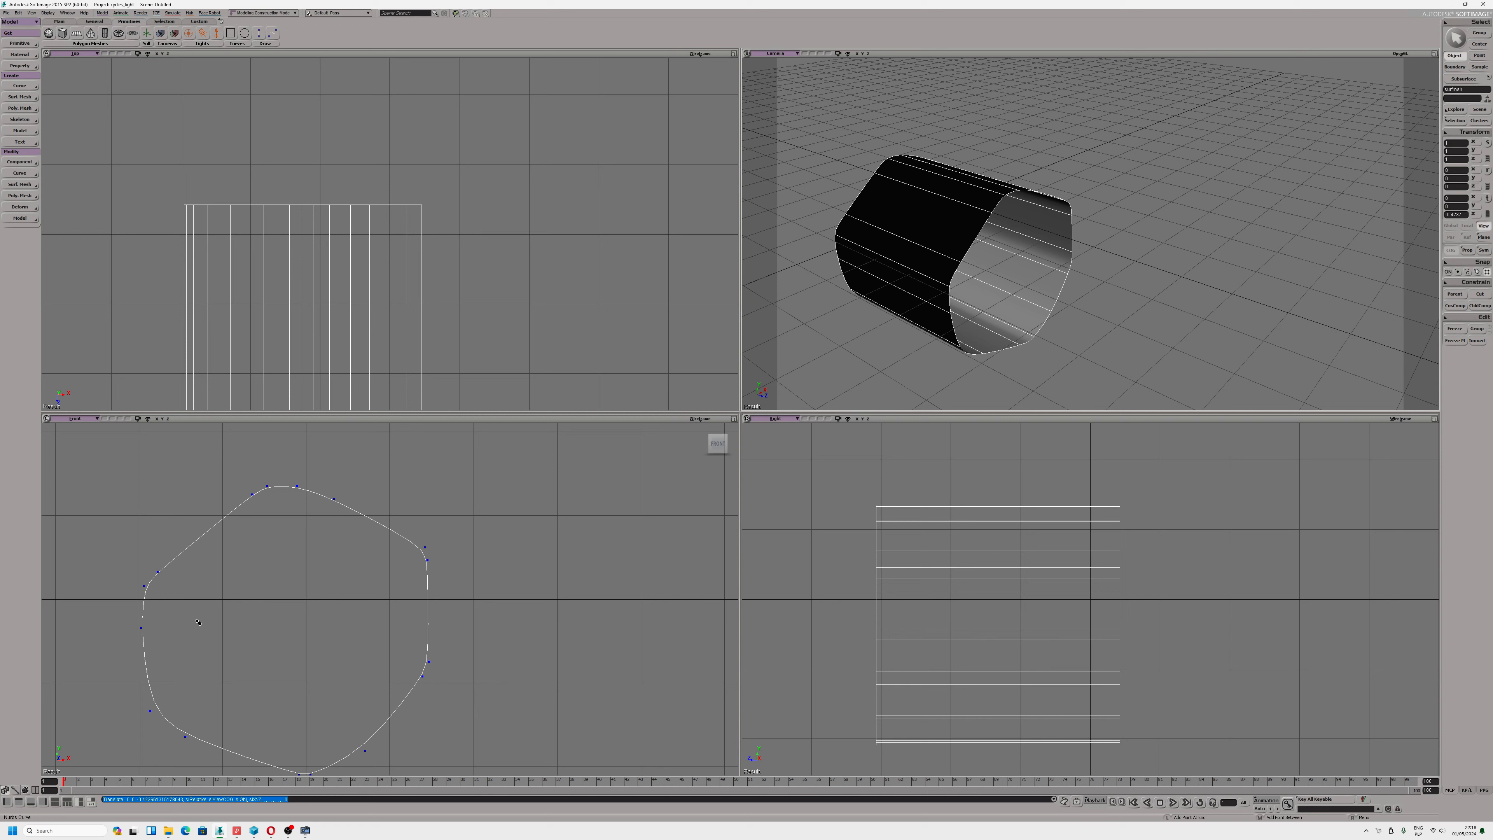
pyautogui.scroll(-3, 923, 331)
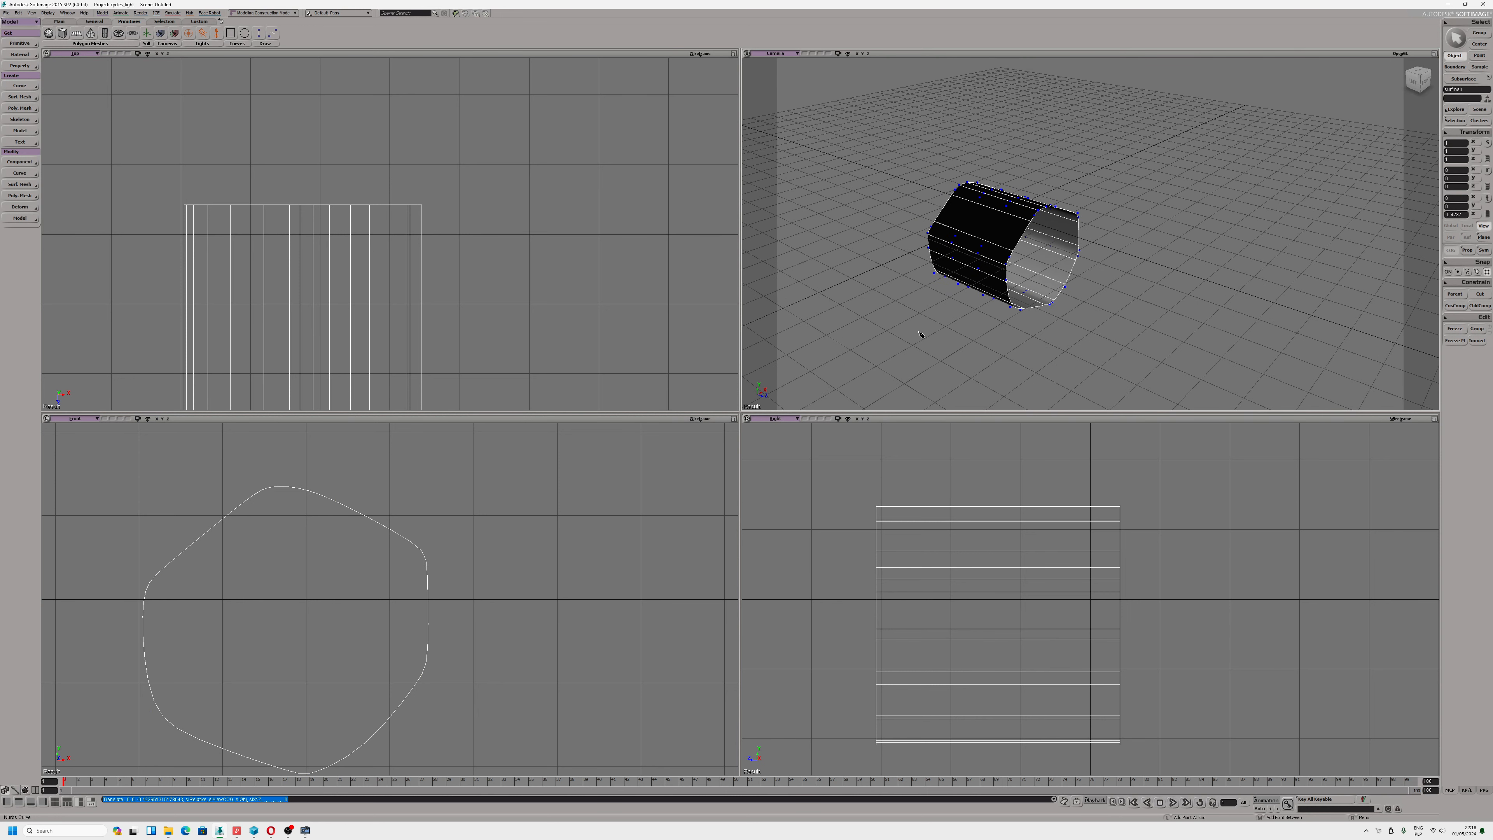
pyautogui.click(222, 698)
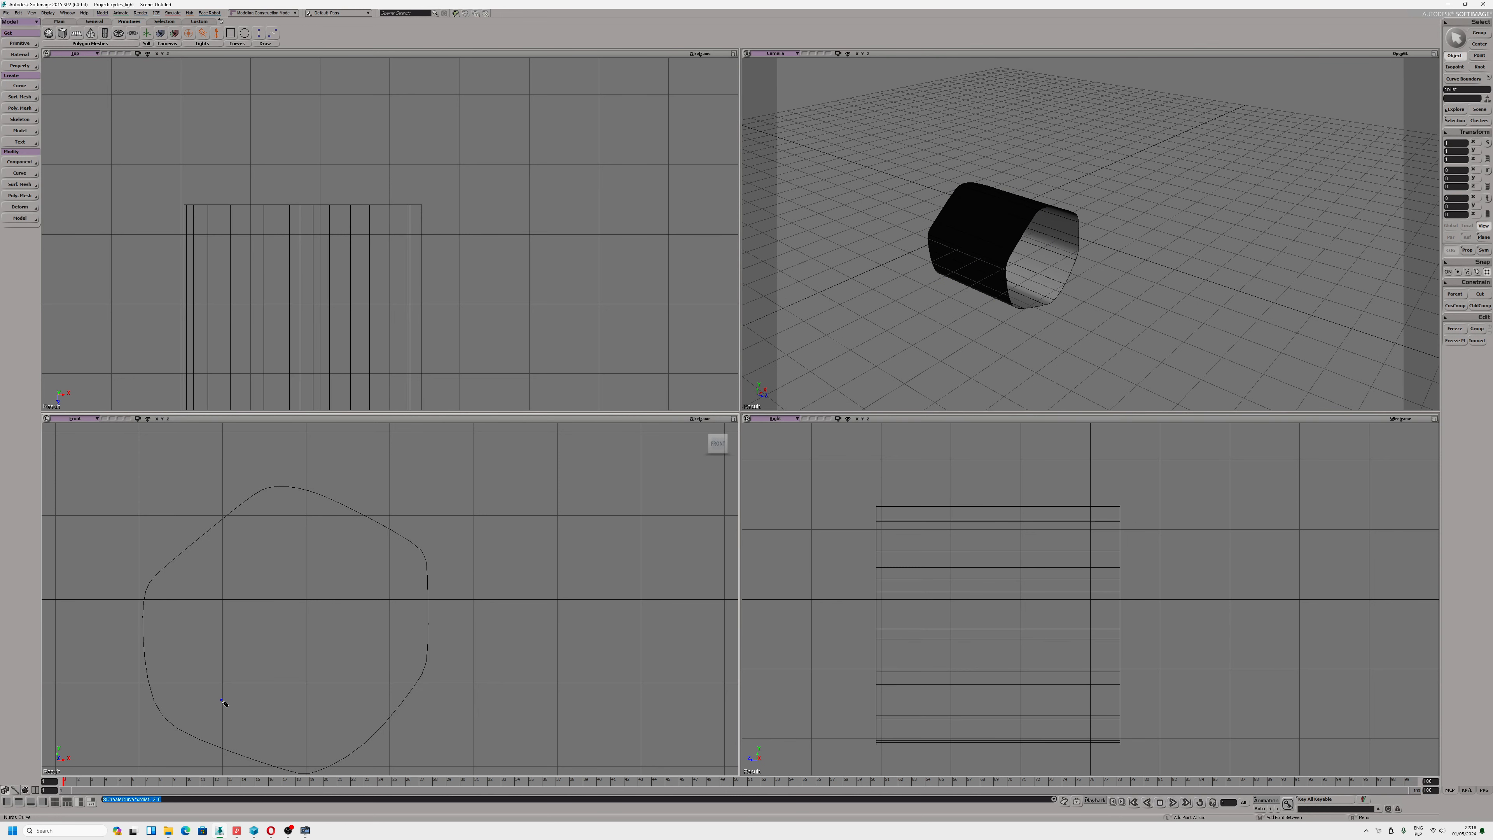
pyautogui.moveTo(203, 664); pyautogui.dragTo(208, 604)
pyautogui.moveTo(223, 591); pyautogui.dragTo(228, 583)
pyautogui.click(254, 574)
pyautogui.click(271, 581)
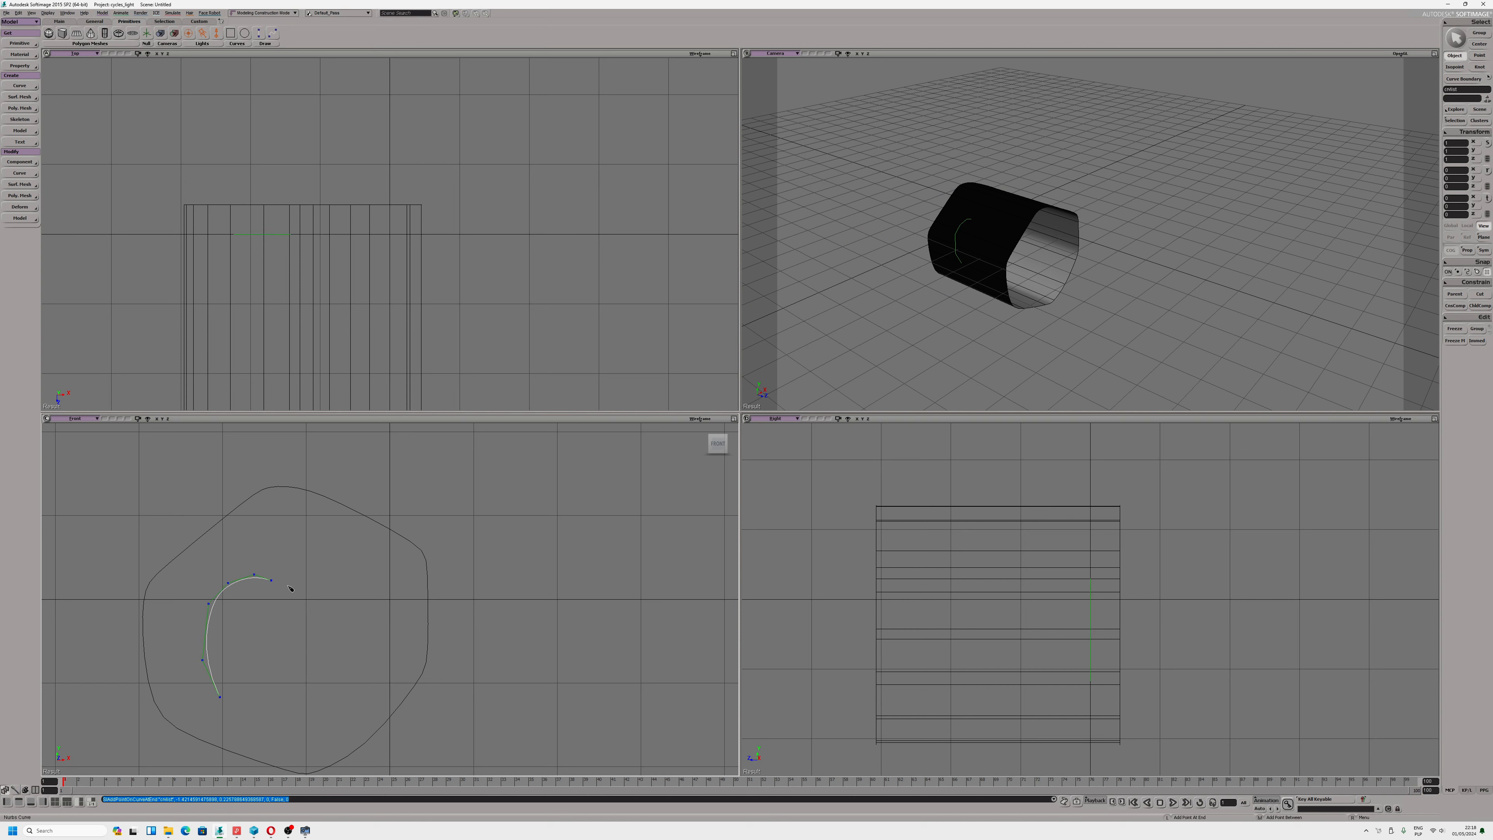
pyautogui.click(294, 584)
pyautogui.click(314, 574)
pyautogui.click(363, 609)
pyautogui.click(346, 685)
pyautogui.click(319, 703)
pyautogui.click(275, 709)
pyautogui.click(247, 705)
pyautogui.click(231, 704)
pyautogui.rightClick(232, 707)
pyautogui.click(244, 714)
# Move the closed curve along Z until it sits clear of the surface's open end, and maximize the camera view
pyautogui.press('v')
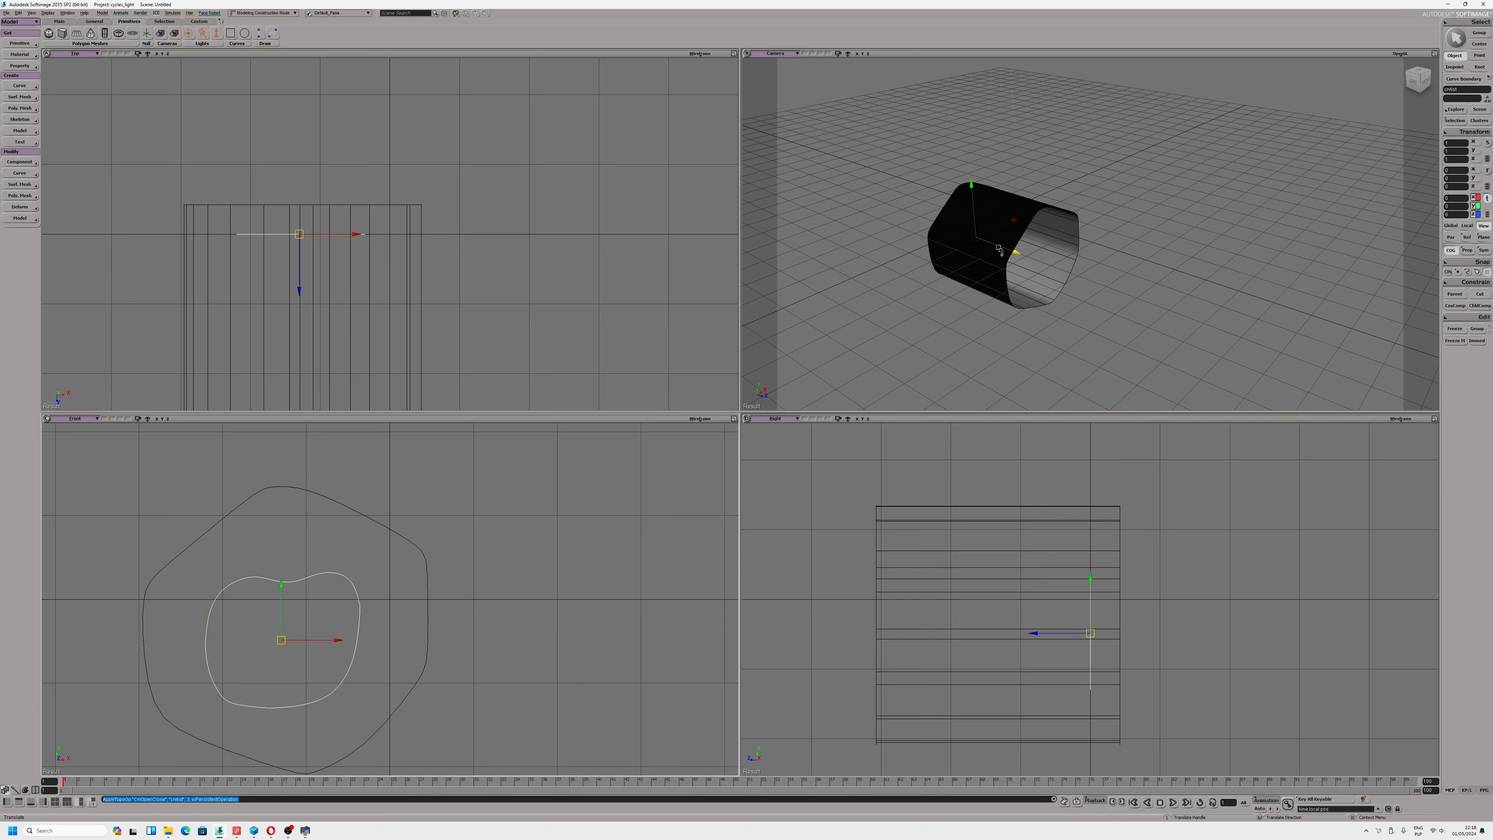
pyautogui.moveTo(997, 246); pyautogui.dragTo(1142, 315)
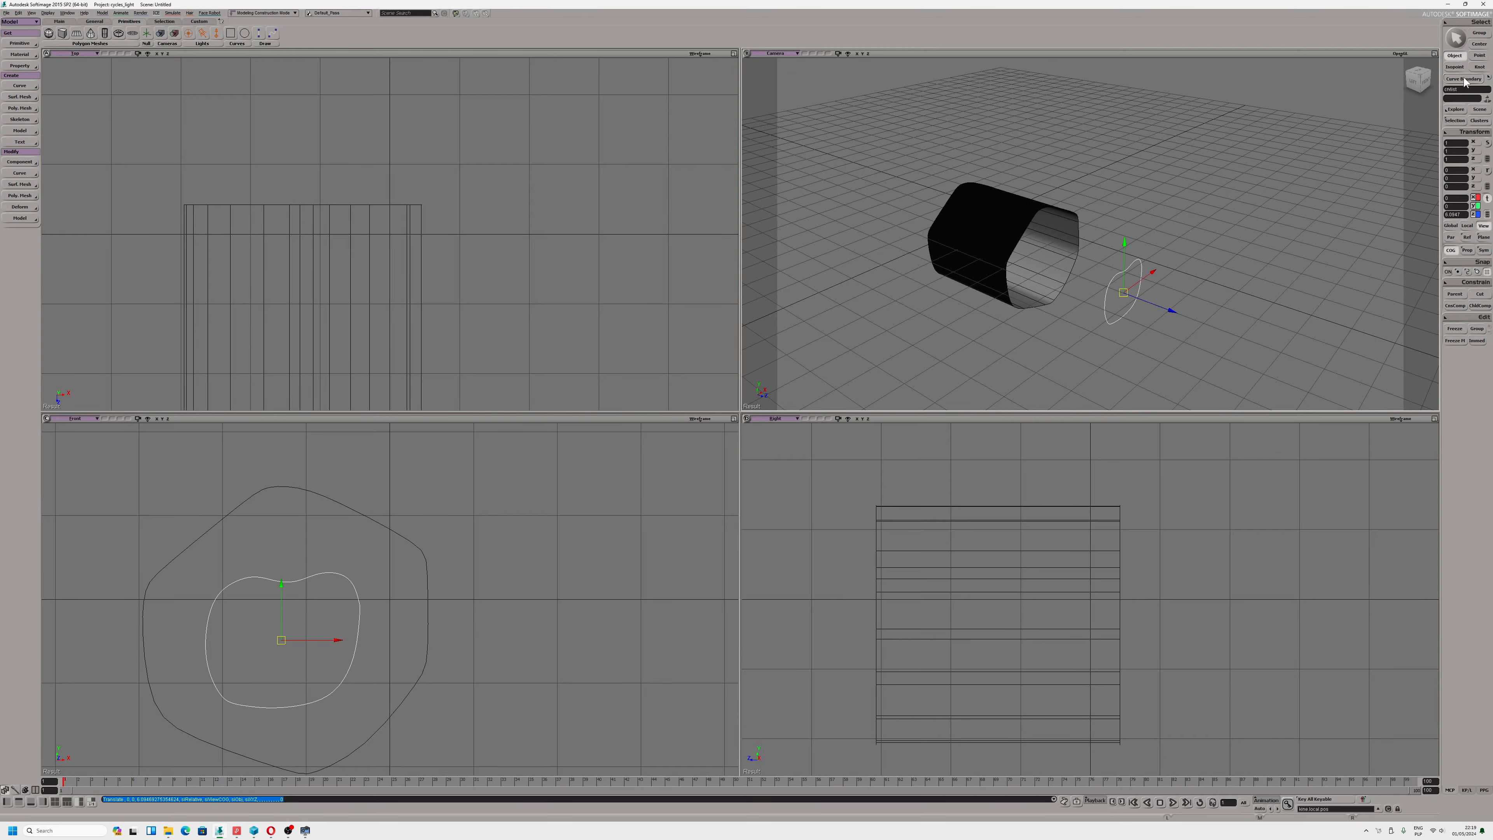
pyautogui.click(1435, 54)
# Extend the surface from its open front boundary to the separate closed curve
pyautogui.click(689, 435)
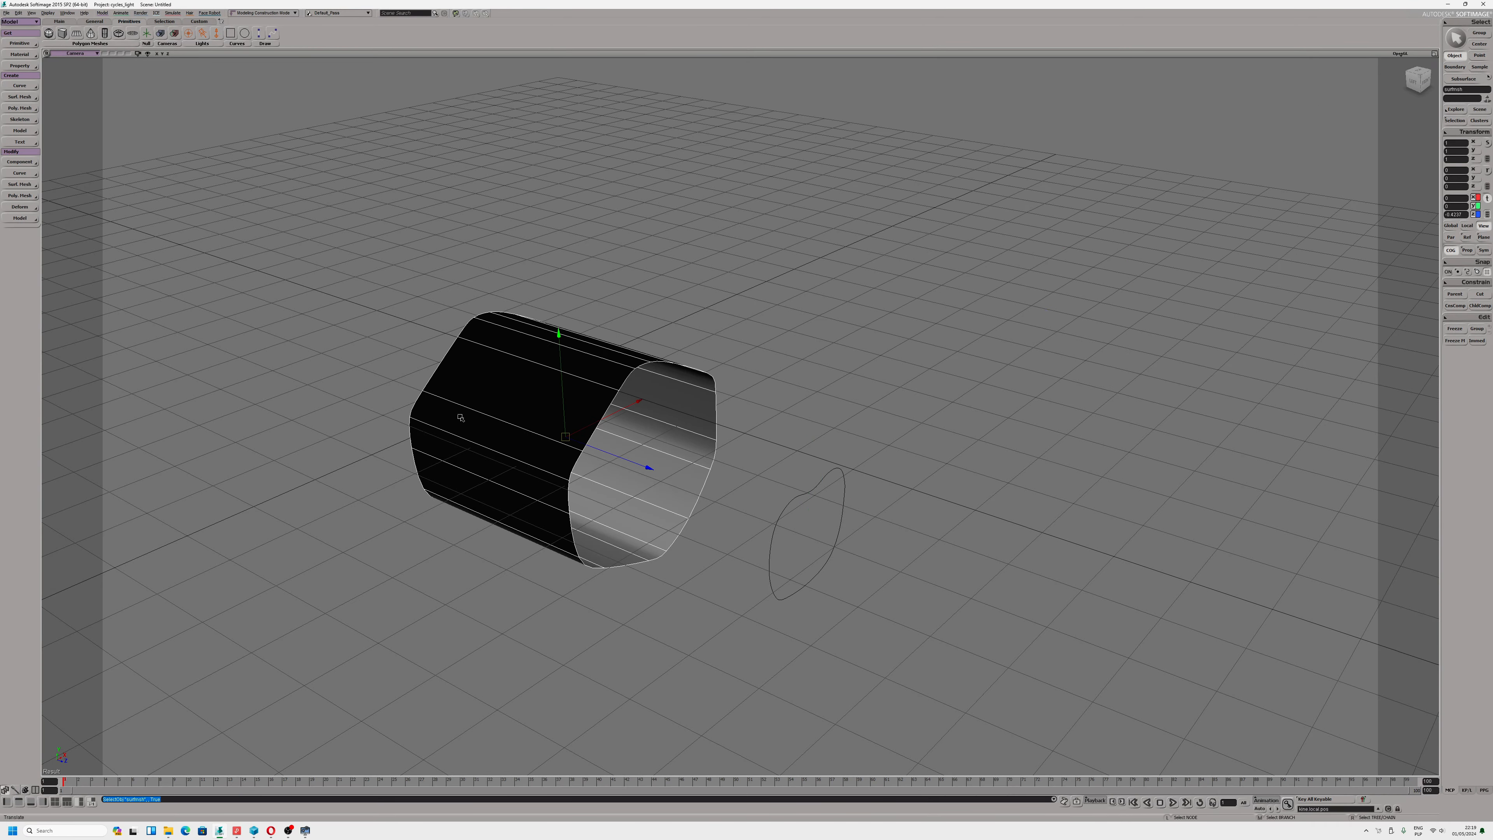
pyautogui.moveTo(748, 521)
pyautogui.mouseDown(button='right')
pyautogui.moveTo(703, 500)
pyautogui.moveTo(737, 513)
pyautogui.moveTo(729, 524)
pyautogui.mouseUp(button='right')
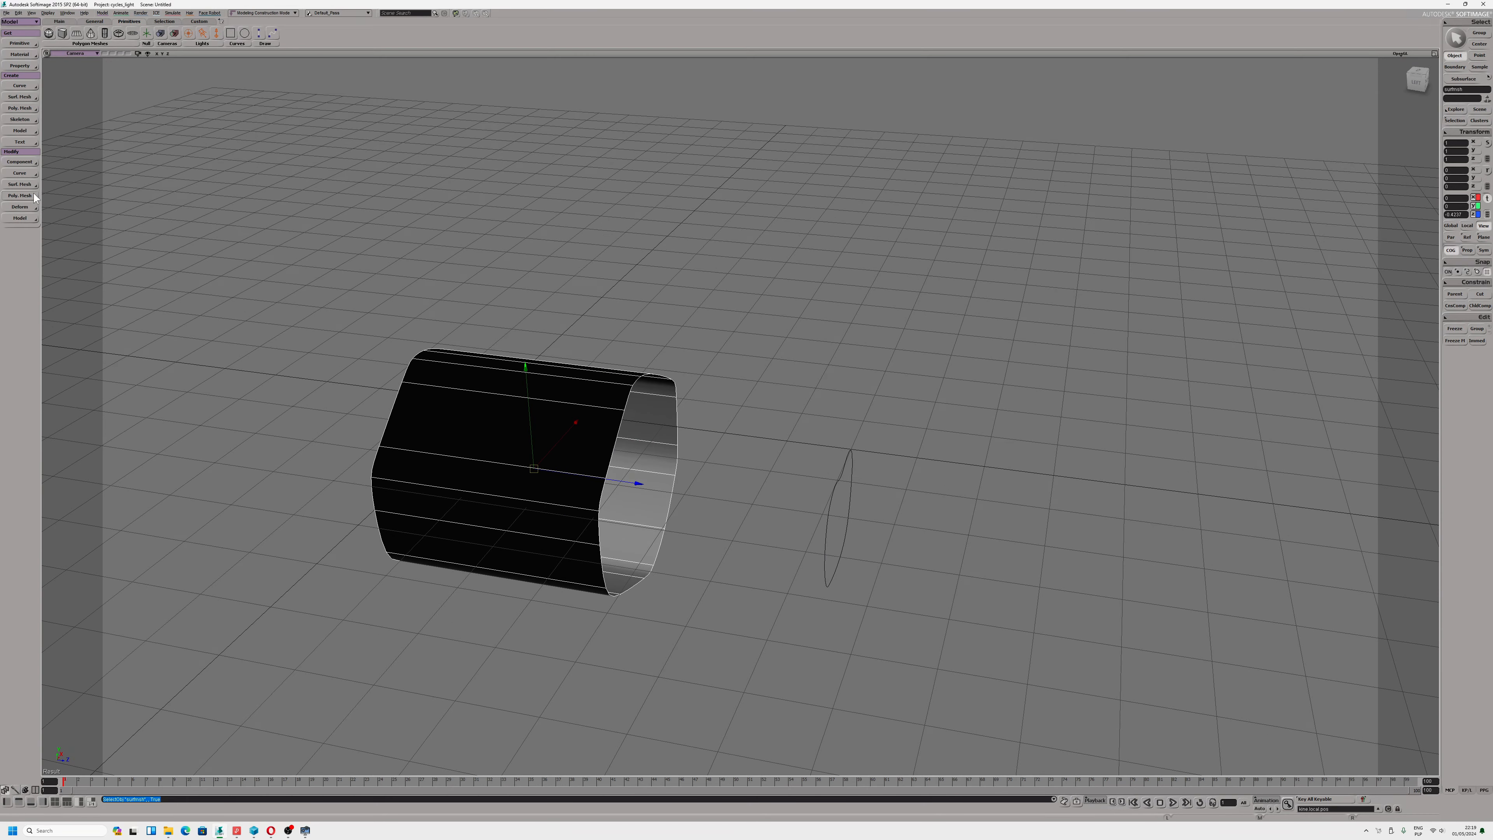
pyautogui.click(21, 174)
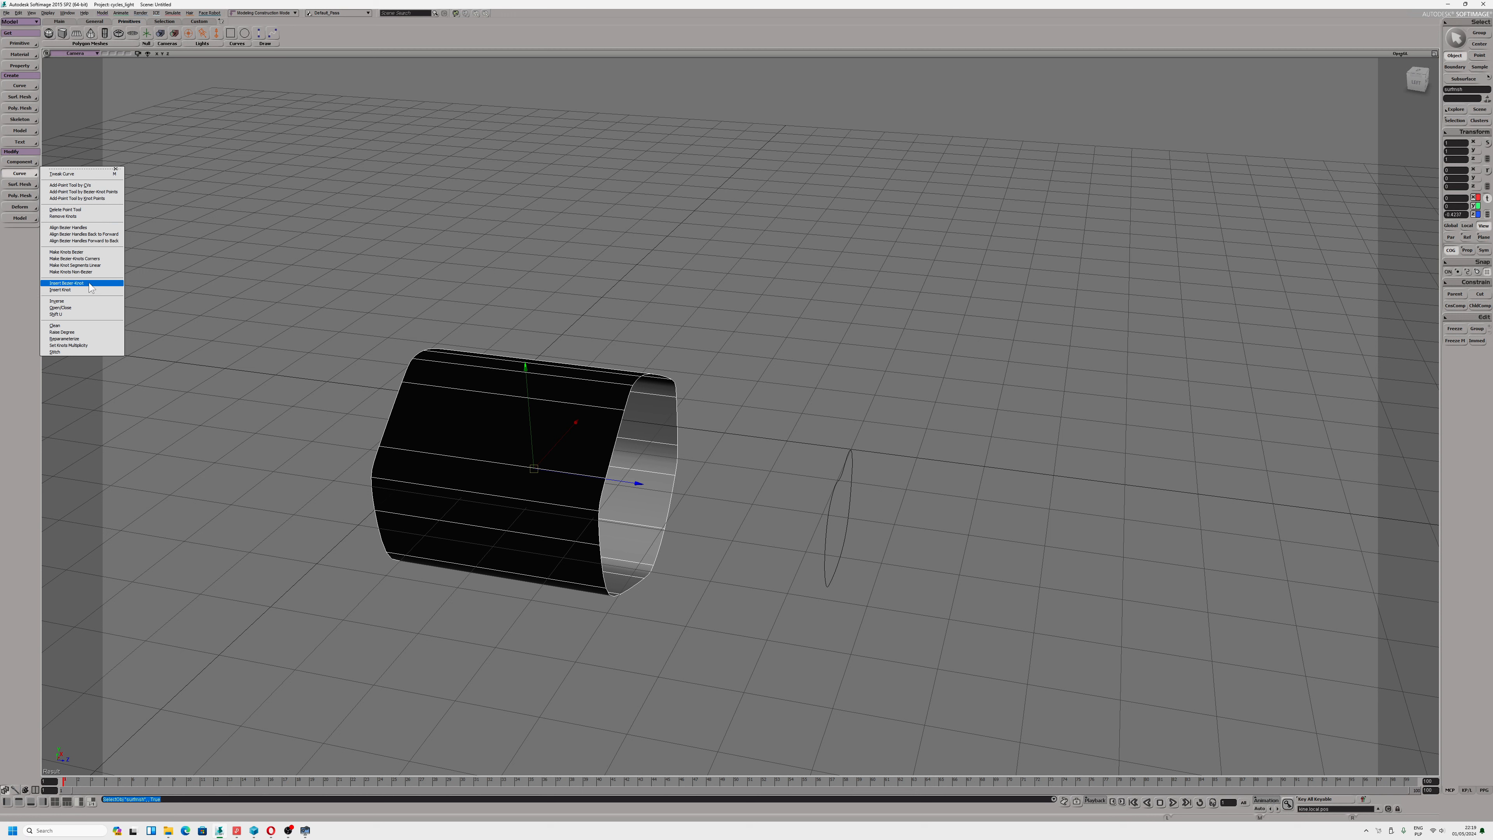
pyautogui.click(28, 88)
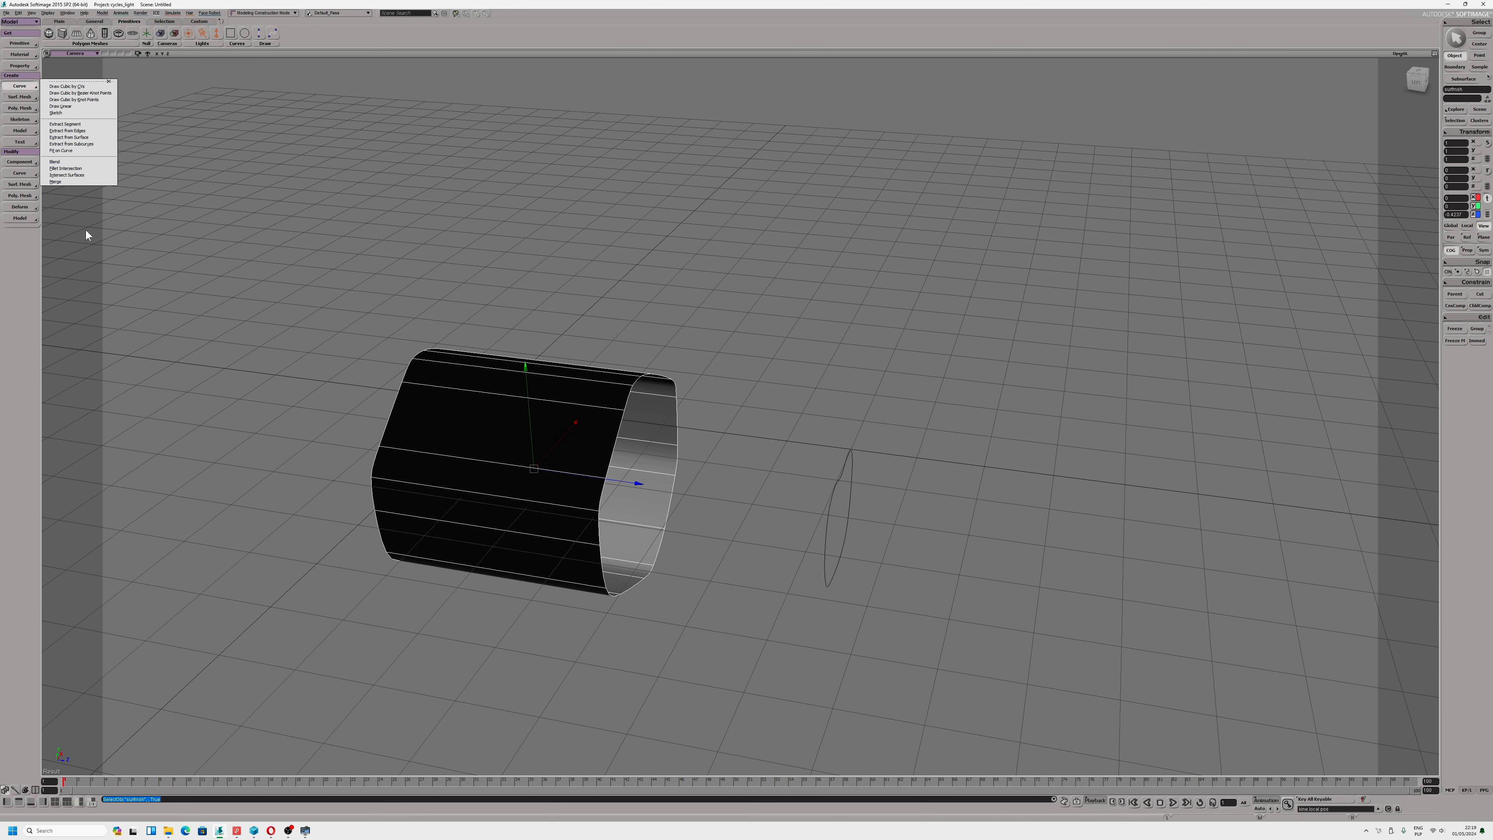
pyautogui.click(31, 186)
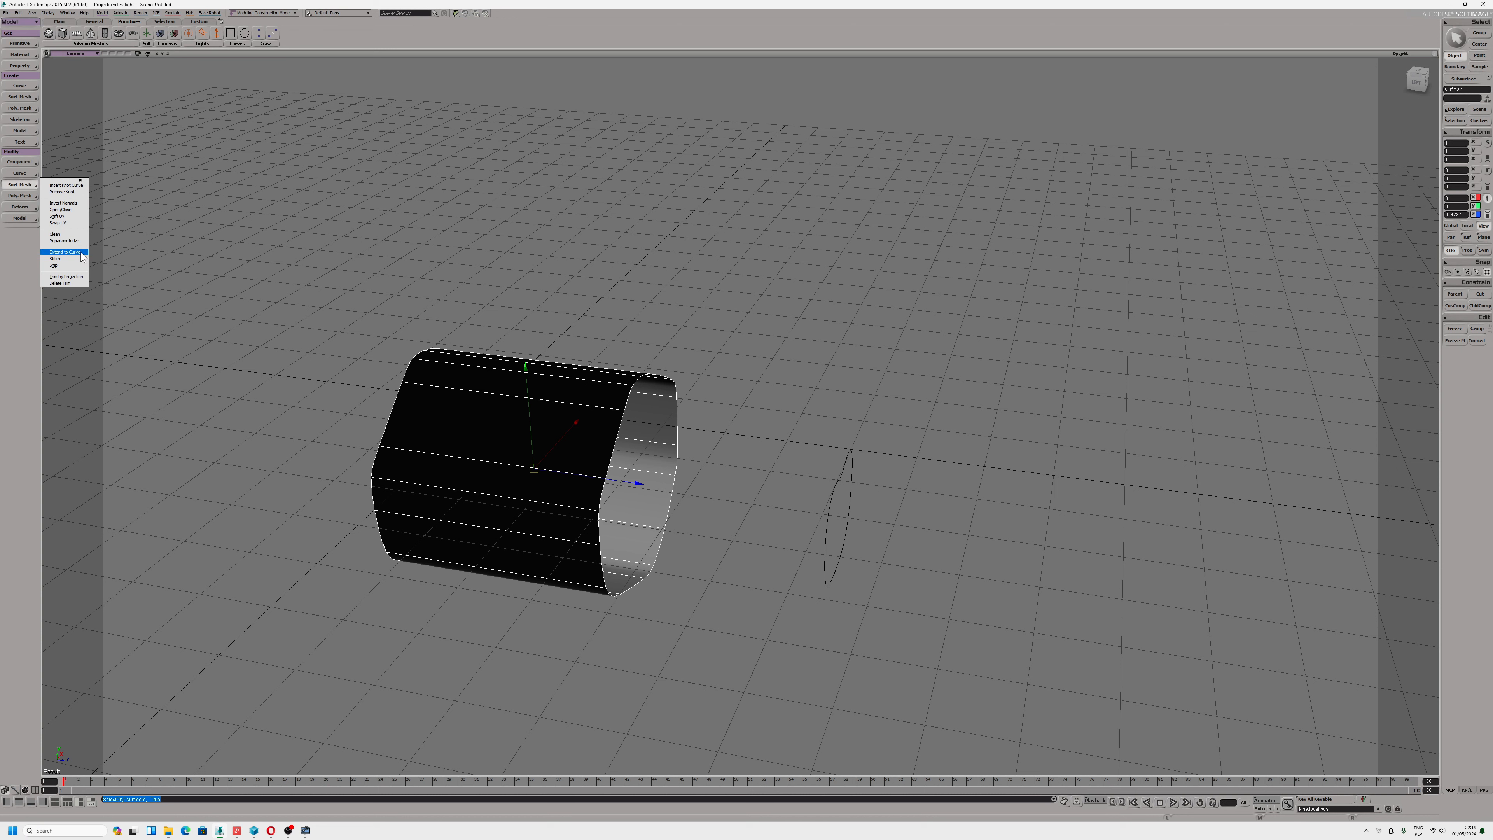
pyautogui.click(64, 252)
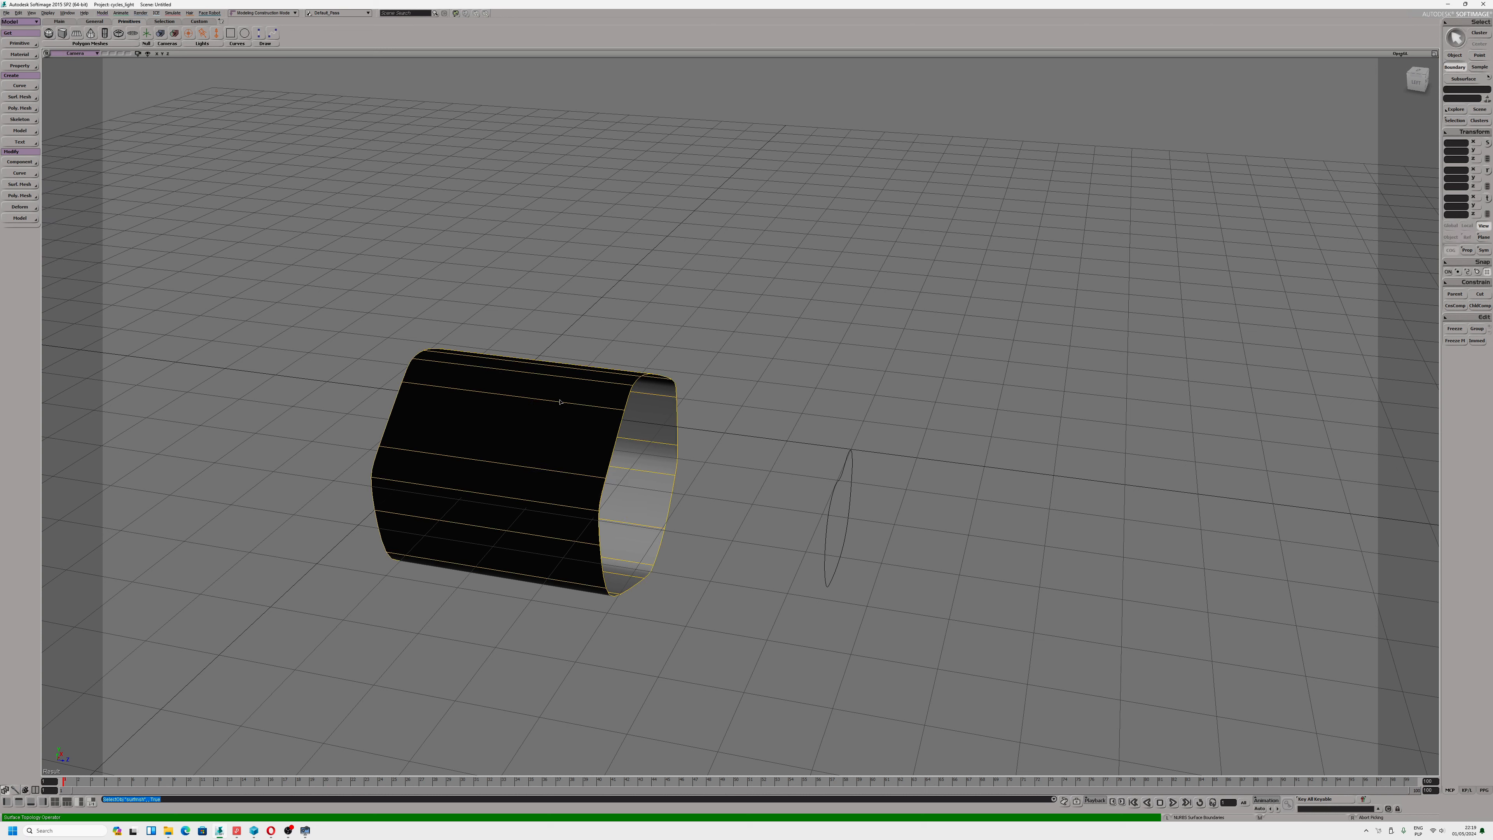
pyautogui.click(639, 411)
pyautogui.click(835, 495)
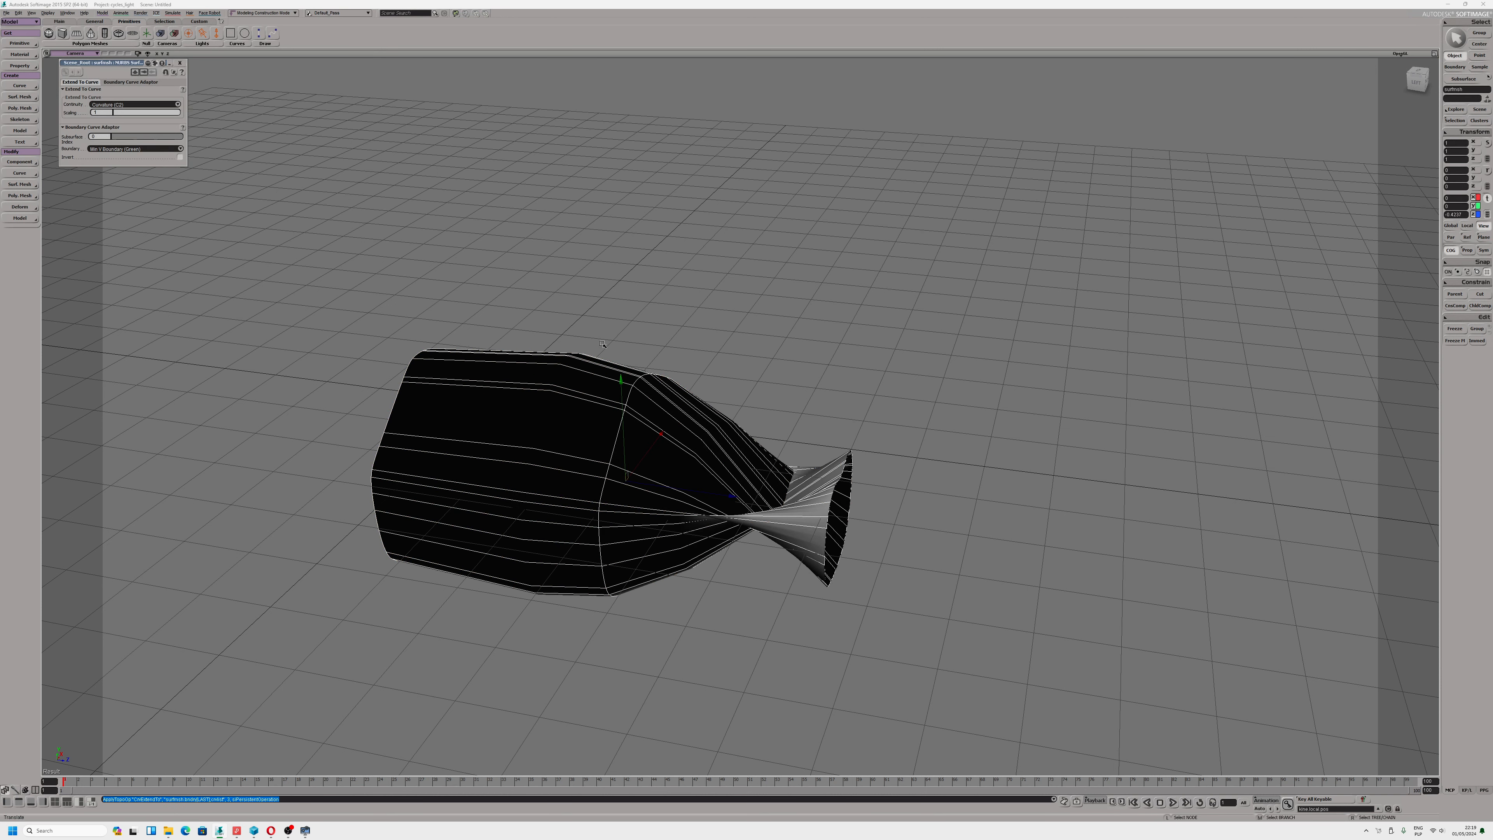
# Set the extension's continuity to Position (C0) and invert the boundary curve direction
pyautogui.click(138, 100)
pyautogui.click(133, 100)
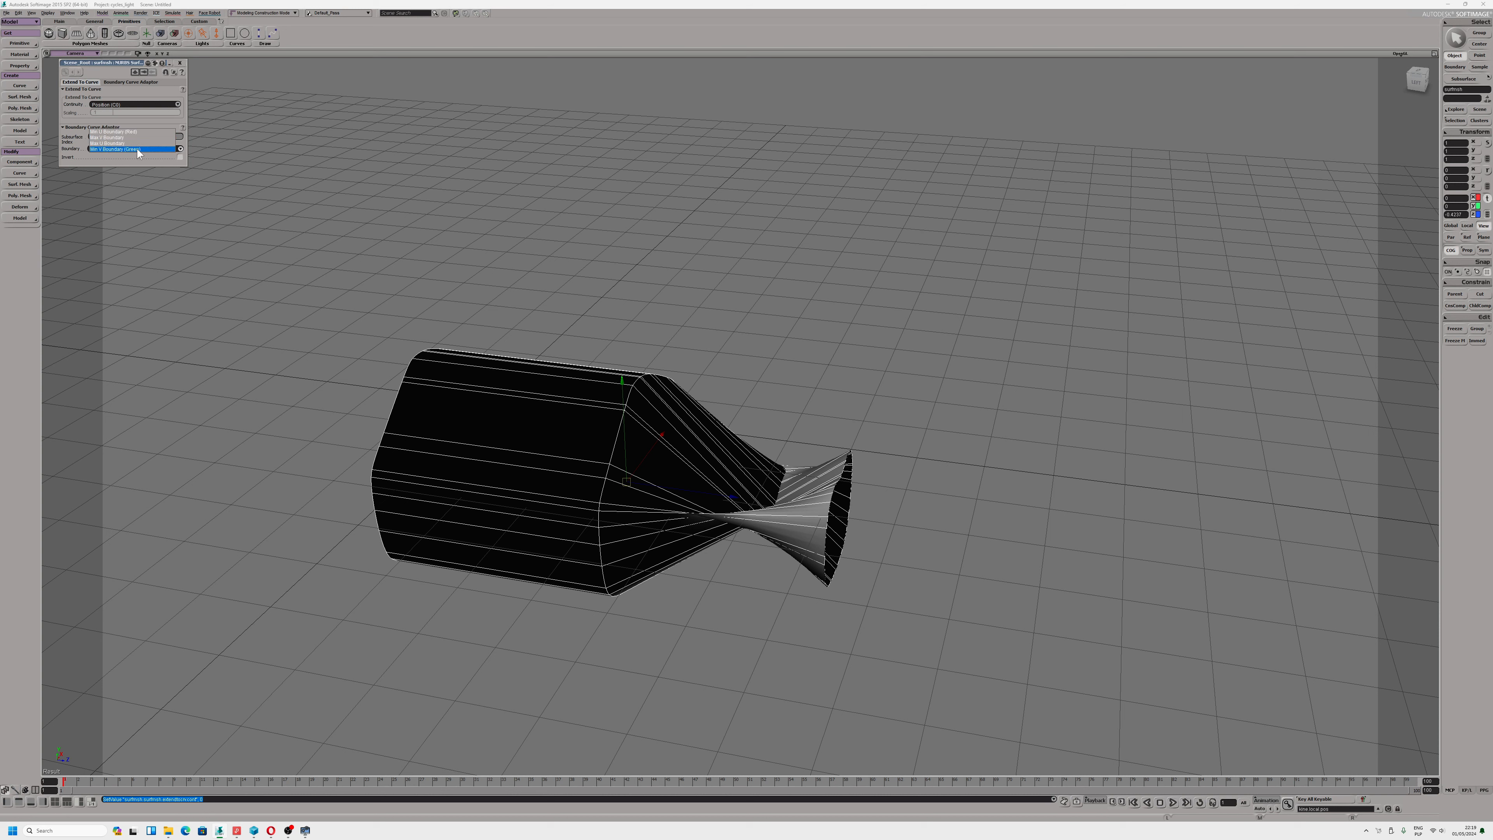
pyautogui.click(136, 148)
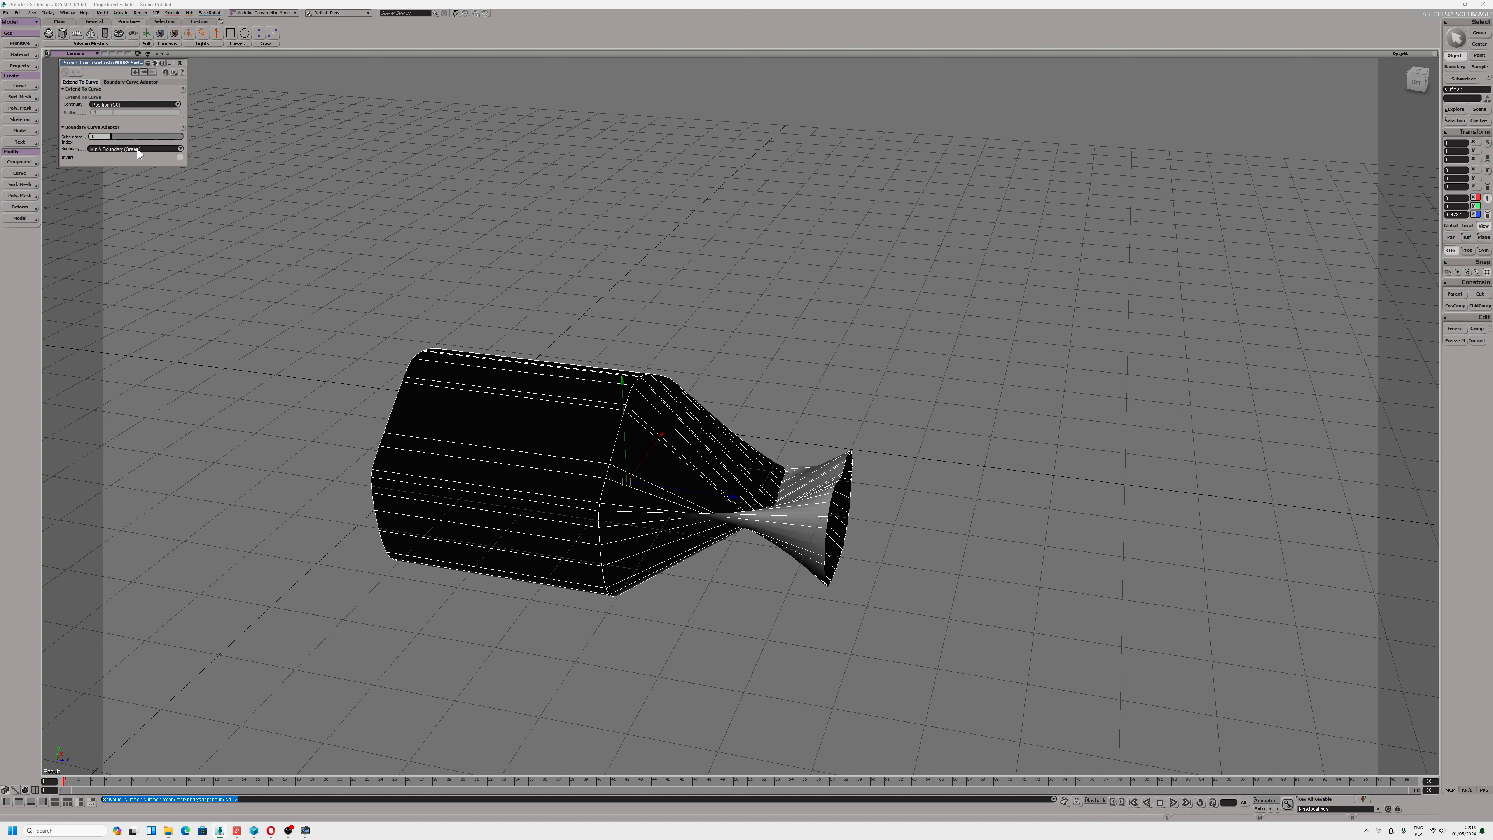
pyautogui.click(101, 137)
pyautogui.click(180, 156)
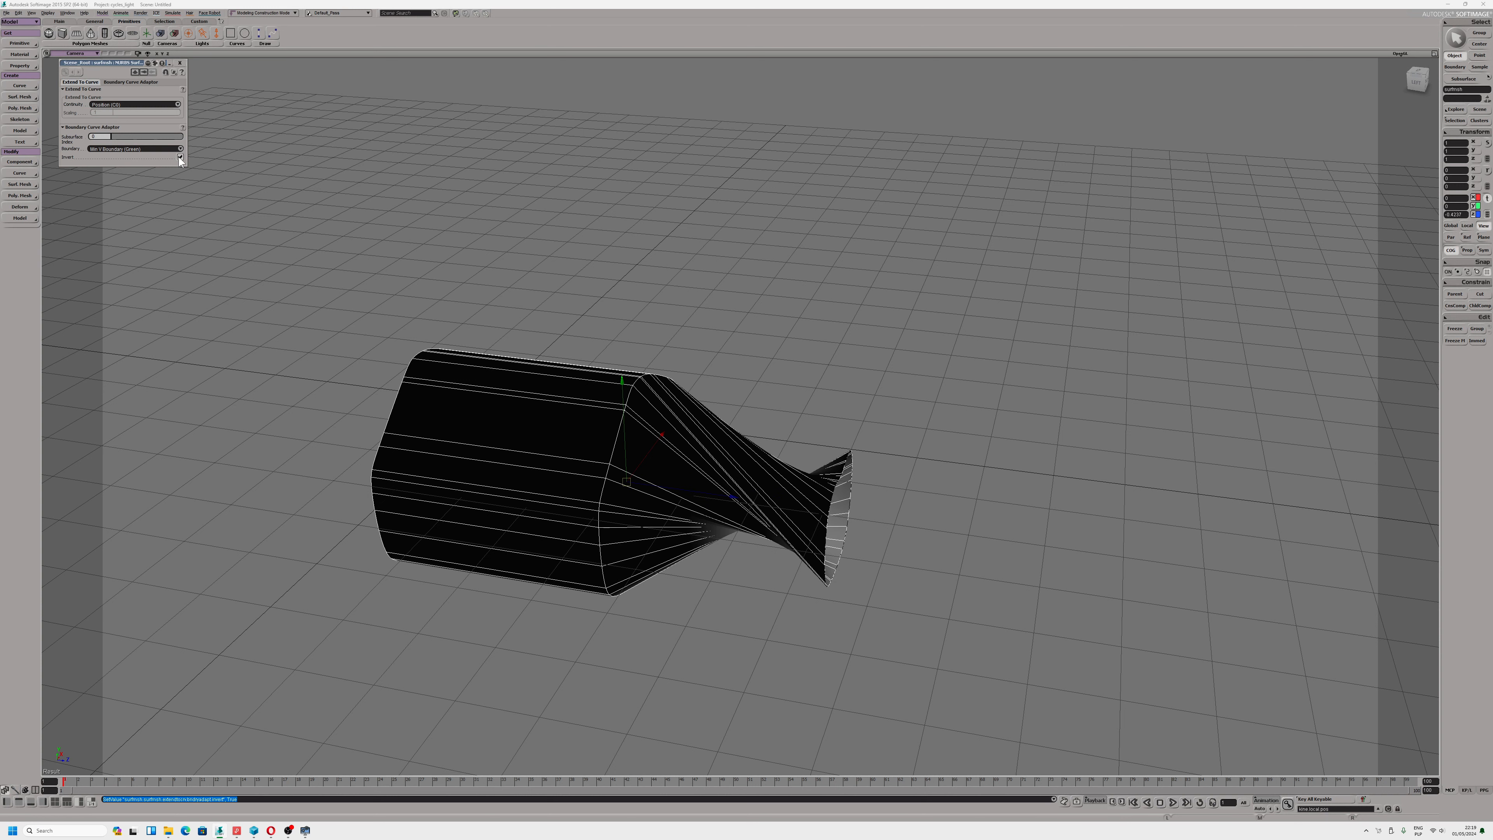
# Undo the boundary inversion and the extension of the surface to the curve
pyautogui.hotkey('ctrl', 'z')
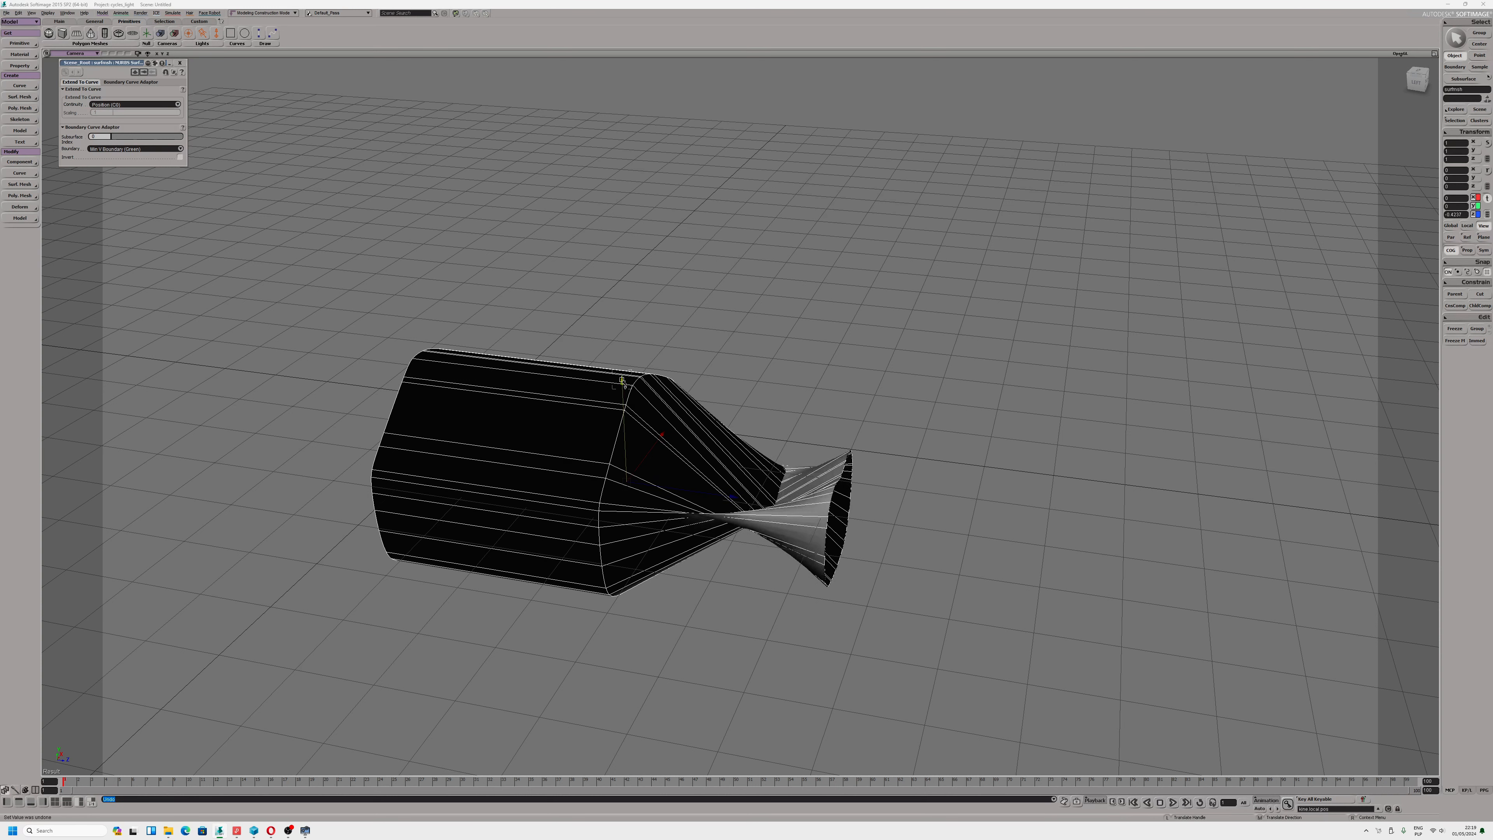
pyautogui.hotkey('ctrl', 'z')
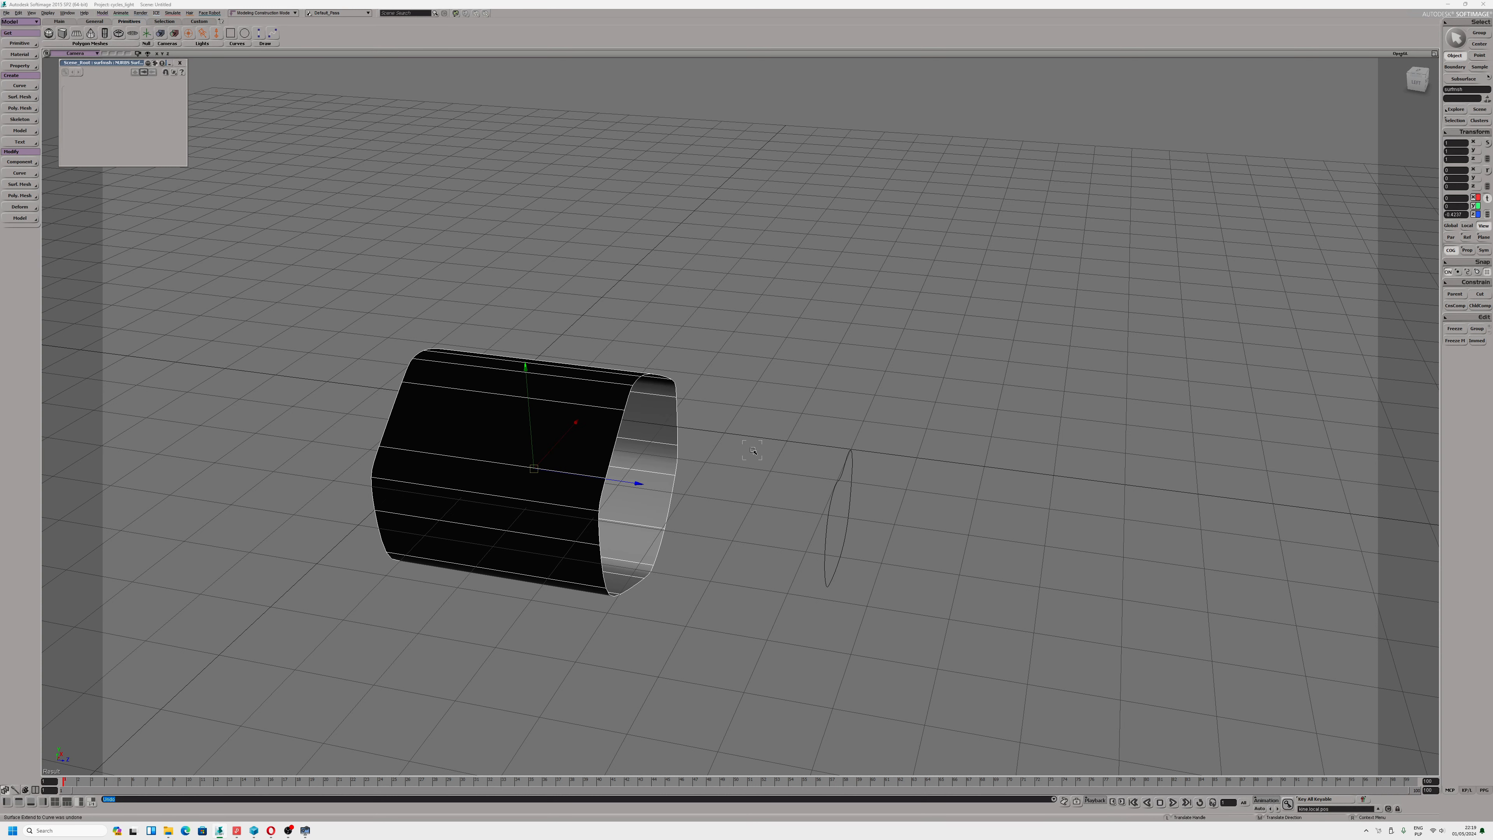
# Select the surface together with the closed curve and freeze the modeling history of both
pyautogui.click(839, 485)
pyautogui.press('s')
pyautogui.moveTo(841, 483); pyautogui.dragTo(711, 484)
pyautogui.moveTo(711, 484); pyautogui.dragTo(485, 454, button='middle')
pyautogui.press('v')
pyautogui.moveTo(345, 396); pyautogui.dragTo(828, 513)
pyautogui.press('s')
pyautogui.click(688, 414)
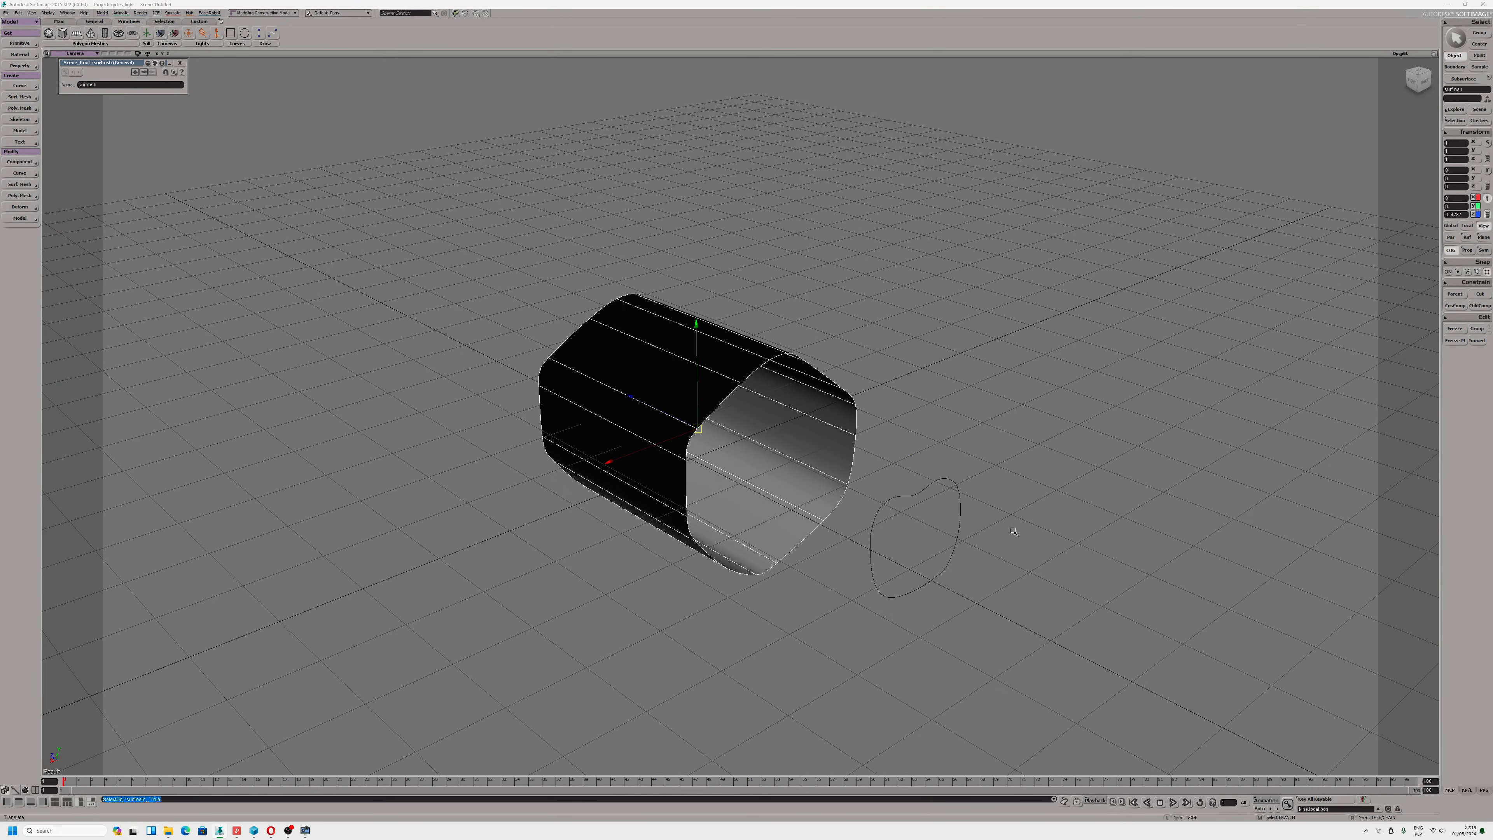
pyautogui.keyDown('shift'); pyautogui.click(891, 502); pyautogui.keyUp('shift')
pyautogui.click(1455, 329)
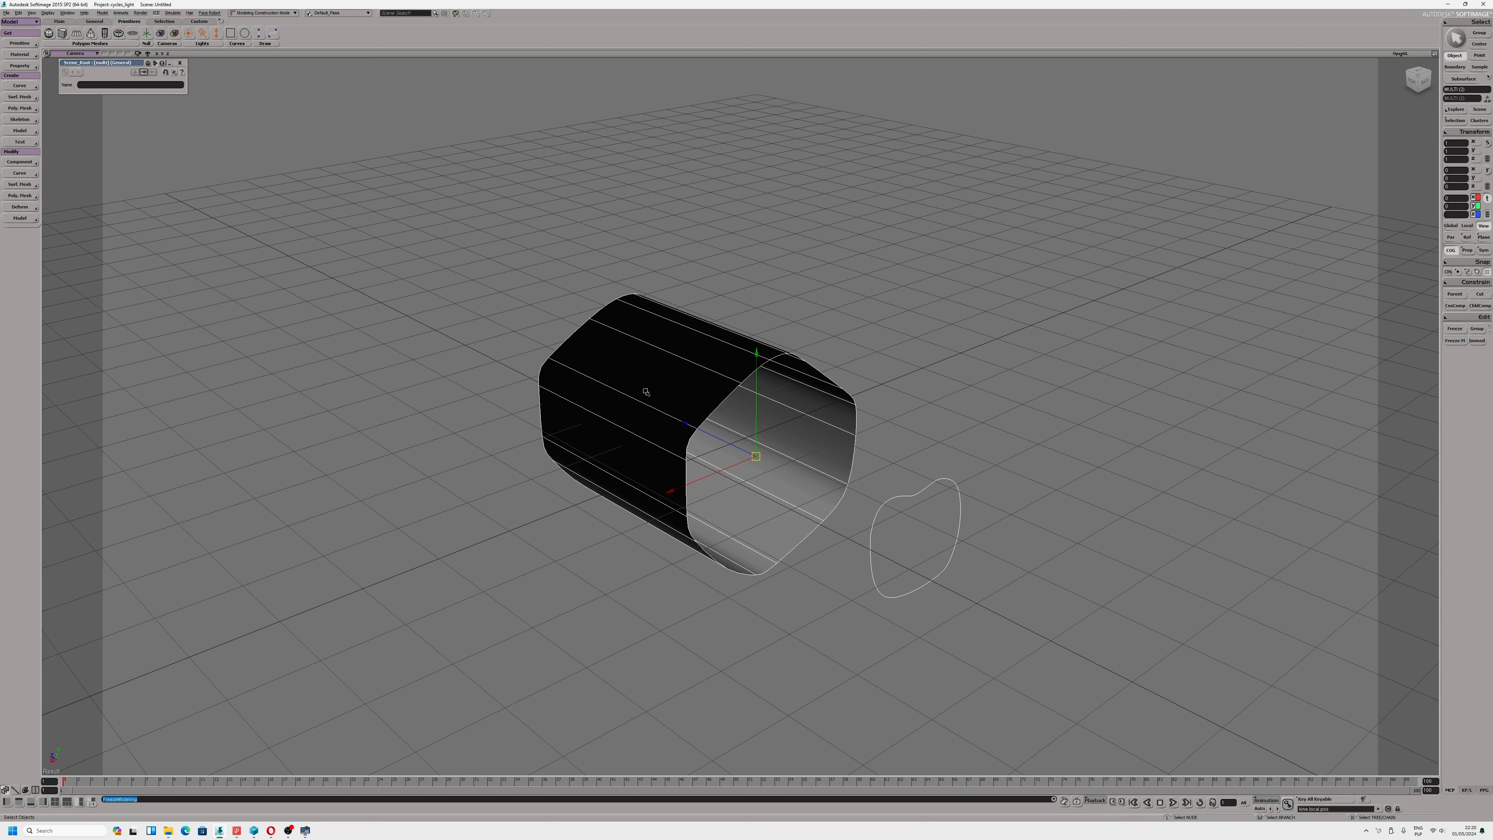
# Invert the normals of the lofted surface on its own
pyautogui.click(723, 430)
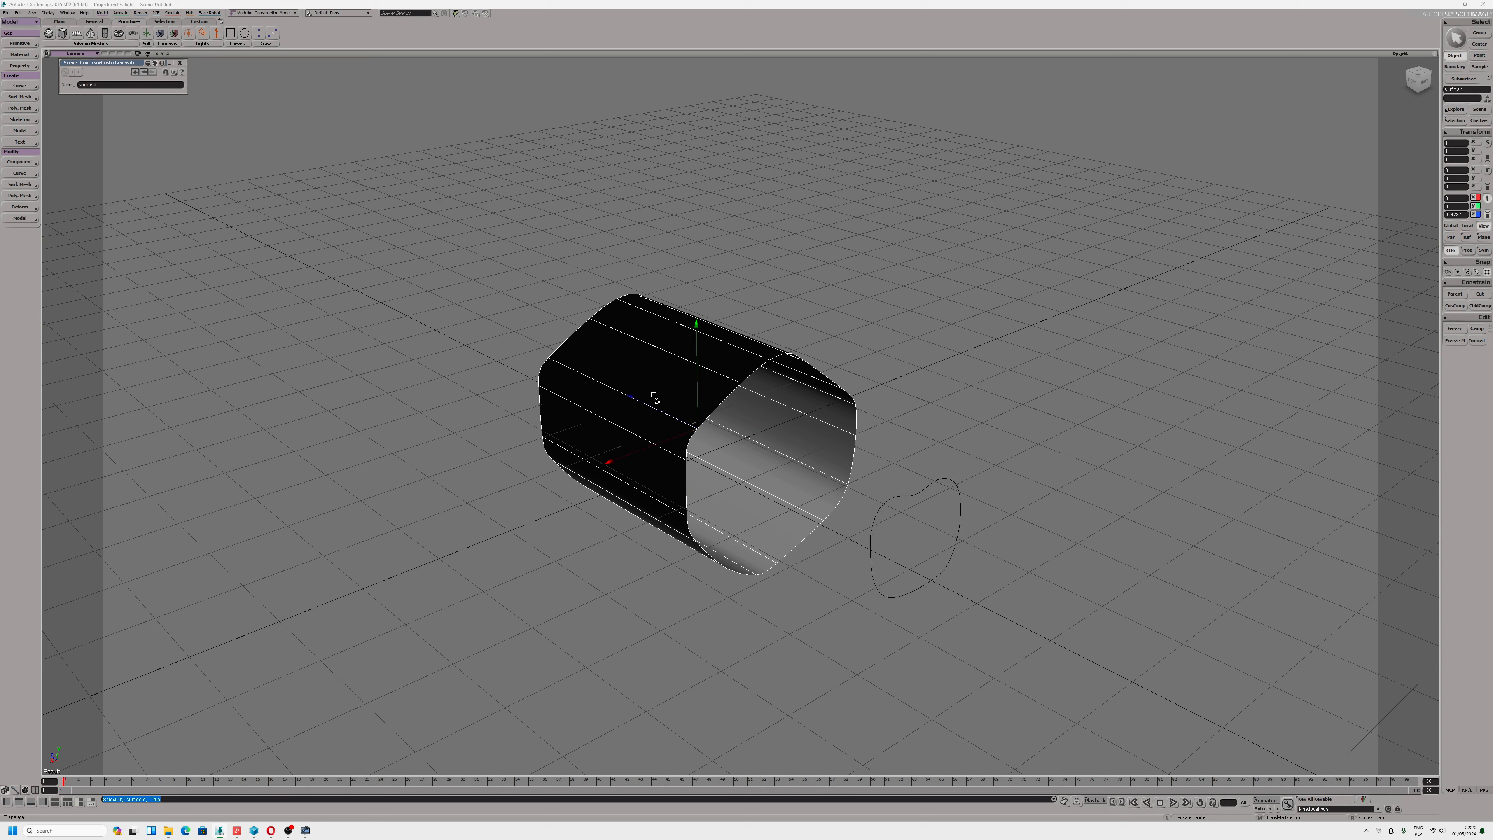
pyautogui.click(28, 185)
pyautogui.click(71, 203)
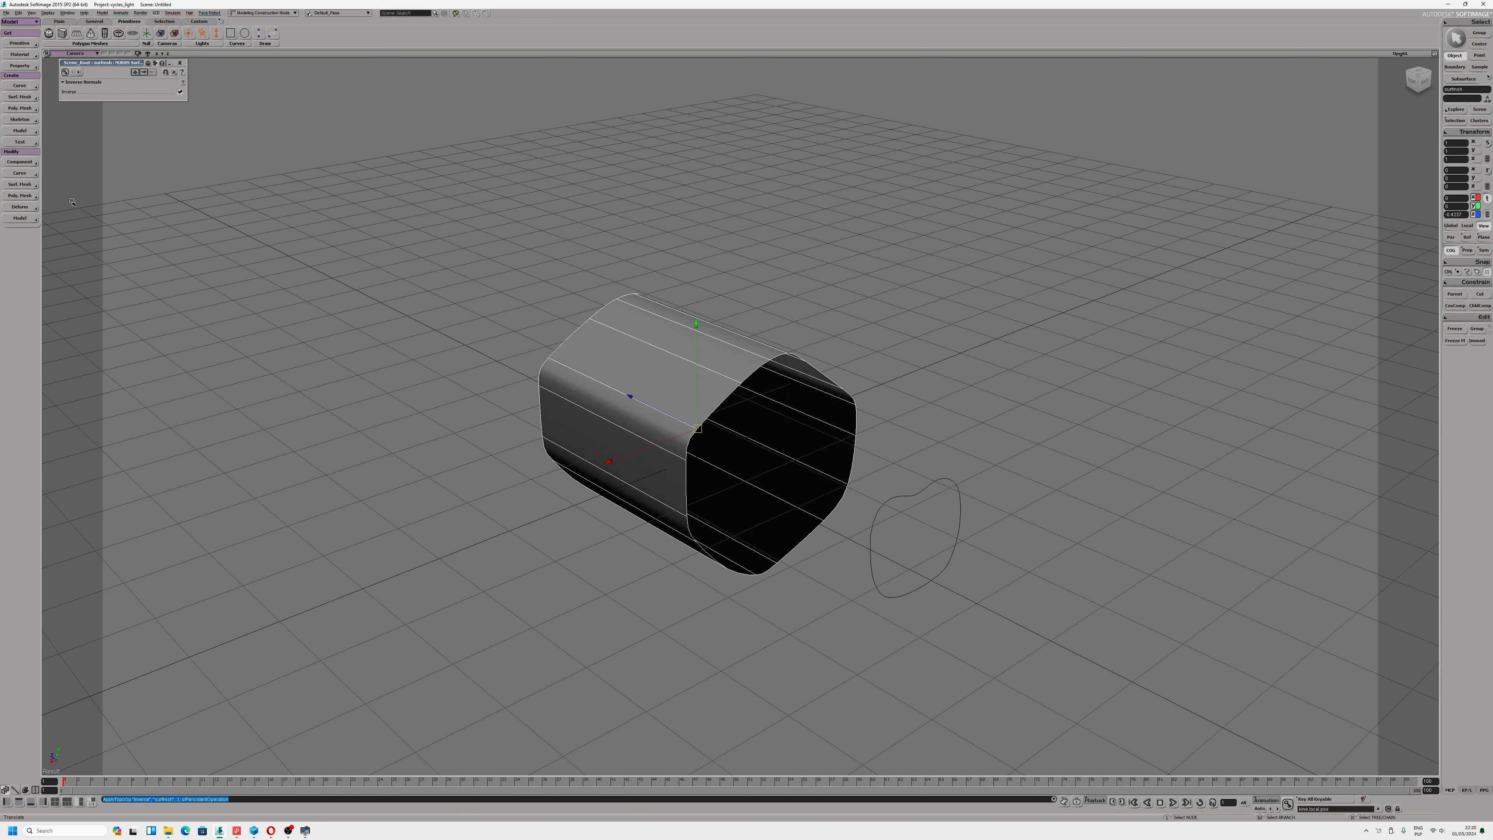
# Tweak control points along the upper edge of the surface's open rim, then return to object selection
pyautogui.moveTo(436, 281); pyautogui.dragTo(635, 296, button='right')
pyautogui.moveTo(635, 296); pyautogui.dragTo(450, 287)
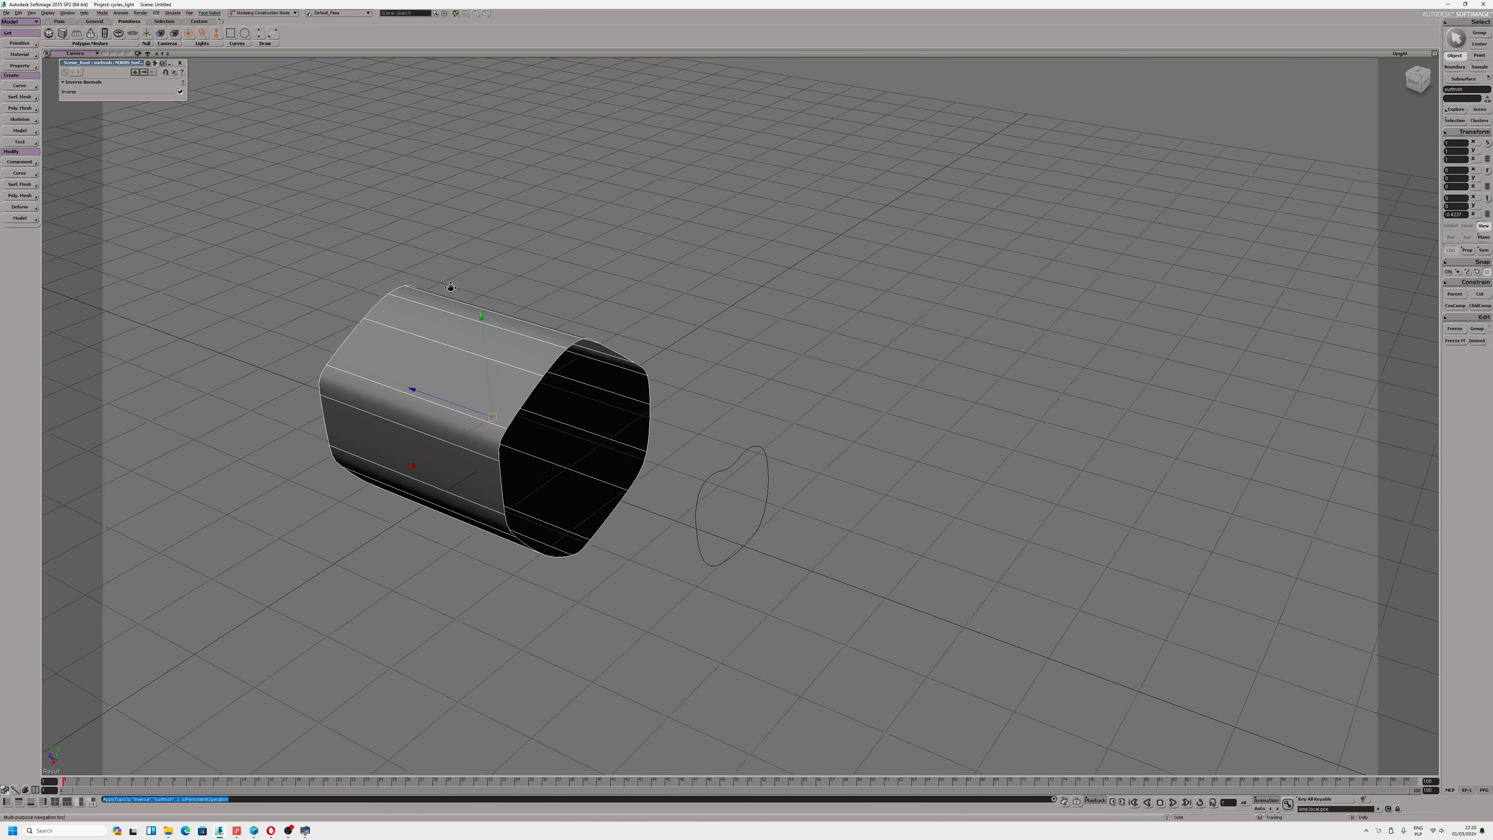
pyautogui.scroll(2, 449, 338)
pyautogui.middleClick(467, 329)
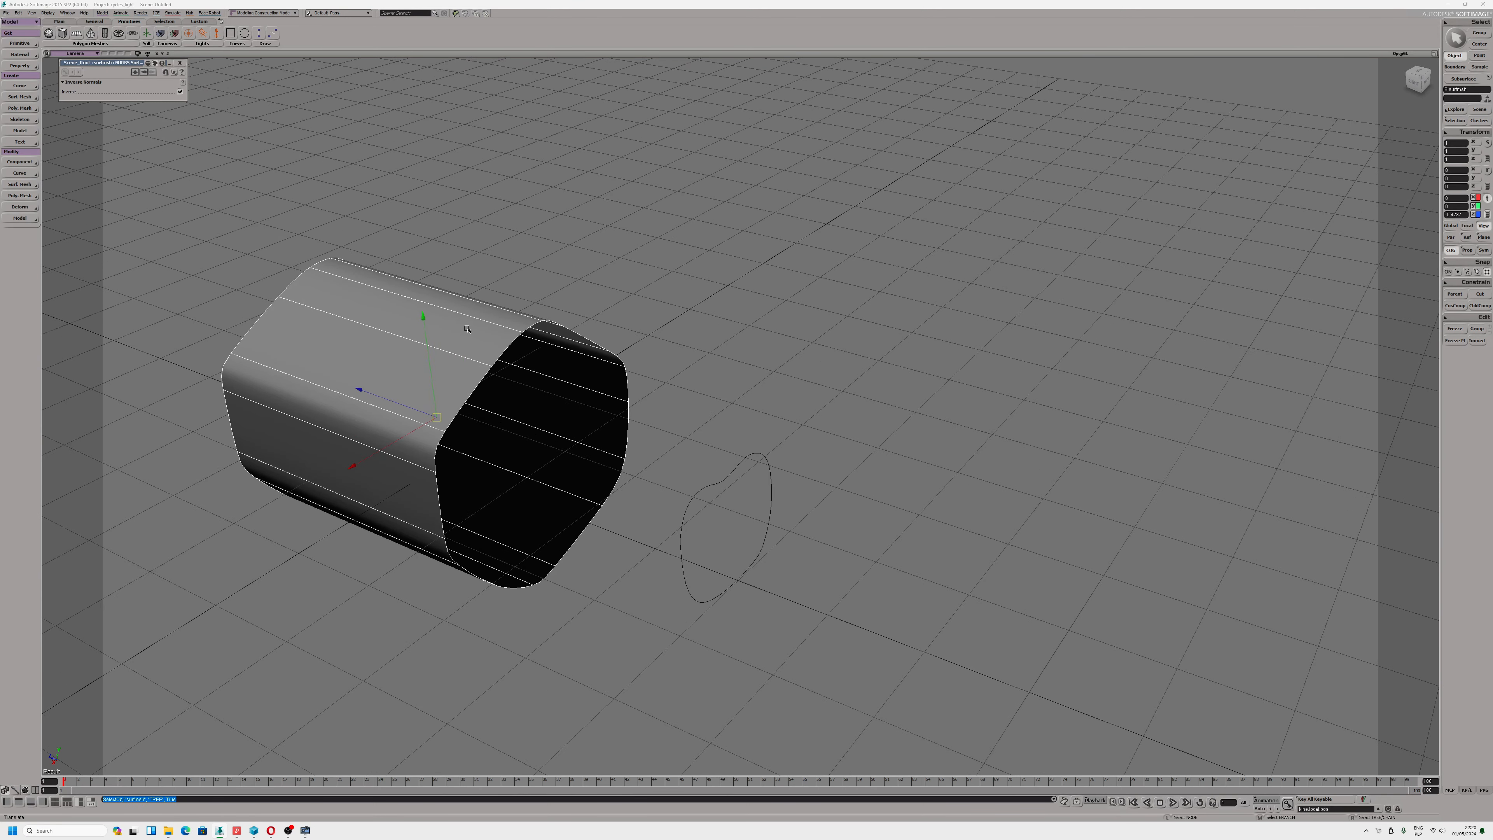
pyautogui.press('m')
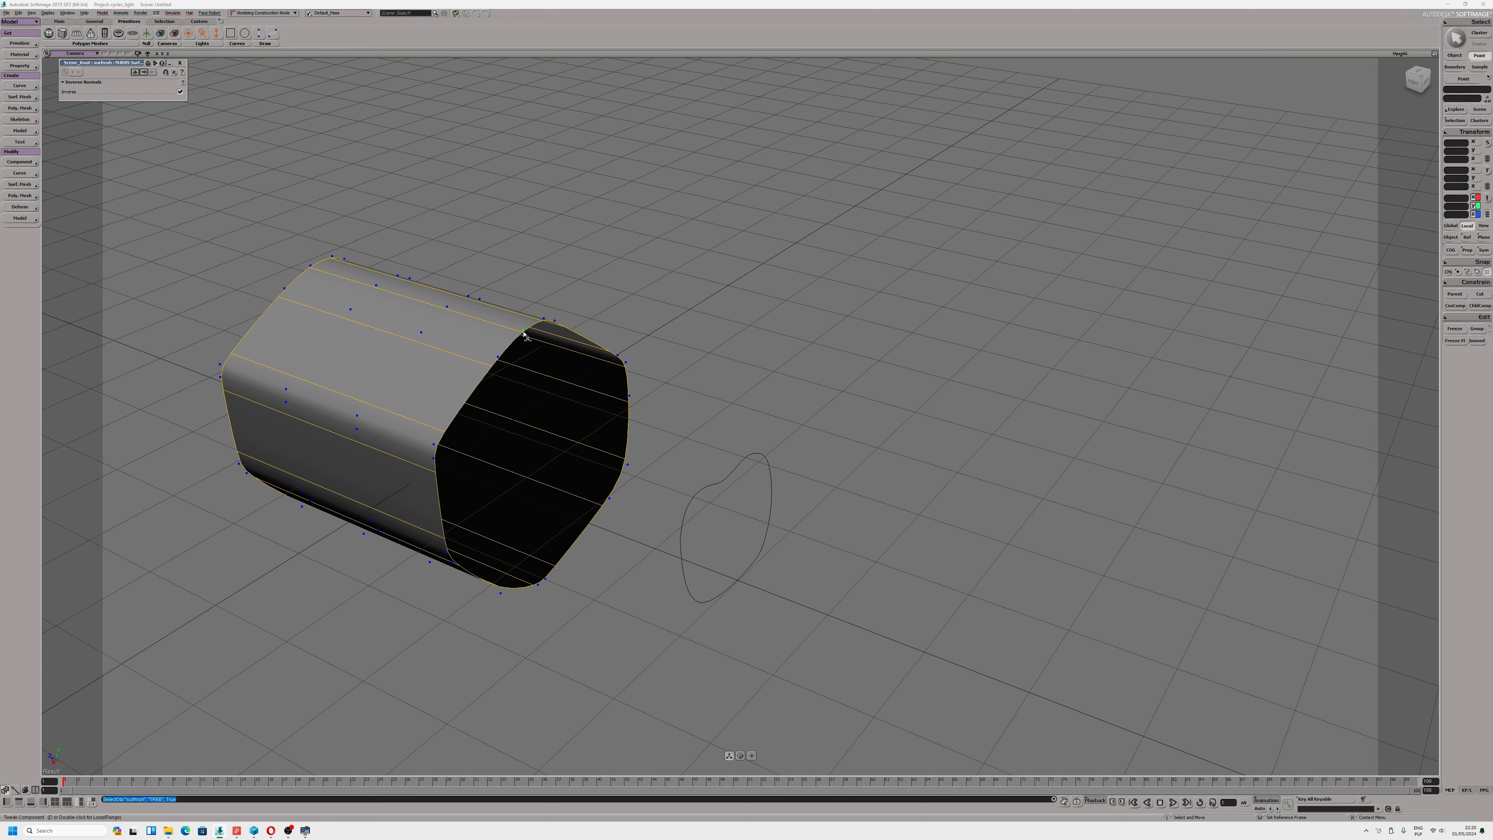
pyautogui.click(526, 335)
pyautogui.rightClick(525, 333)
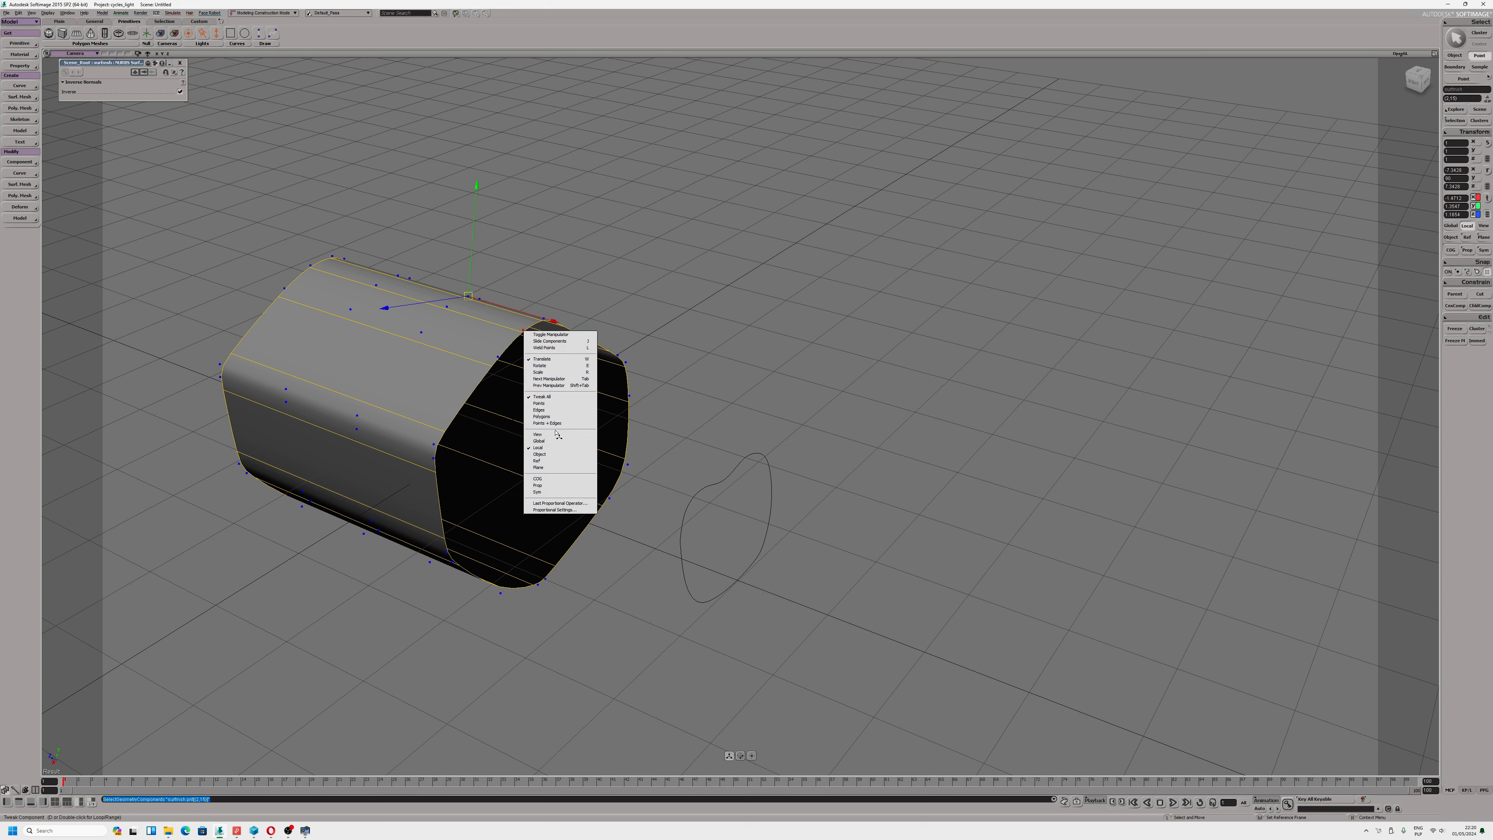
pyautogui.click(509, 304)
pyautogui.click(523, 332)
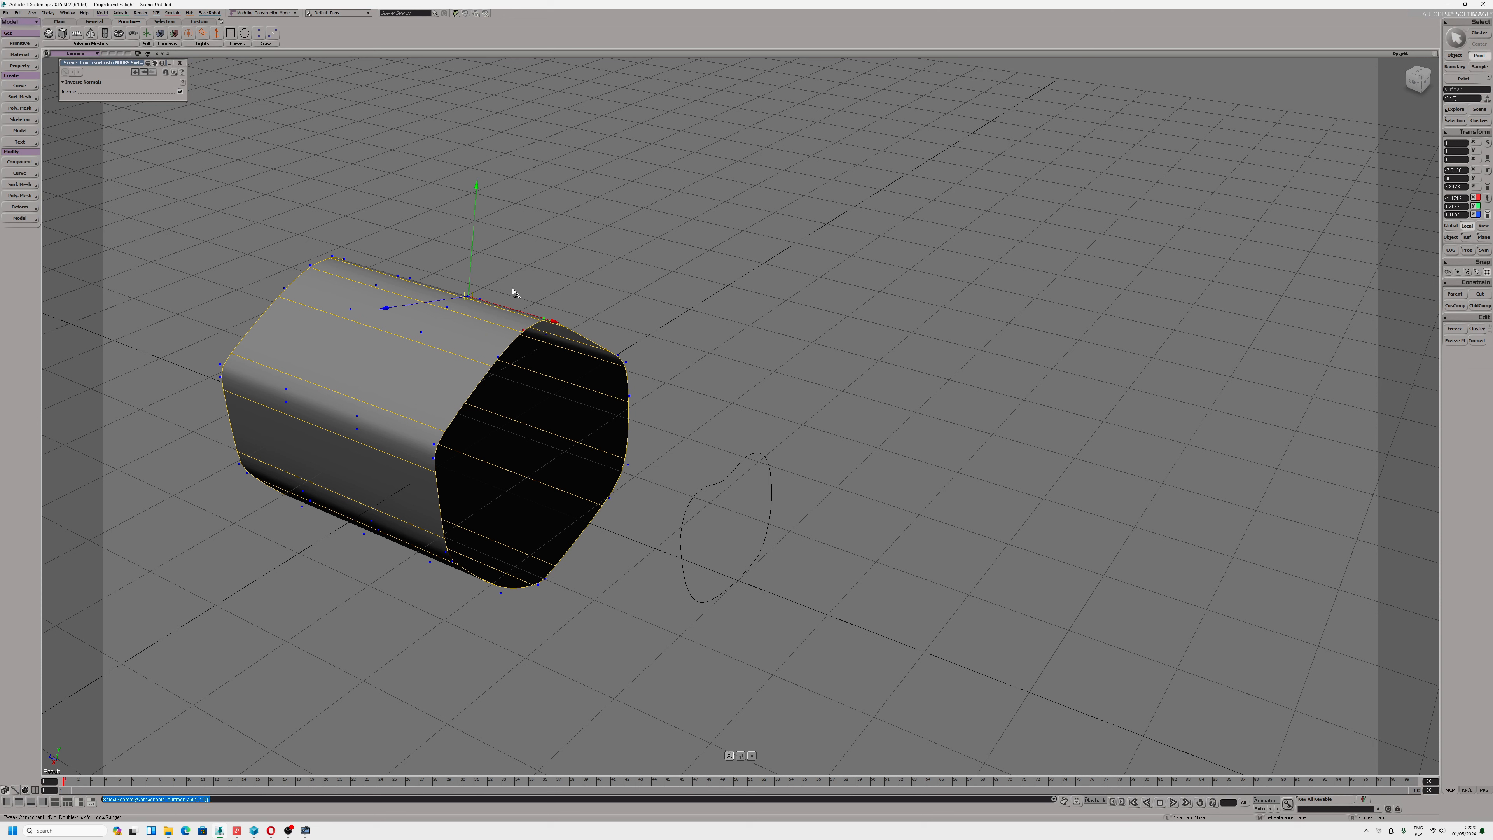
pyautogui.moveTo(474, 254)
pyautogui.mouseDown()
pyautogui.moveTo(481, 100)
pyautogui.moveTo(476, 247)
pyautogui.mouseUp()
pyautogui.click(523, 337)
pyautogui.moveTo(523, 309)
pyautogui.mouseDown()
pyautogui.moveTo(521, 292)
pyautogui.moveTo(523, 313)
pyautogui.mouseUp()
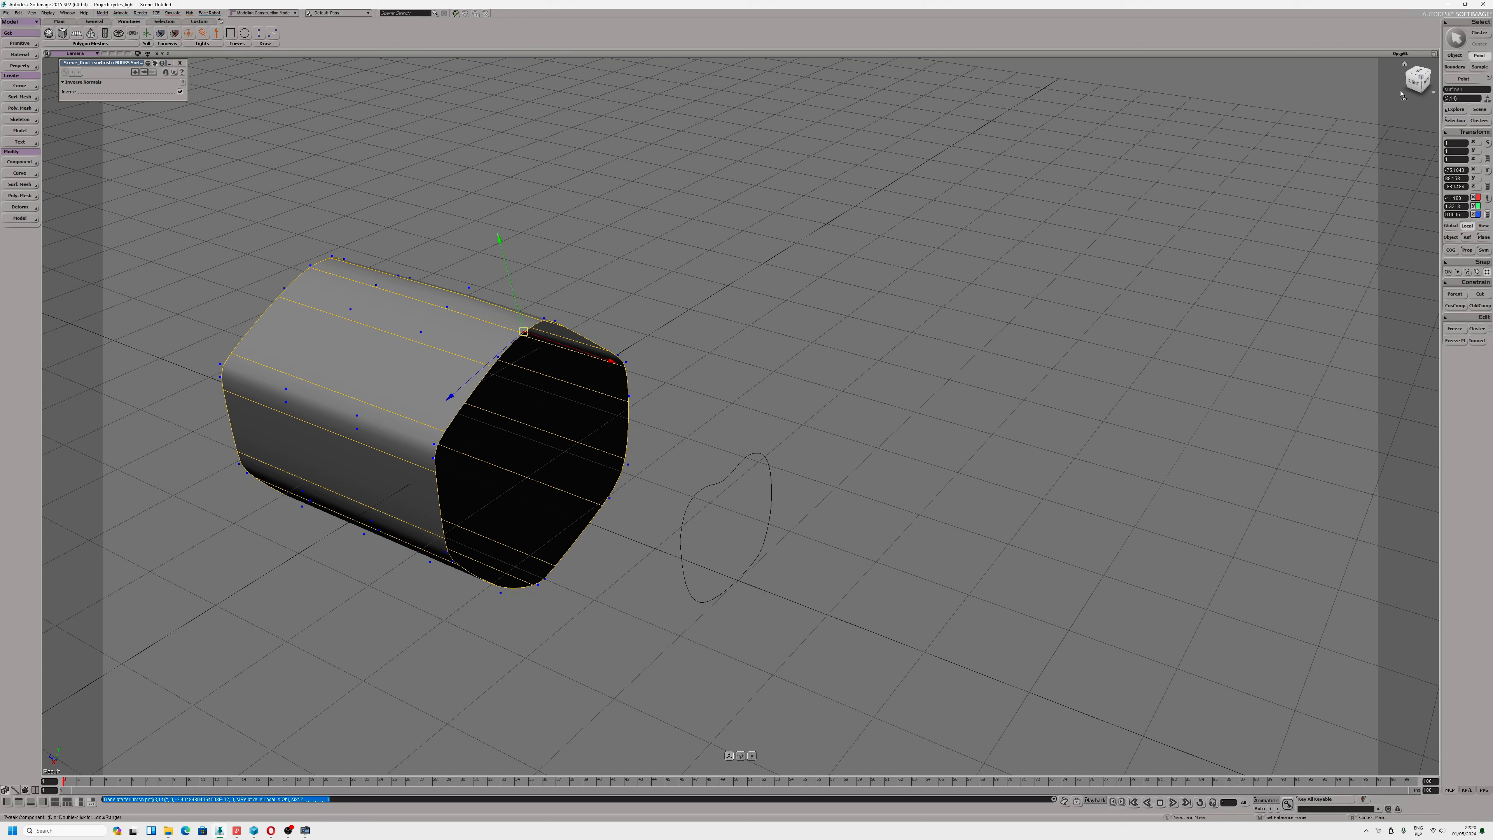
pyautogui.click(1456, 56)
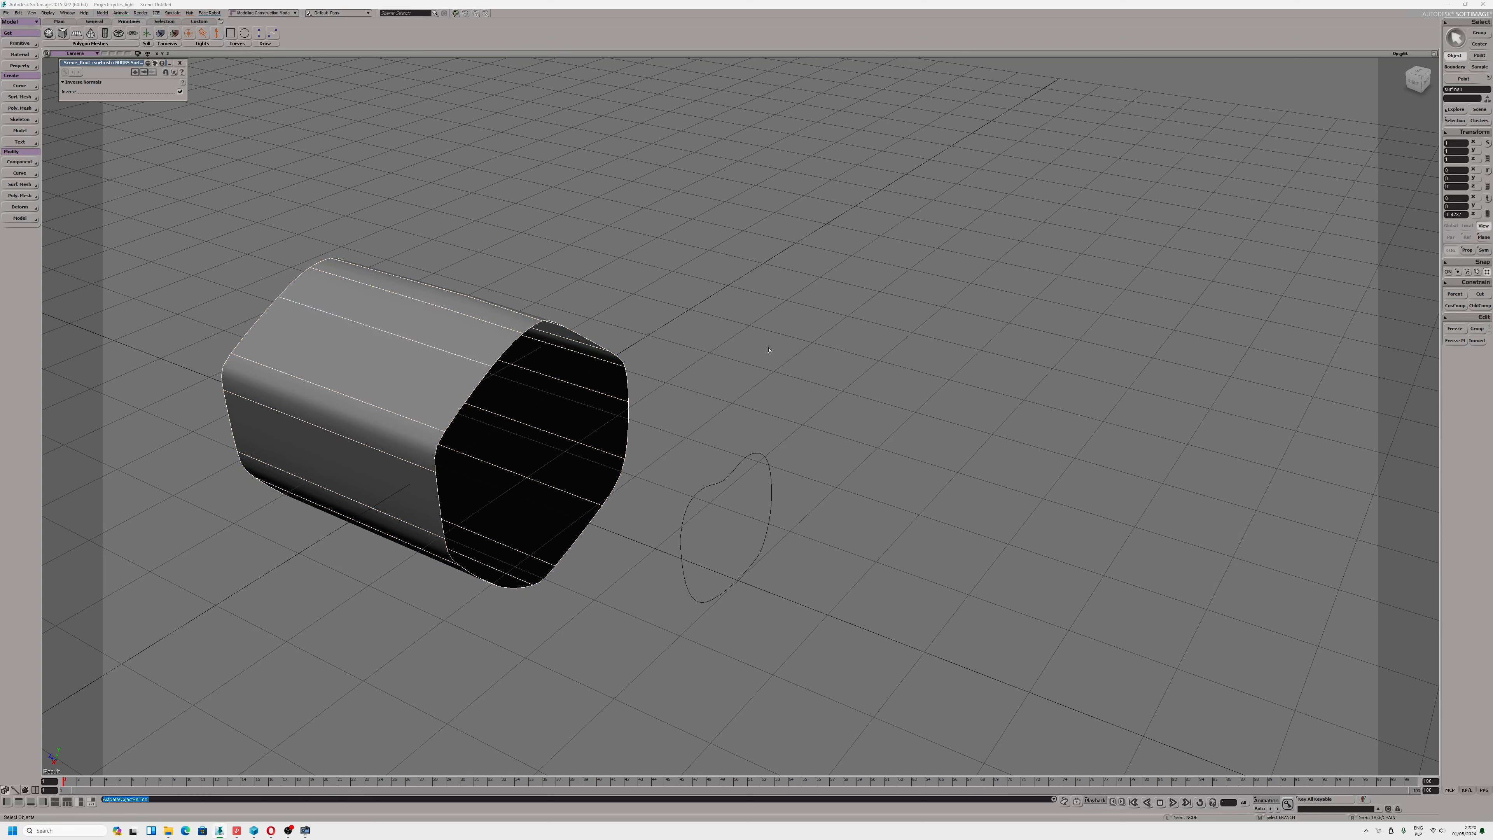
# Try to extend the surface's near open boundary to the closed curve with Extend to Curve
pyautogui.click(440, 359)
pyautogui.click(26, 184)
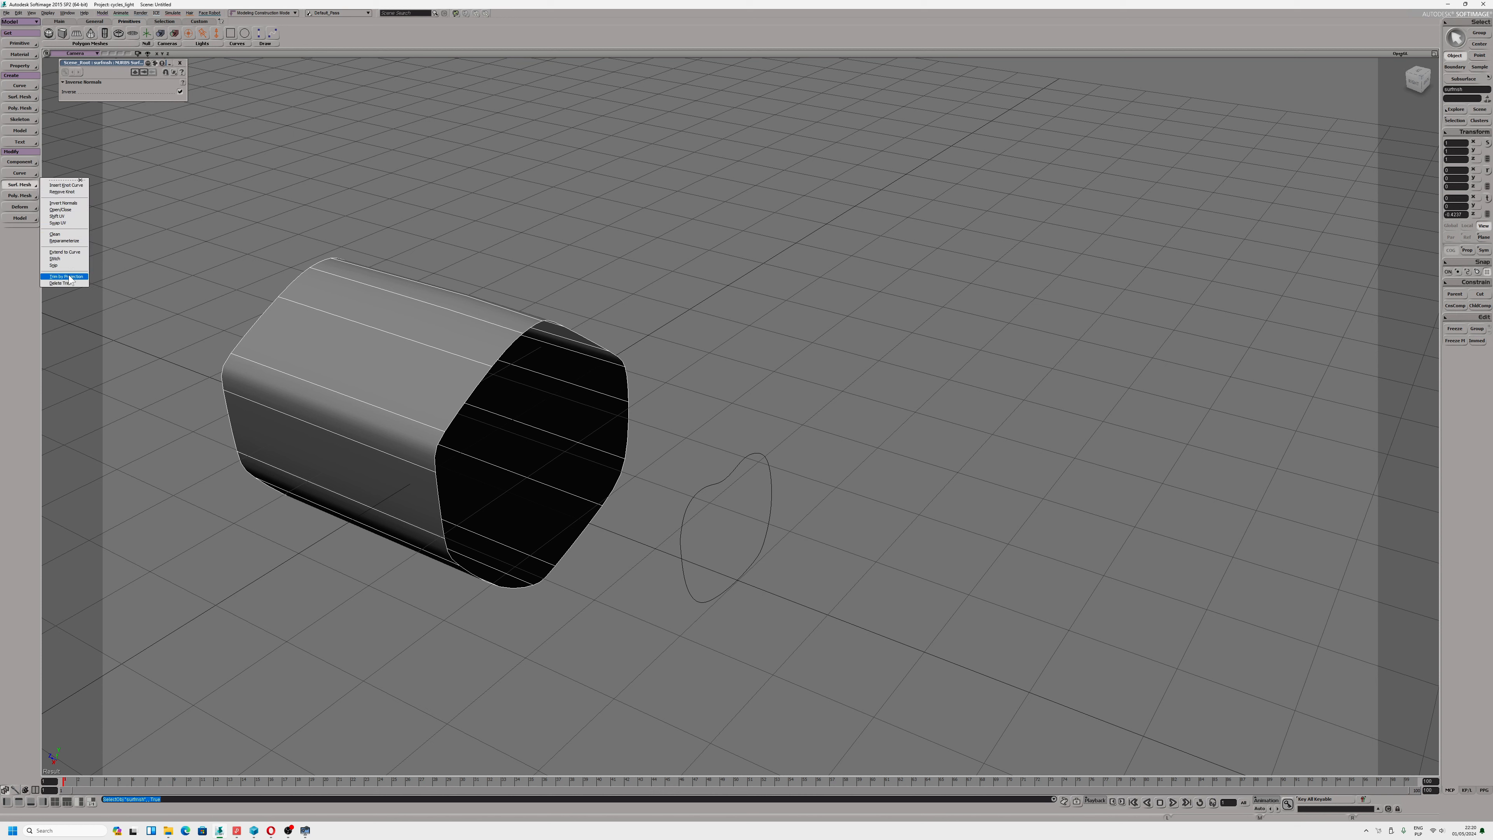
pyautogui.click(69, 251)
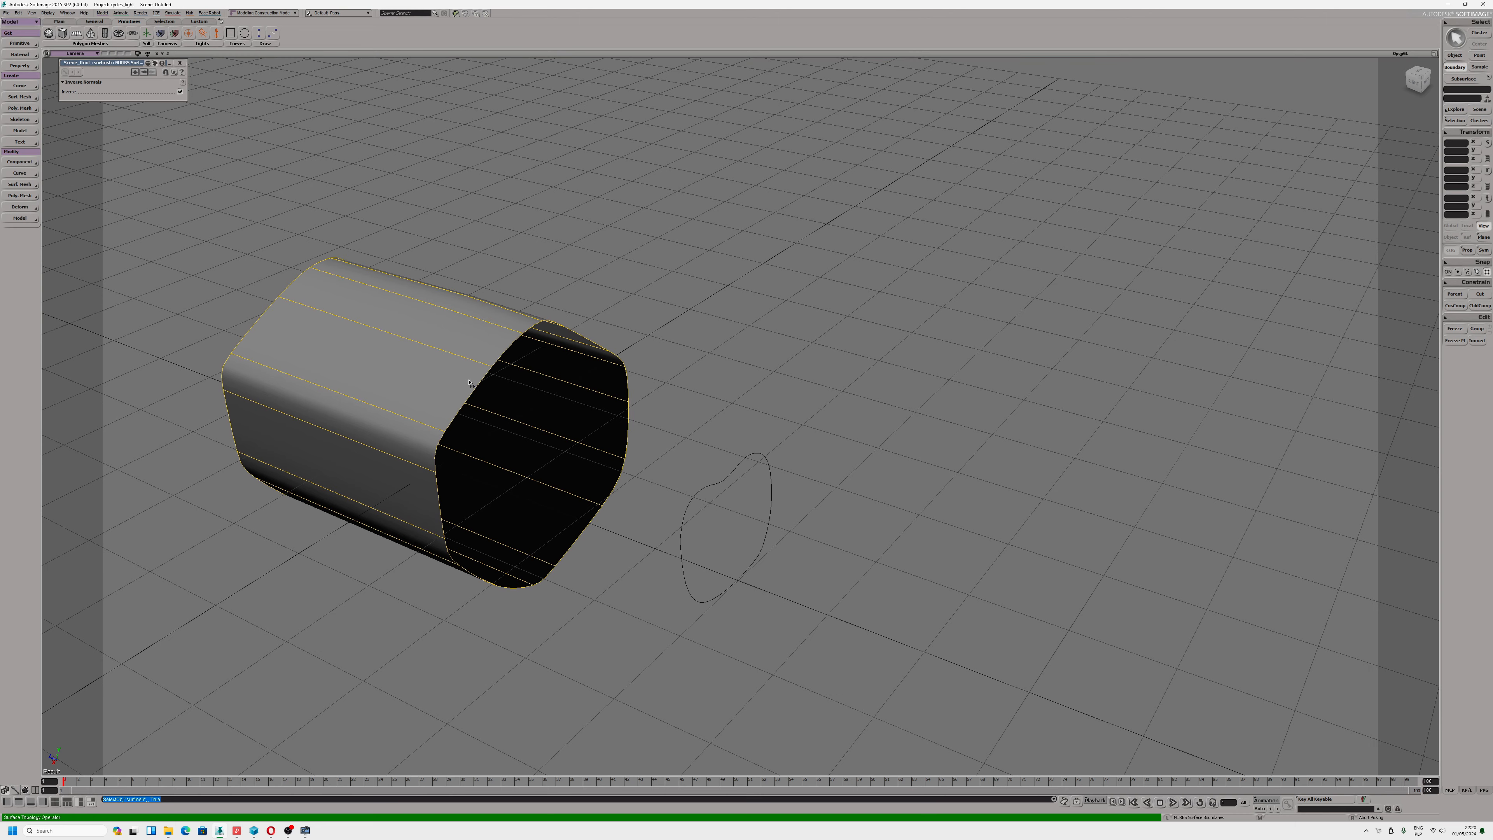
pyautogui.click(479, 389)
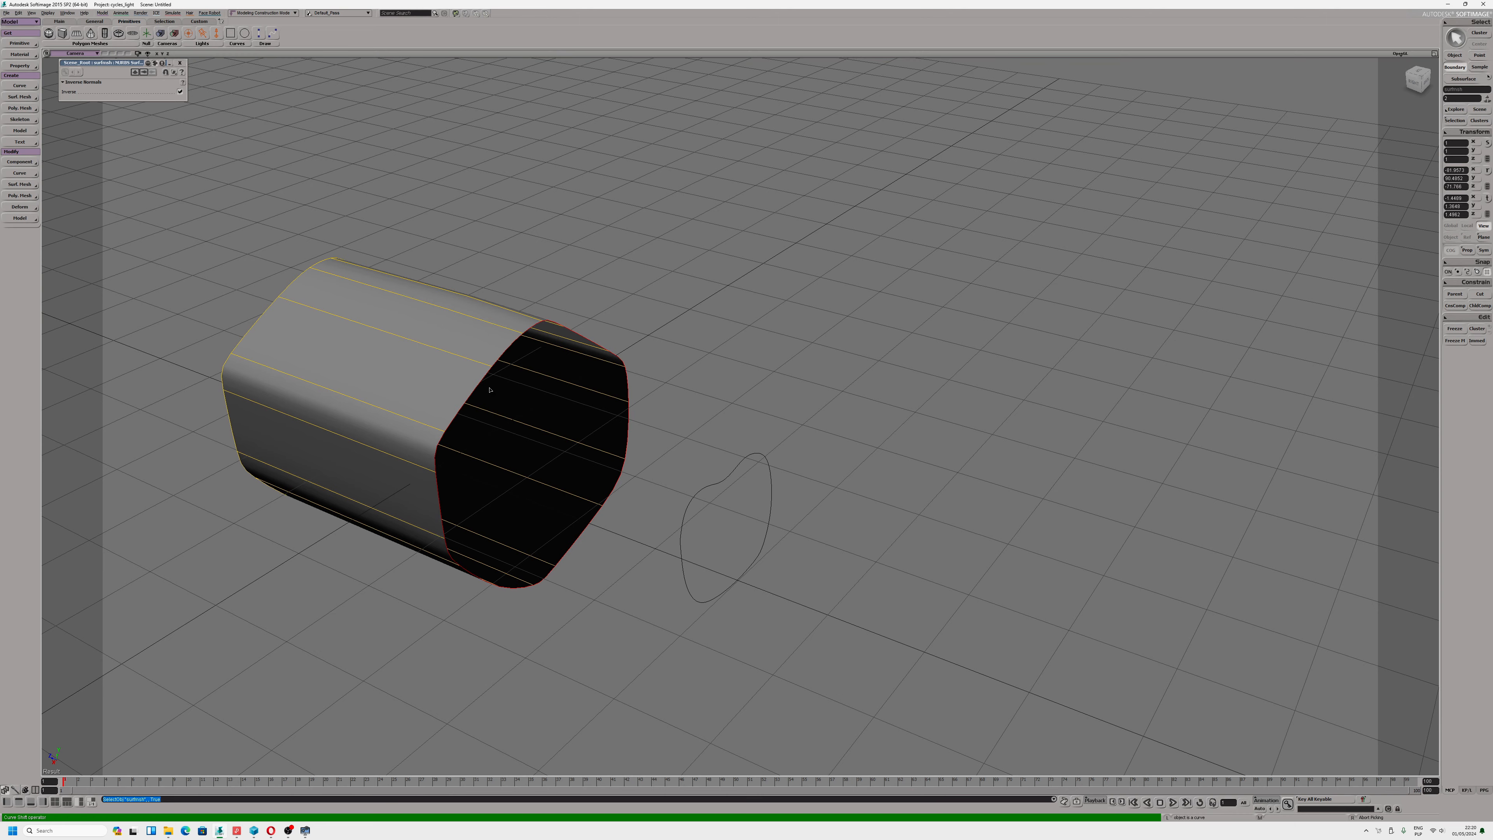
pyautogui.click(696, 494)
pyautogui.press('s')
pyautogui.moveTo(582, 455)
pyautogui.mouseDown()
pyautogui.moveTo(599, 430)
pyautogui.moveTo(582, 456)
pyautogui.mouseUp()
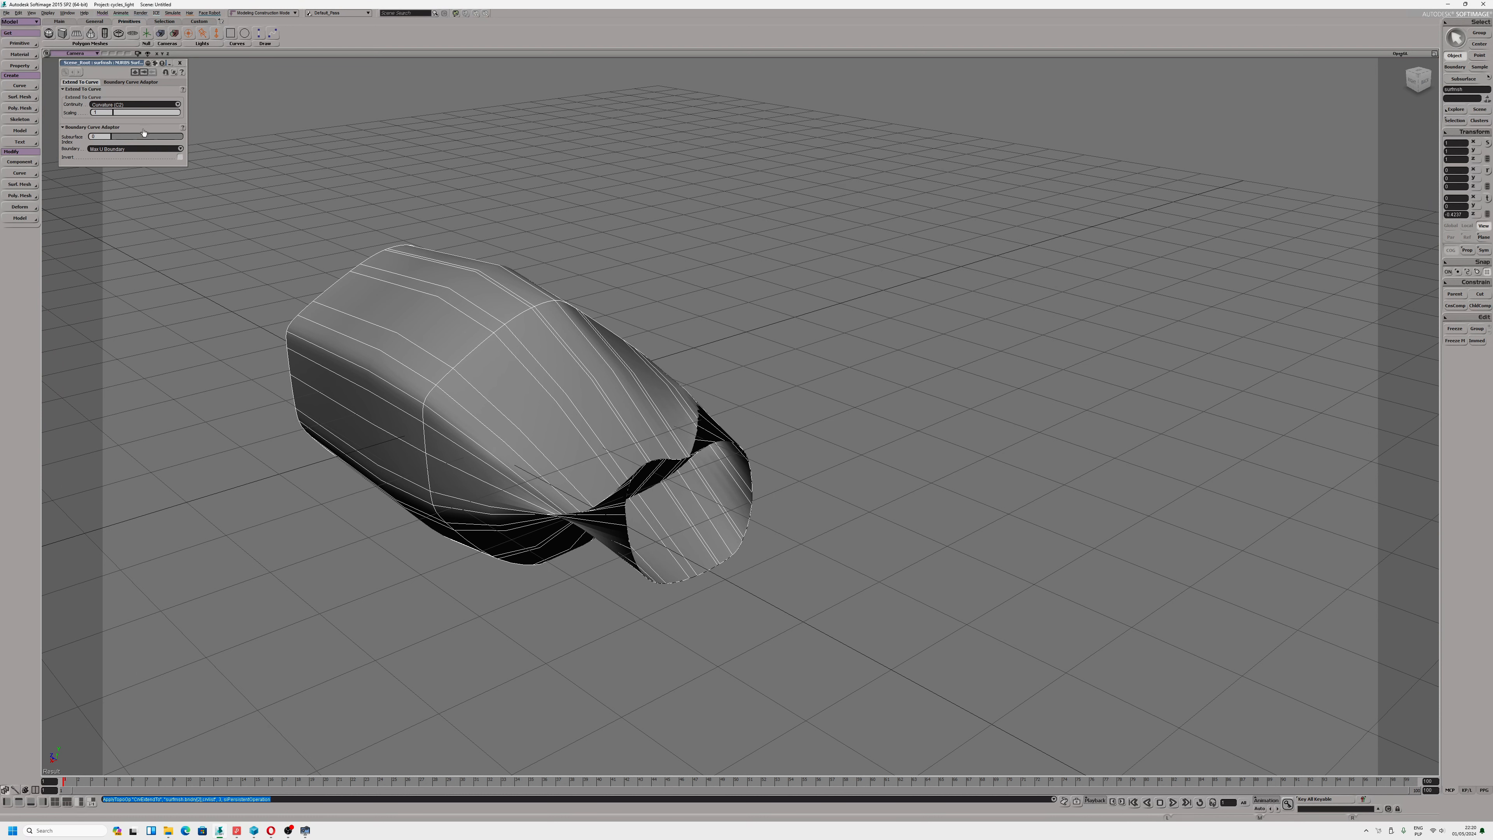
# Switch the extension's continuity to Position (C0) and back to Curvature (C2)
pyautogui.click(121, 104)
pyautogui.click(122, 100)
pyautogui.click(122, 105)
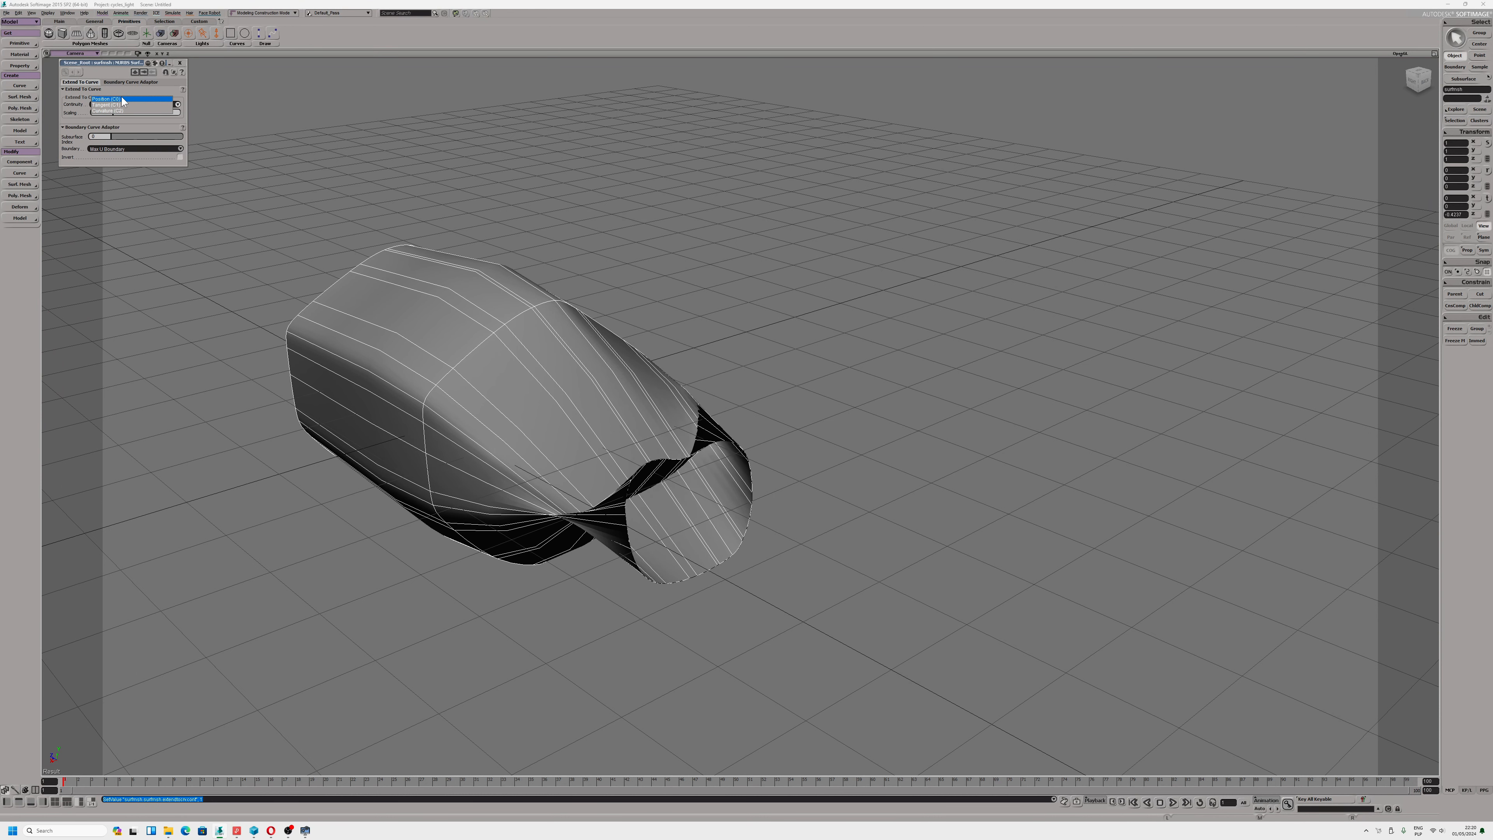
pyautogui.click(121, 96)
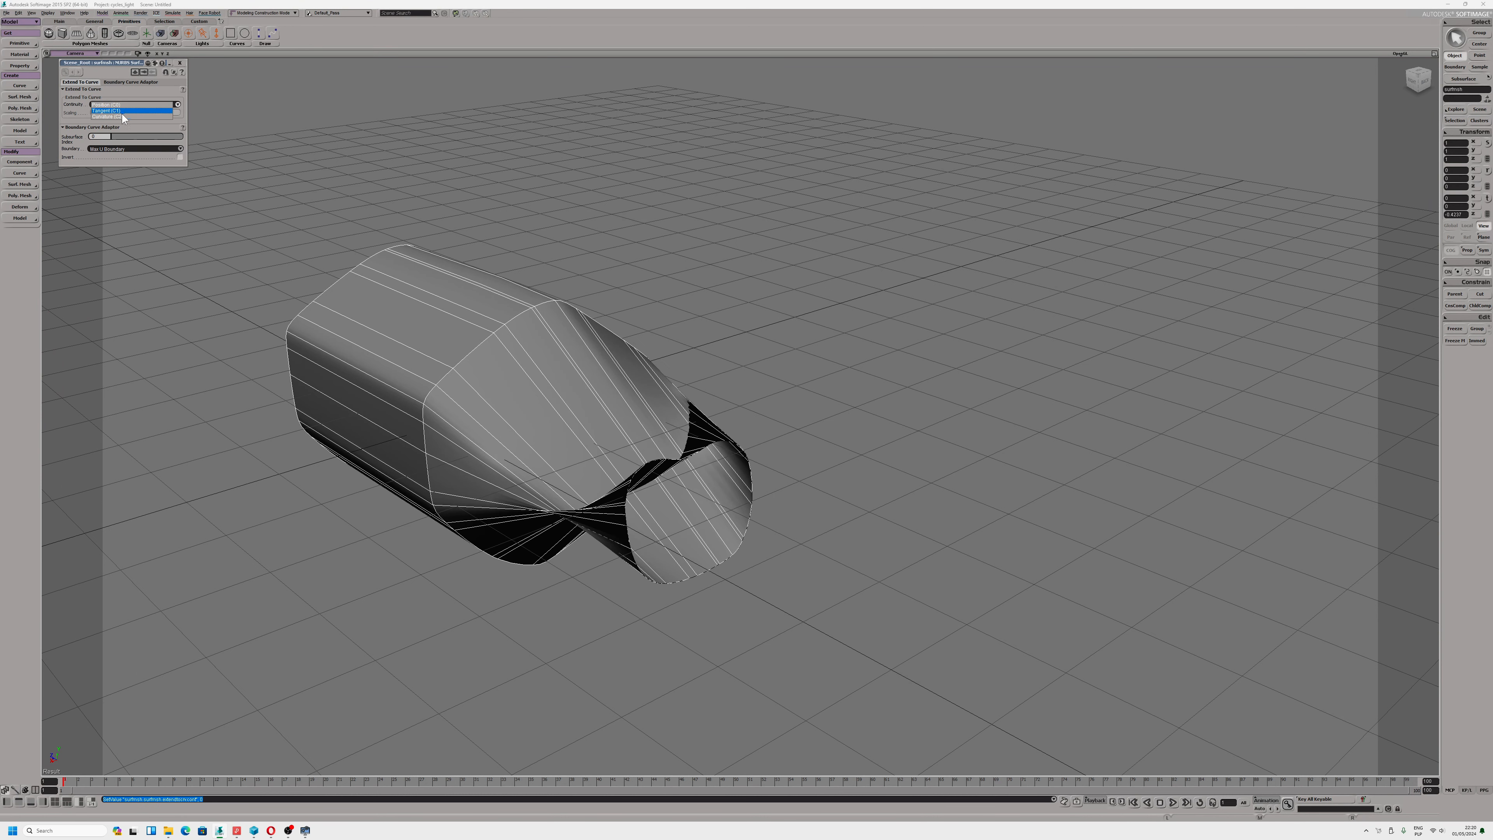
pyautogui.click(122, 117)
pyautogui.moveTo(186, 140); pyautogui.dragTo(130, 134)
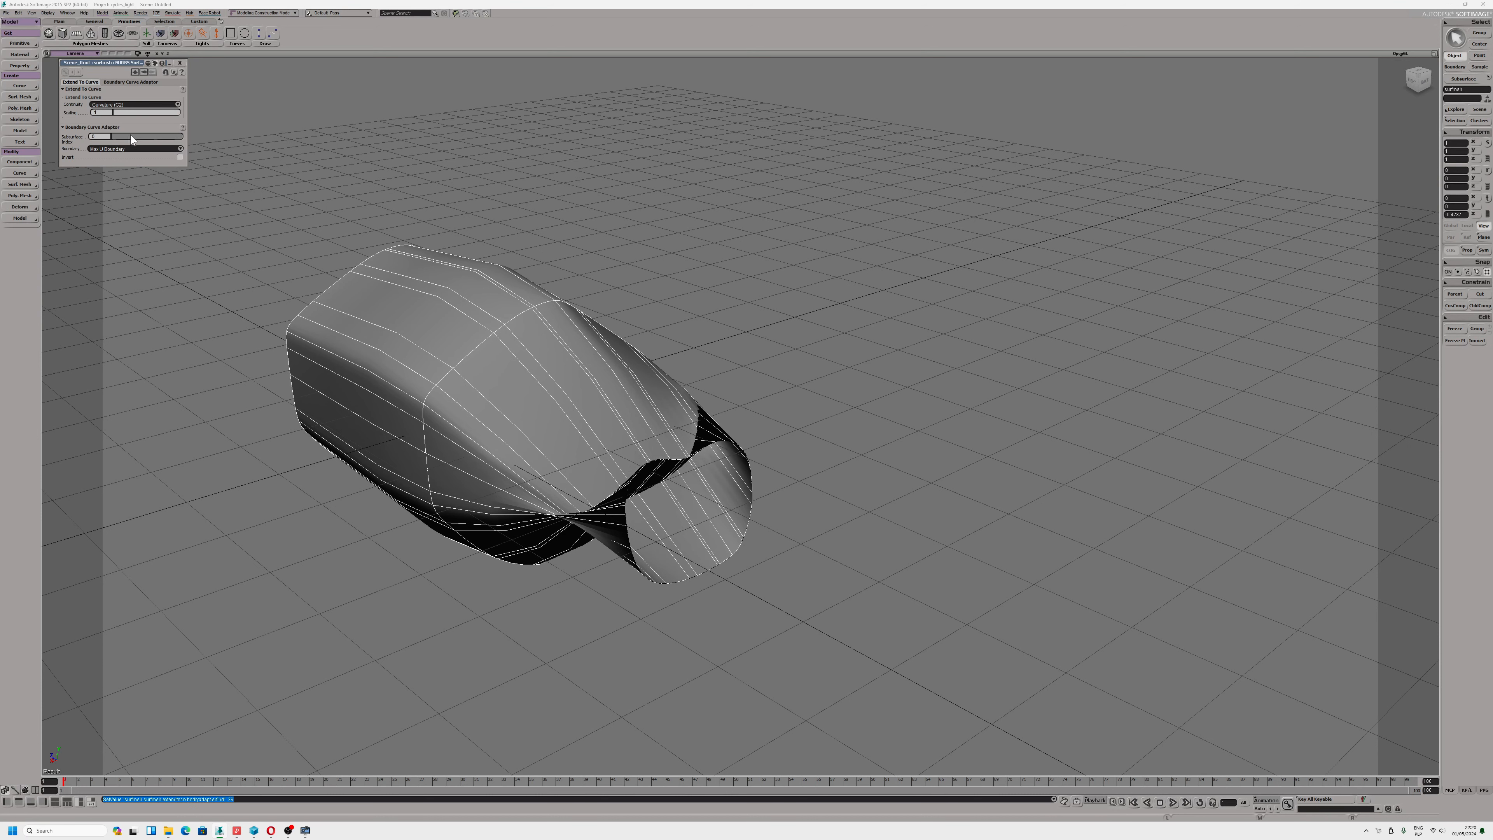
# Try the other U and V boundary options for the extension, including Min V Boundary (Green)
pyautogui.click(127, 150)
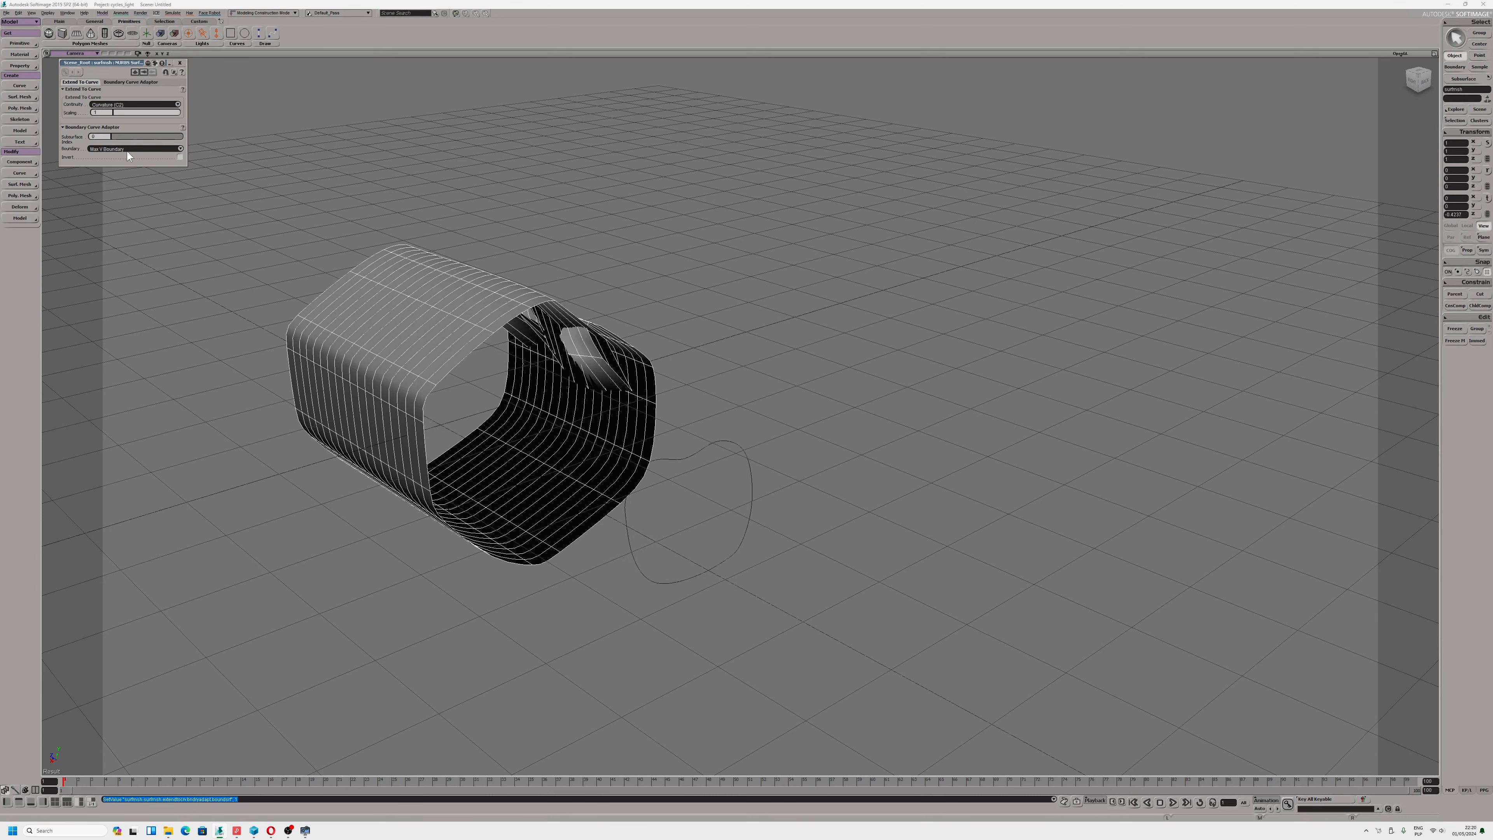
pyautogui.click(127, 150)
pyautogui.click(126, 143)
pyautogui.click(126, 150)
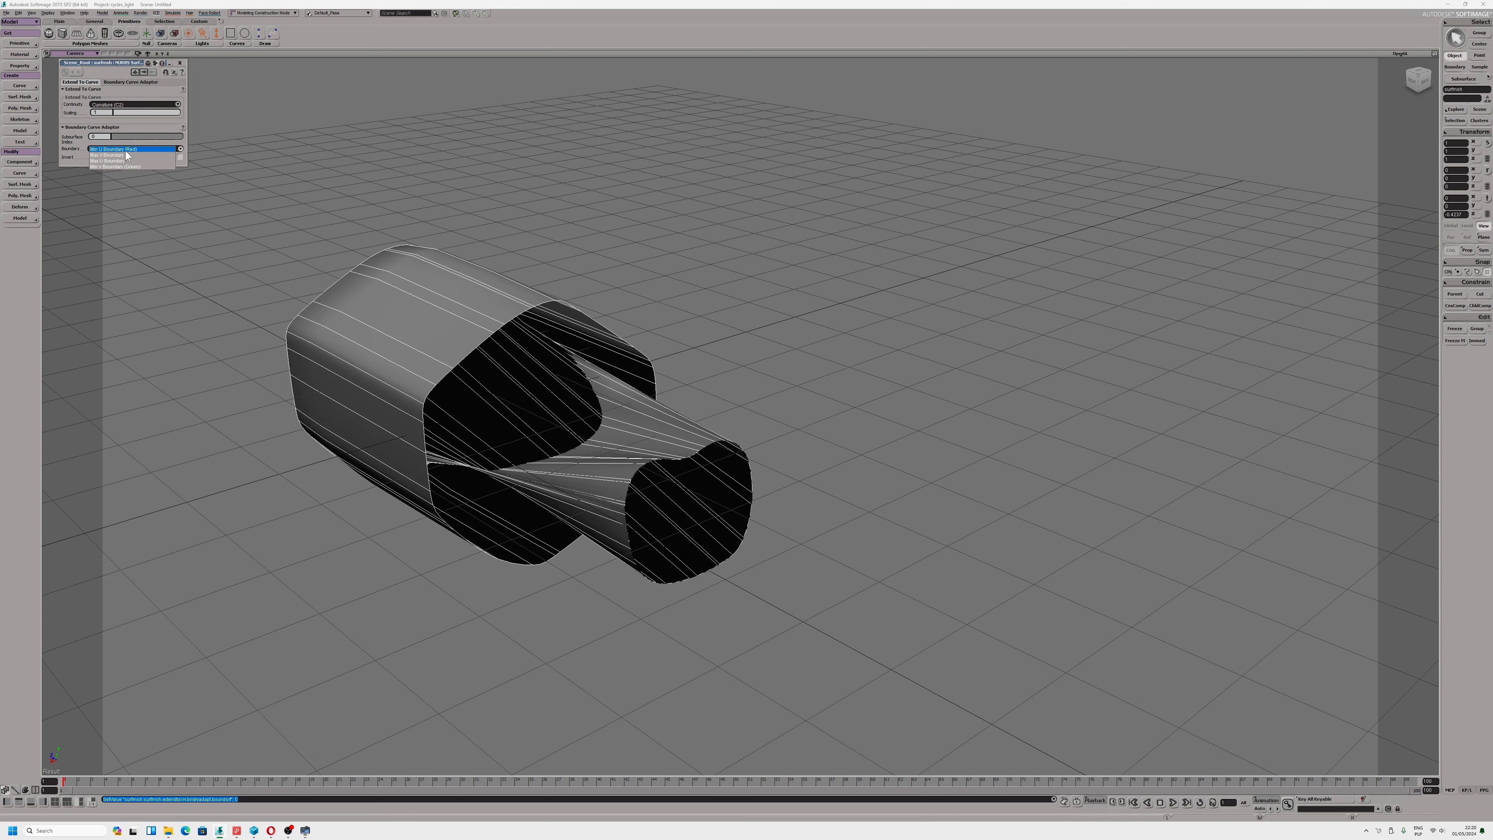
# Undo the boundary option changes and the surface's extension to the curve
pyautogui.hotkey('ctrl', 'z')
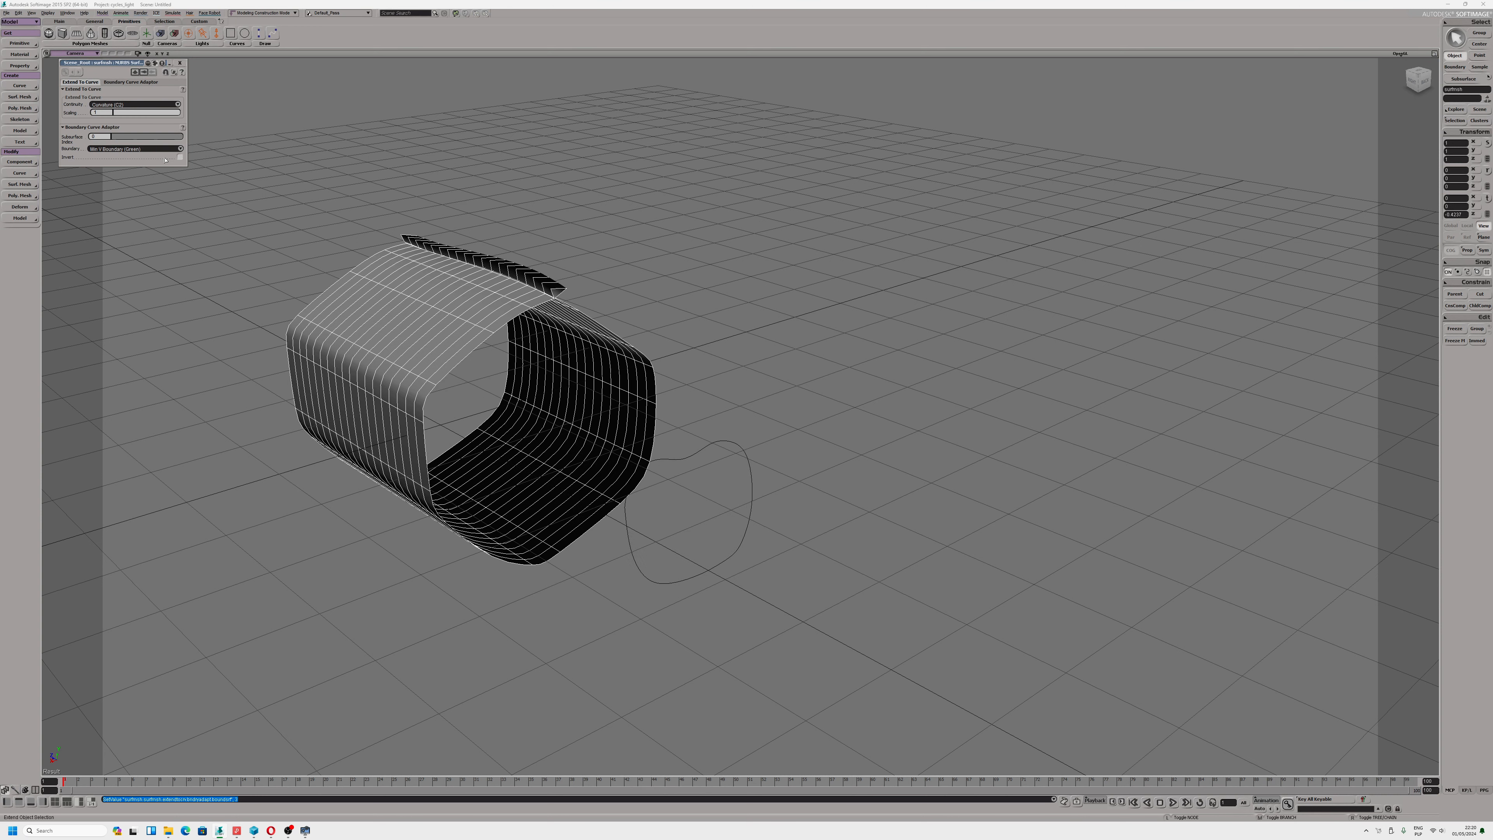
pyautogui.hotkey('ctrl', 'z')
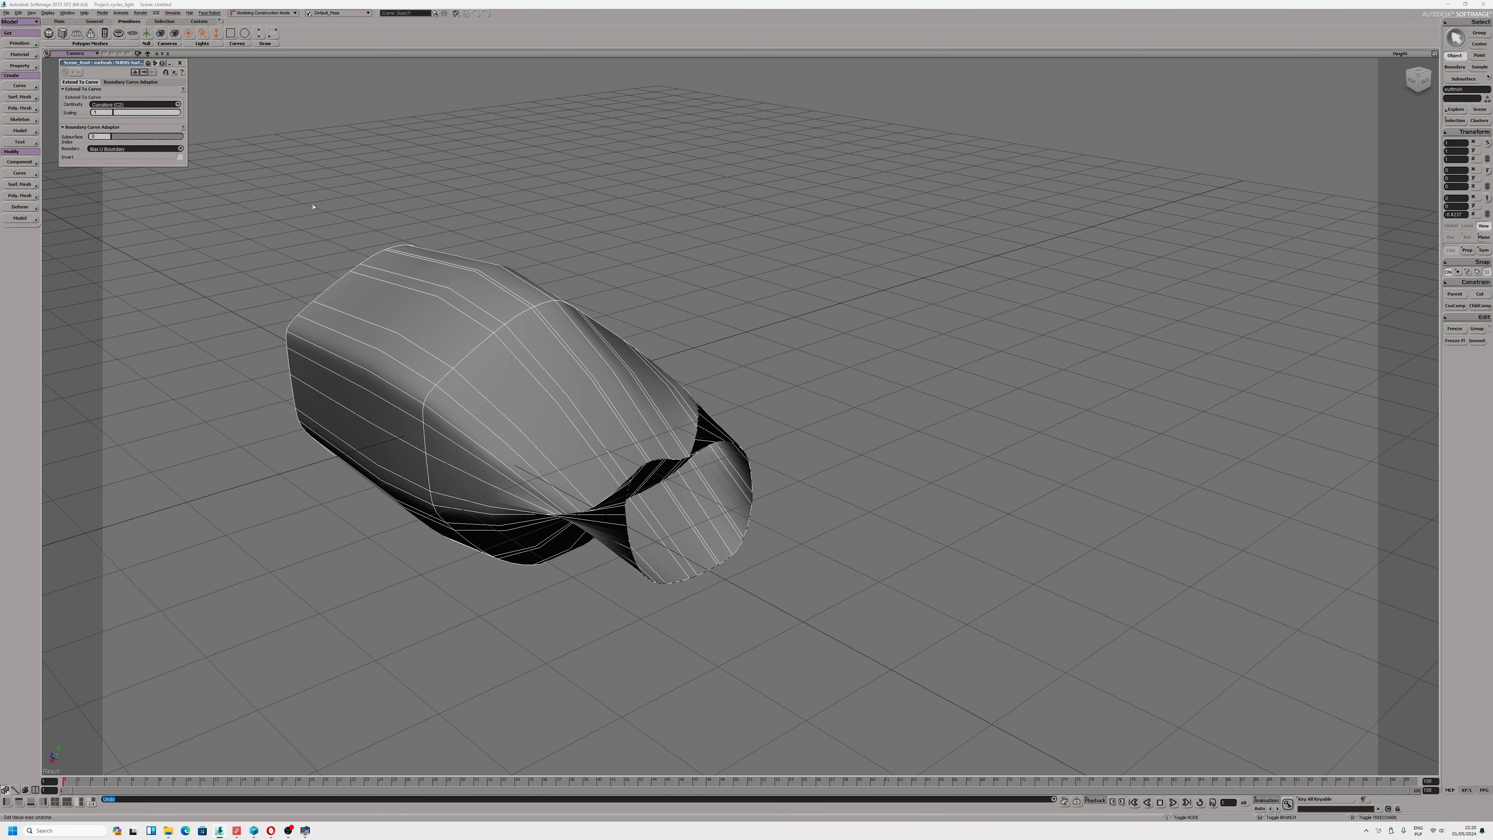
pyautogui.hotkey('ctrl', 'z')
pyautogui.press('s')
pyautogui.moveTo(761, 314); pyautogui.dragTo(803, 449)
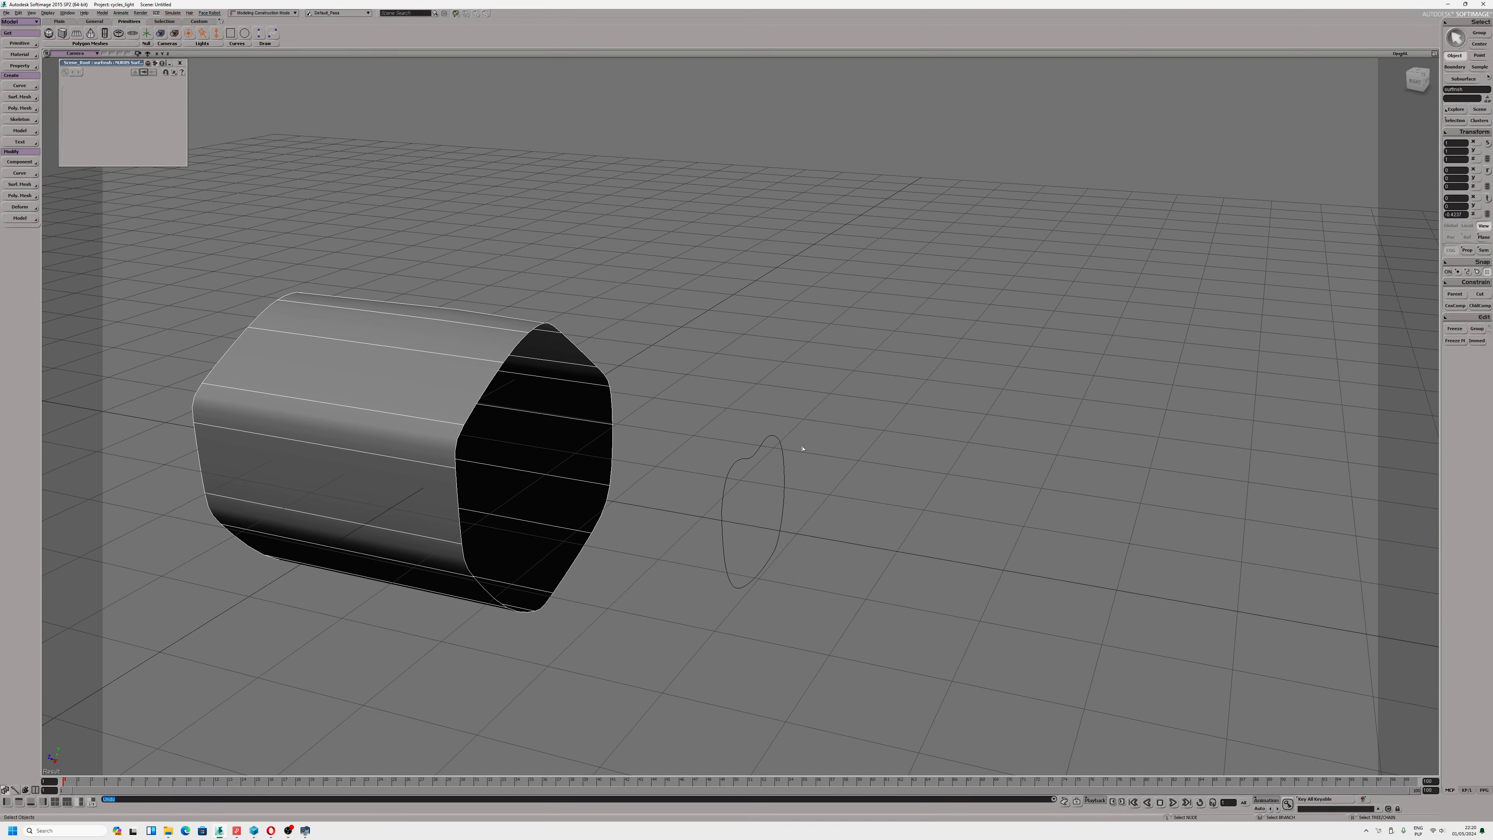
# Delete the closed curve beside the surface and freeze the surface's modeling history
pyautogui.click(756, 459)
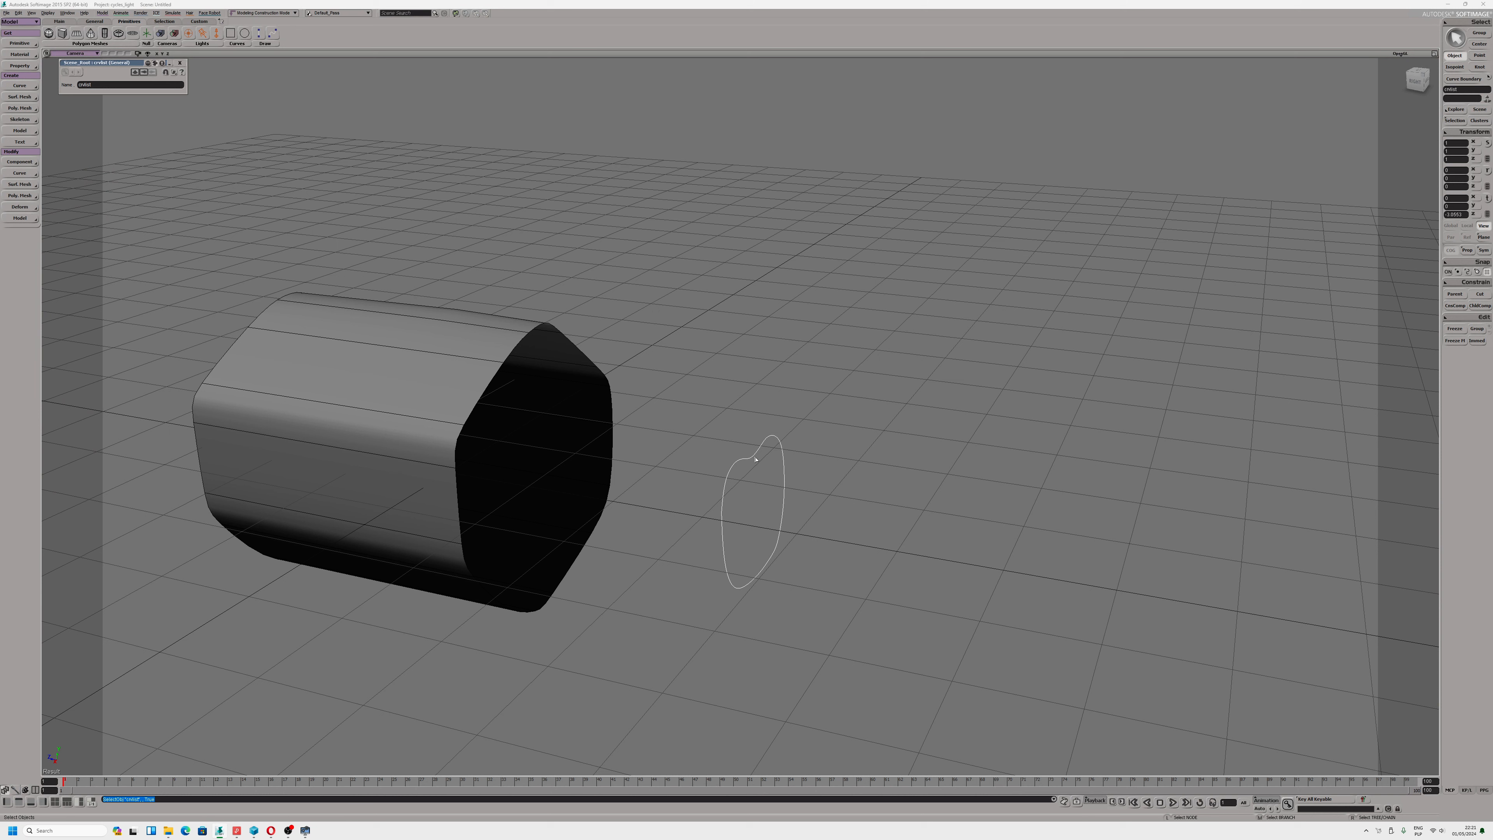
pyautogui.click(758, 458)
pyautogui.click(458, 386)
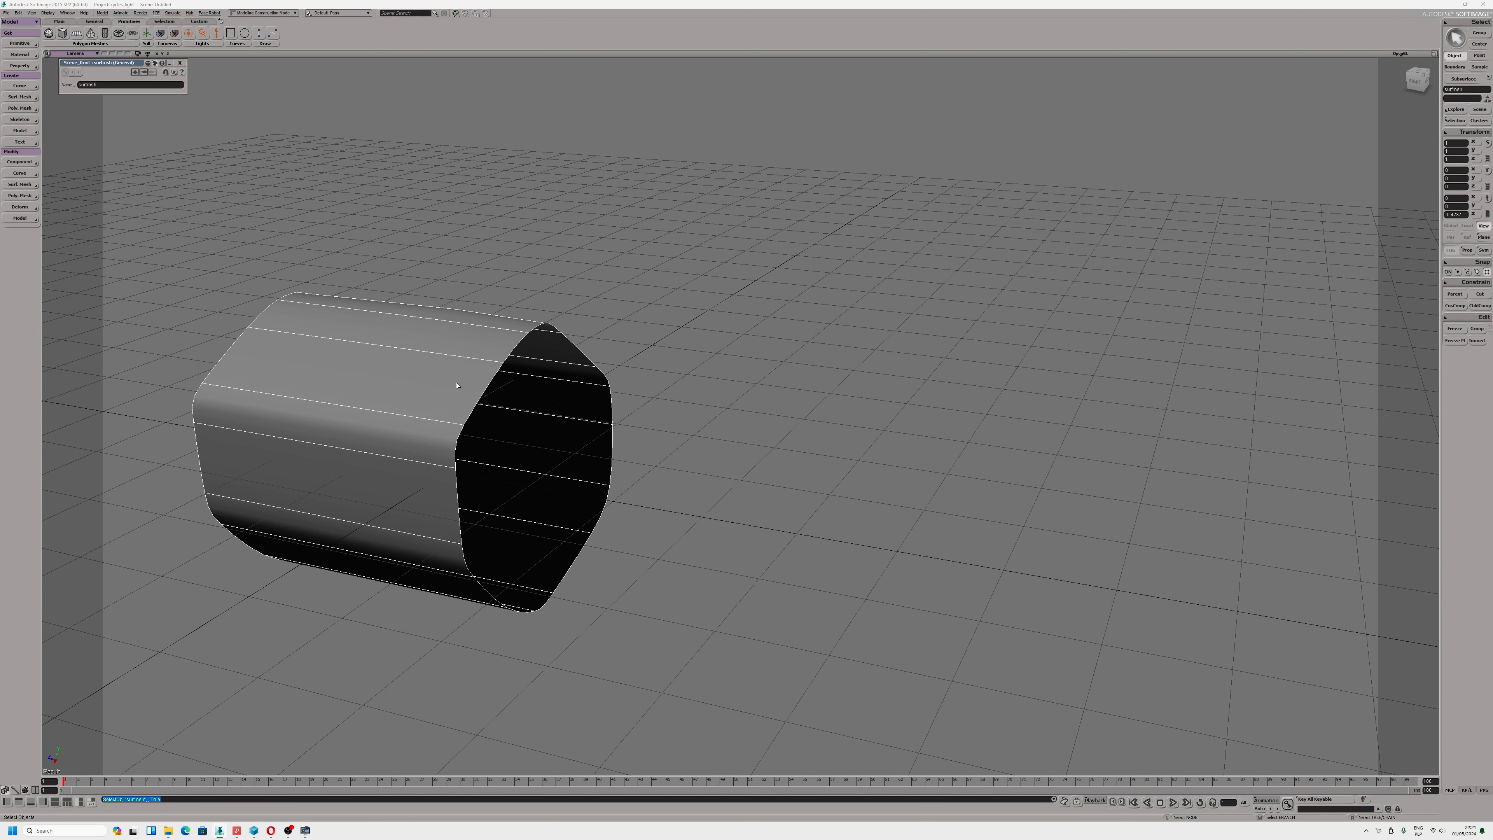
pyautogui.press('v')
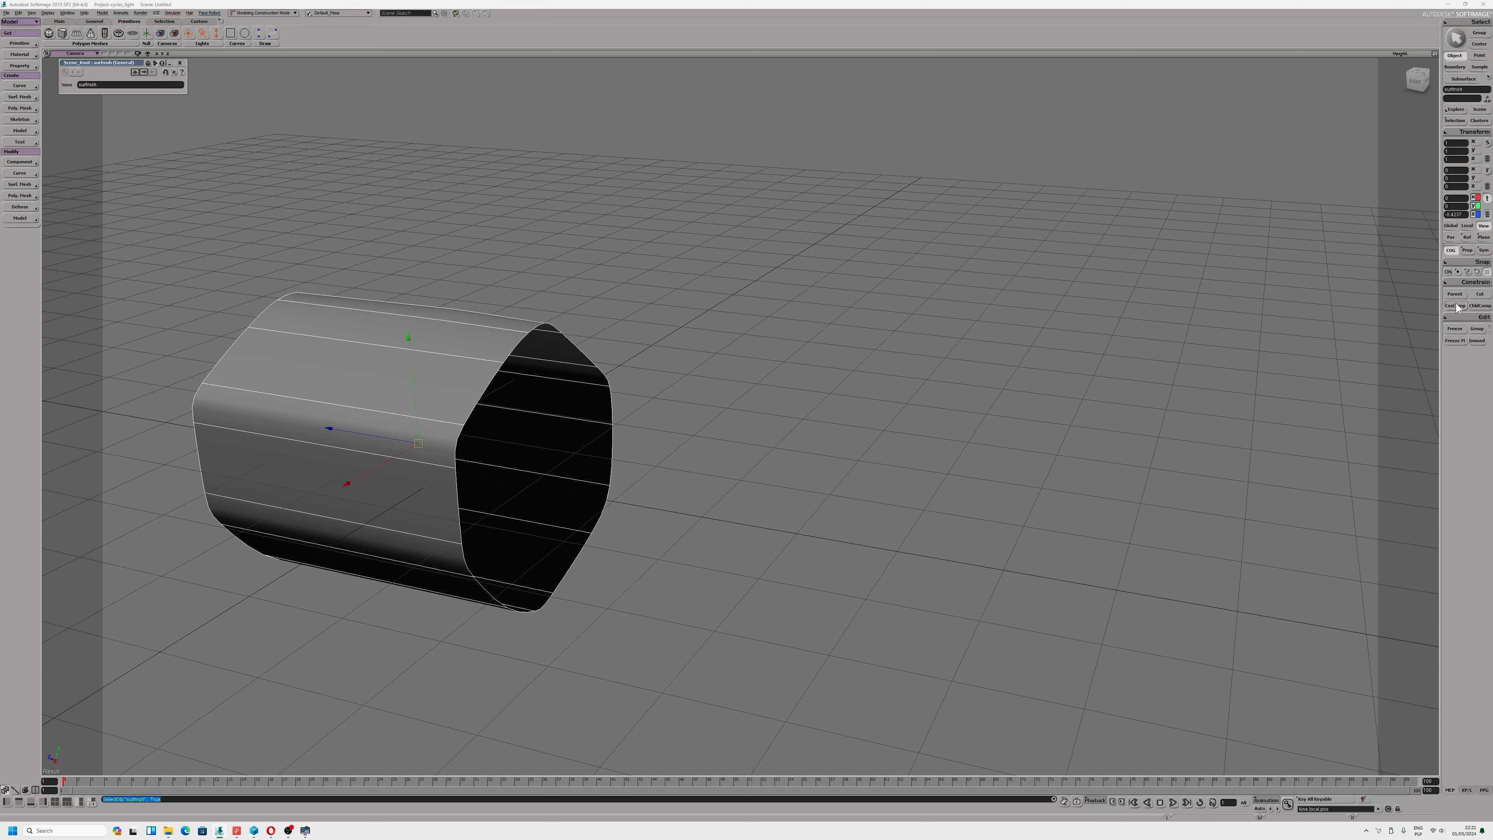
pyautogui.click(1456, 340)
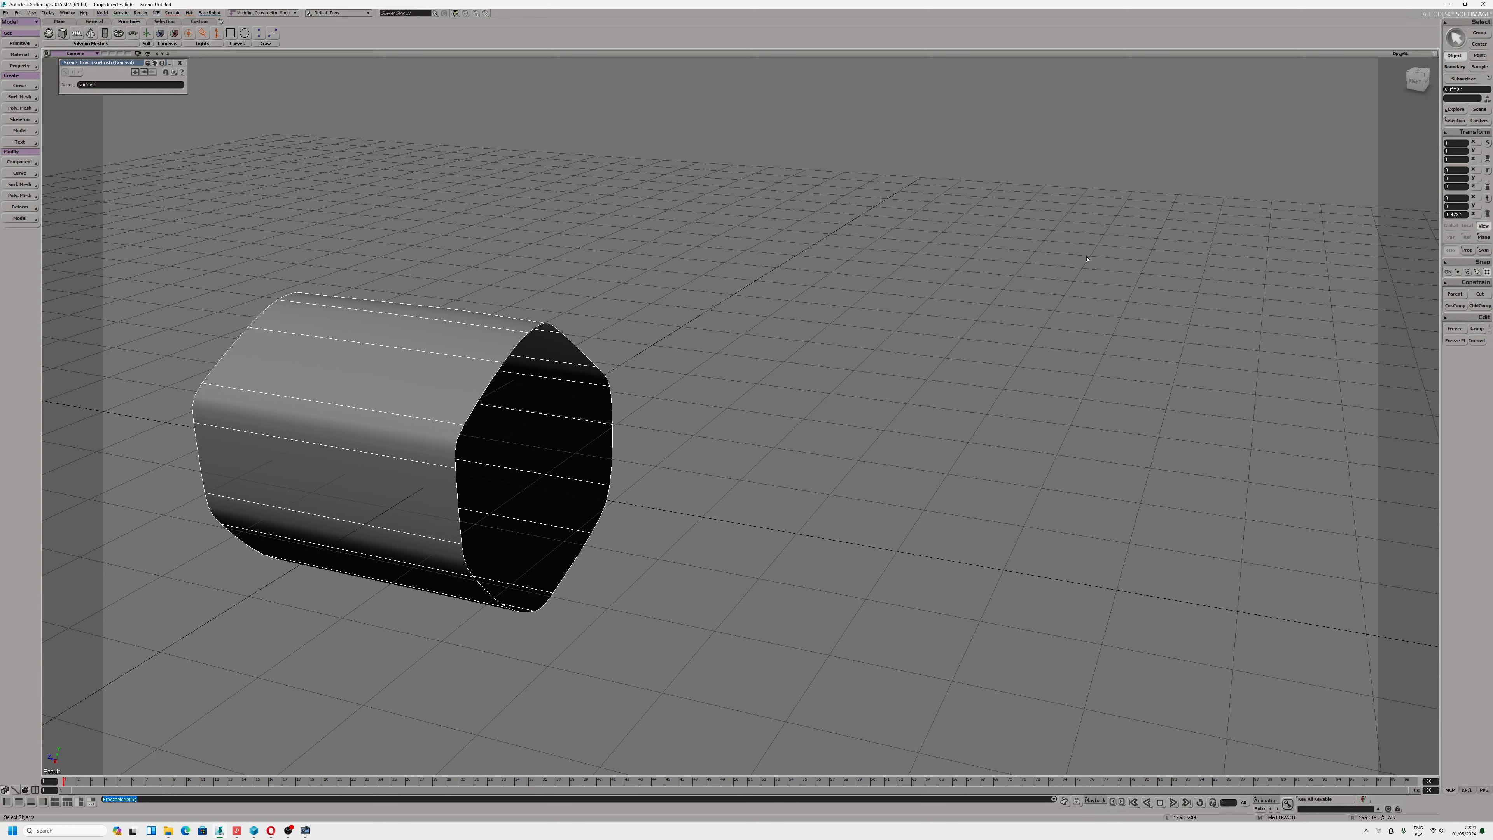
# Draw a rounded curve by CVs inside the surface's outline in the Front view and close it
pyautogui.click(748, 340)
pyautogui.moveTo(746, 340); pyautogui.dragTo(585, 434, button='right')
pyautogui.press('F12')
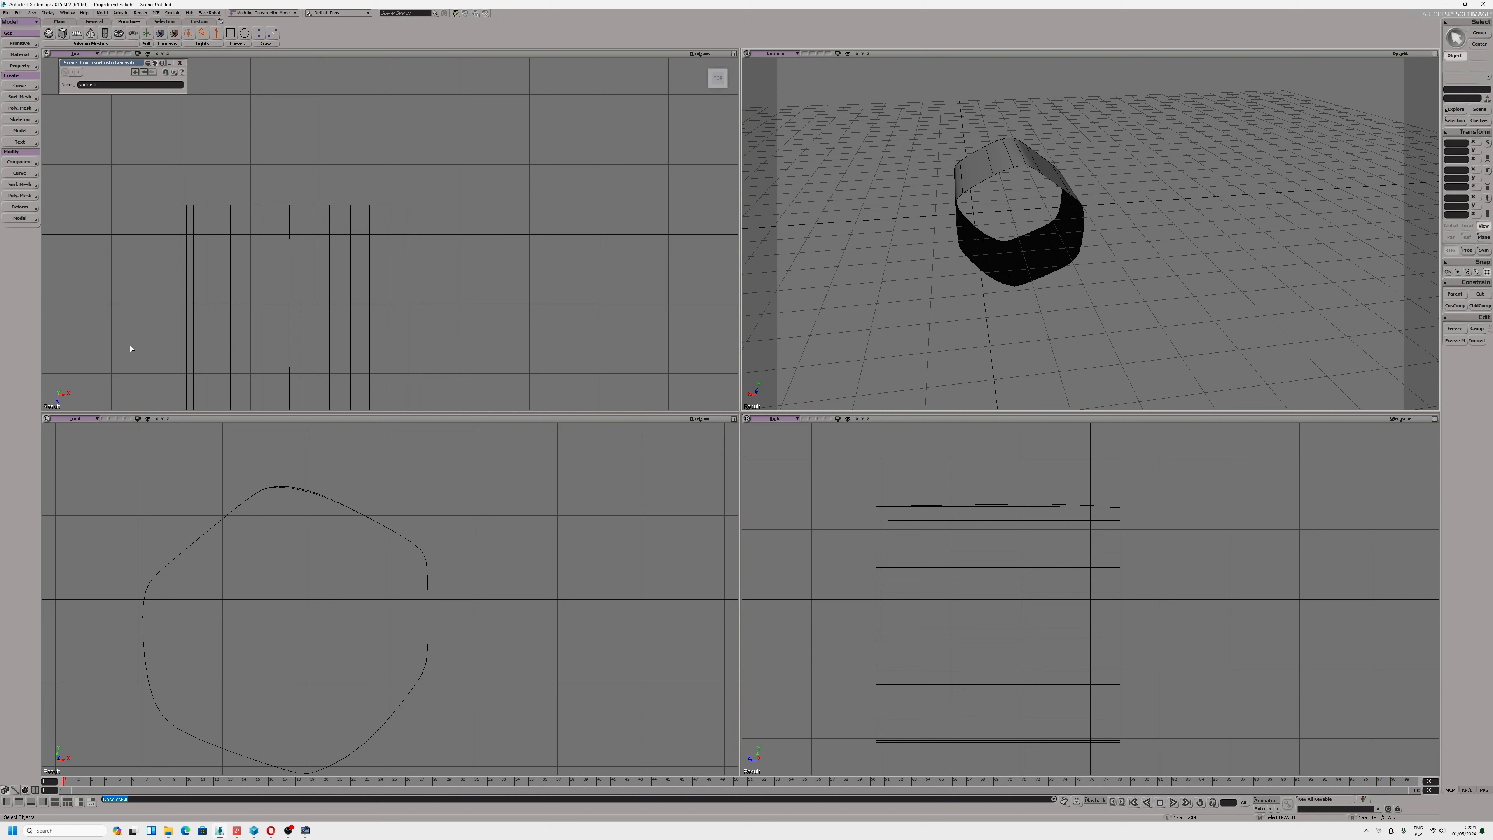
pyautogui.click(32, 176)
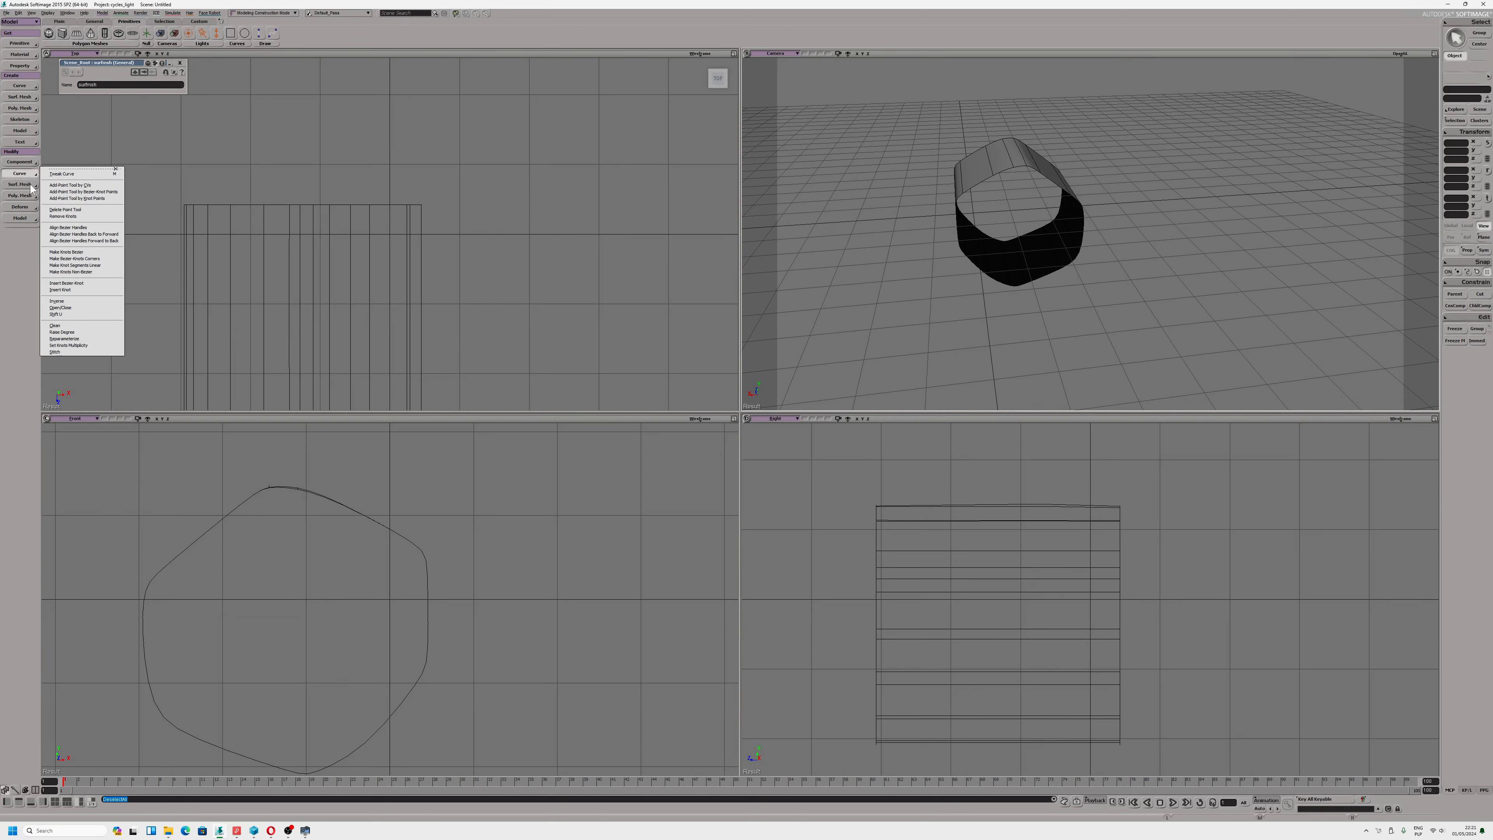
pyautogui.click(26, 85)
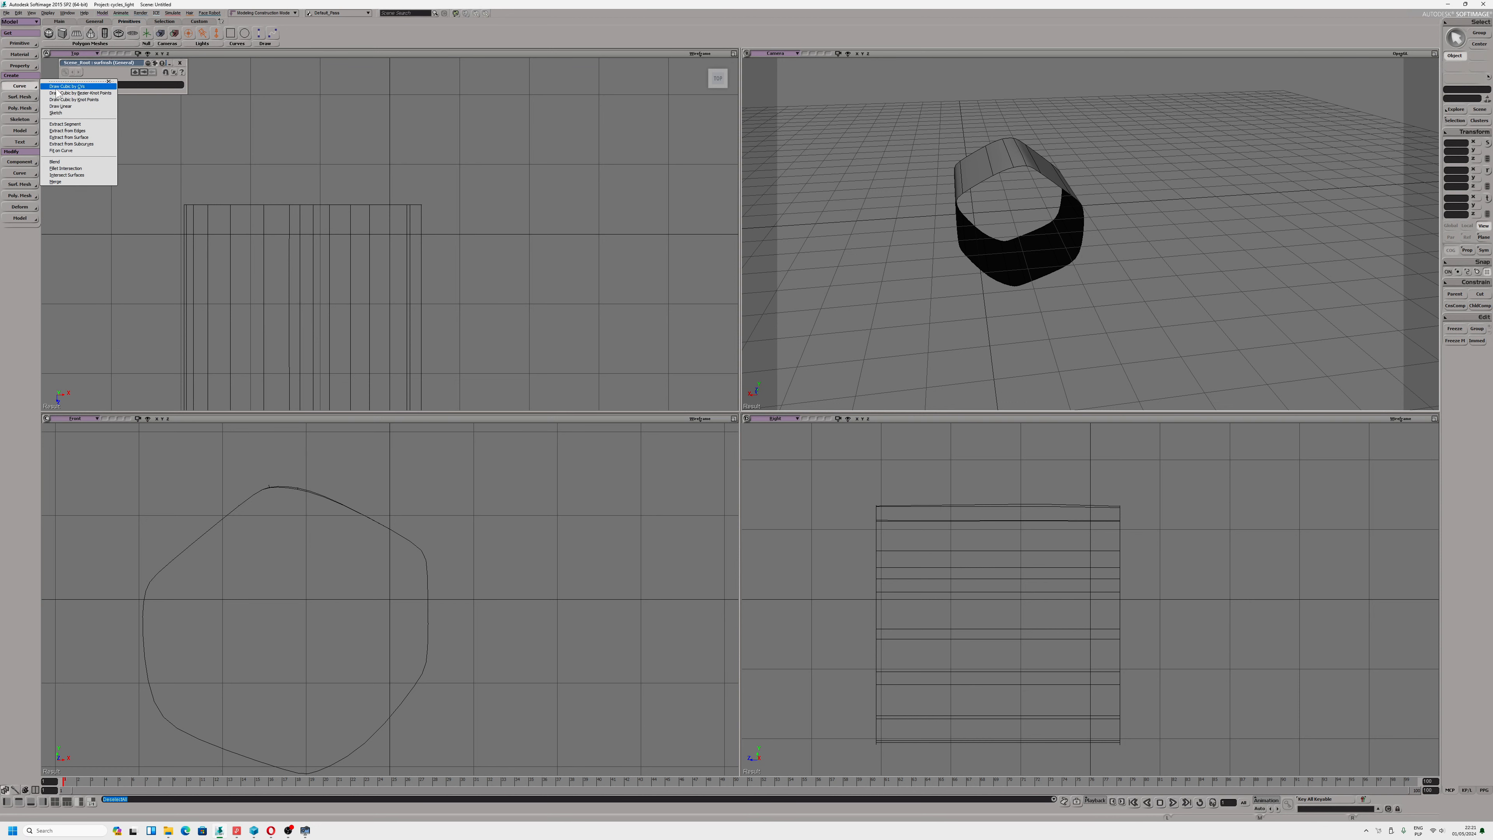
pyautogui.click(62, 87)
pyautogui.click(232, 569)
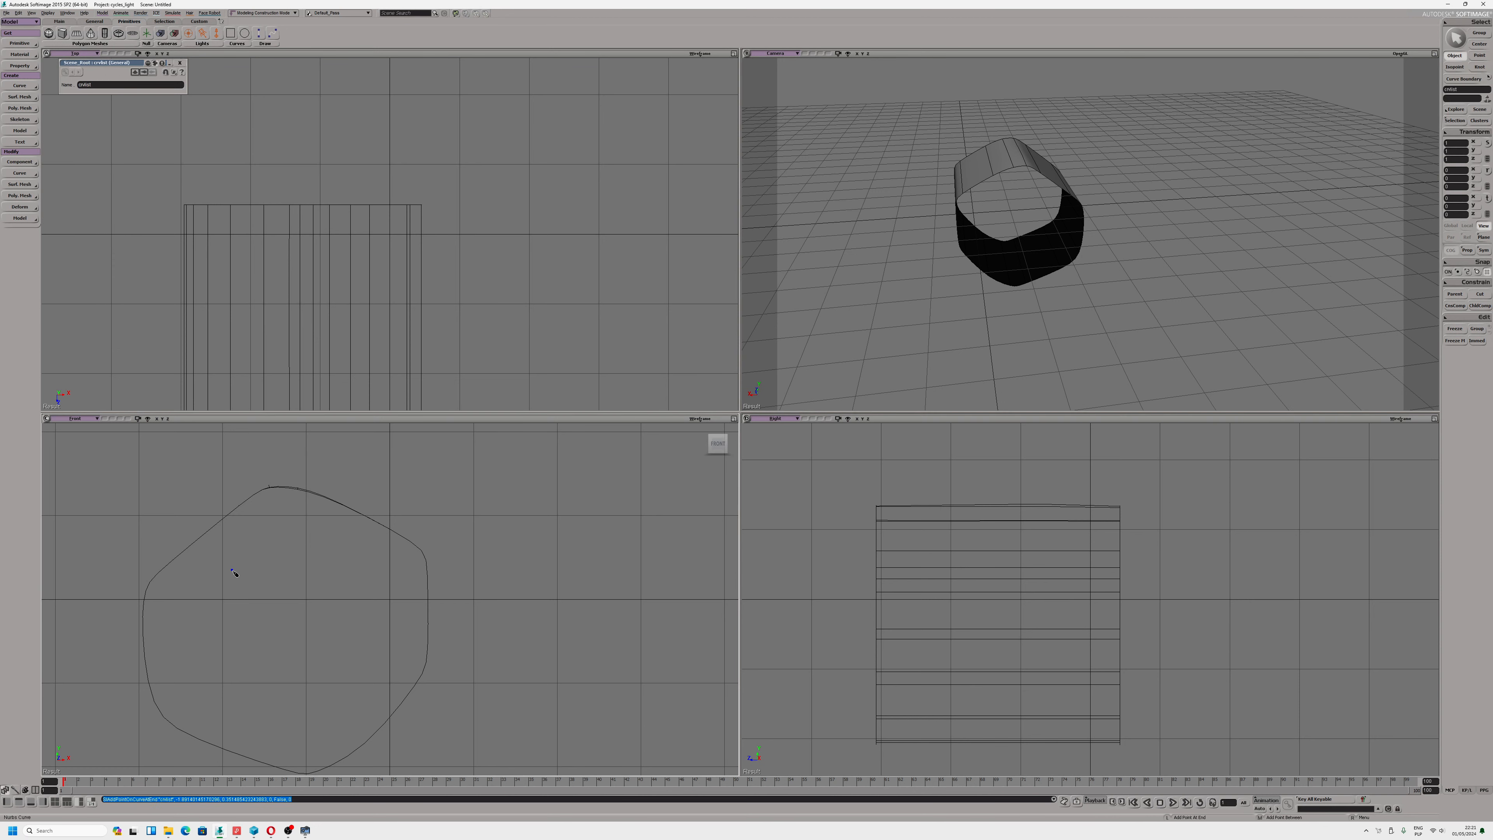
pyautogui.click(210, 598)
pyautogui.click(210, 640)
pyautogui.click(220, 680)
pyautogui.click(283, 687)
pyautogui.click(325, 683)
pyautogui.click(354, 654)
pyautogui.click(357, 603)
pyautogui.click(349, 574)
pyautogui.click(311, 567)
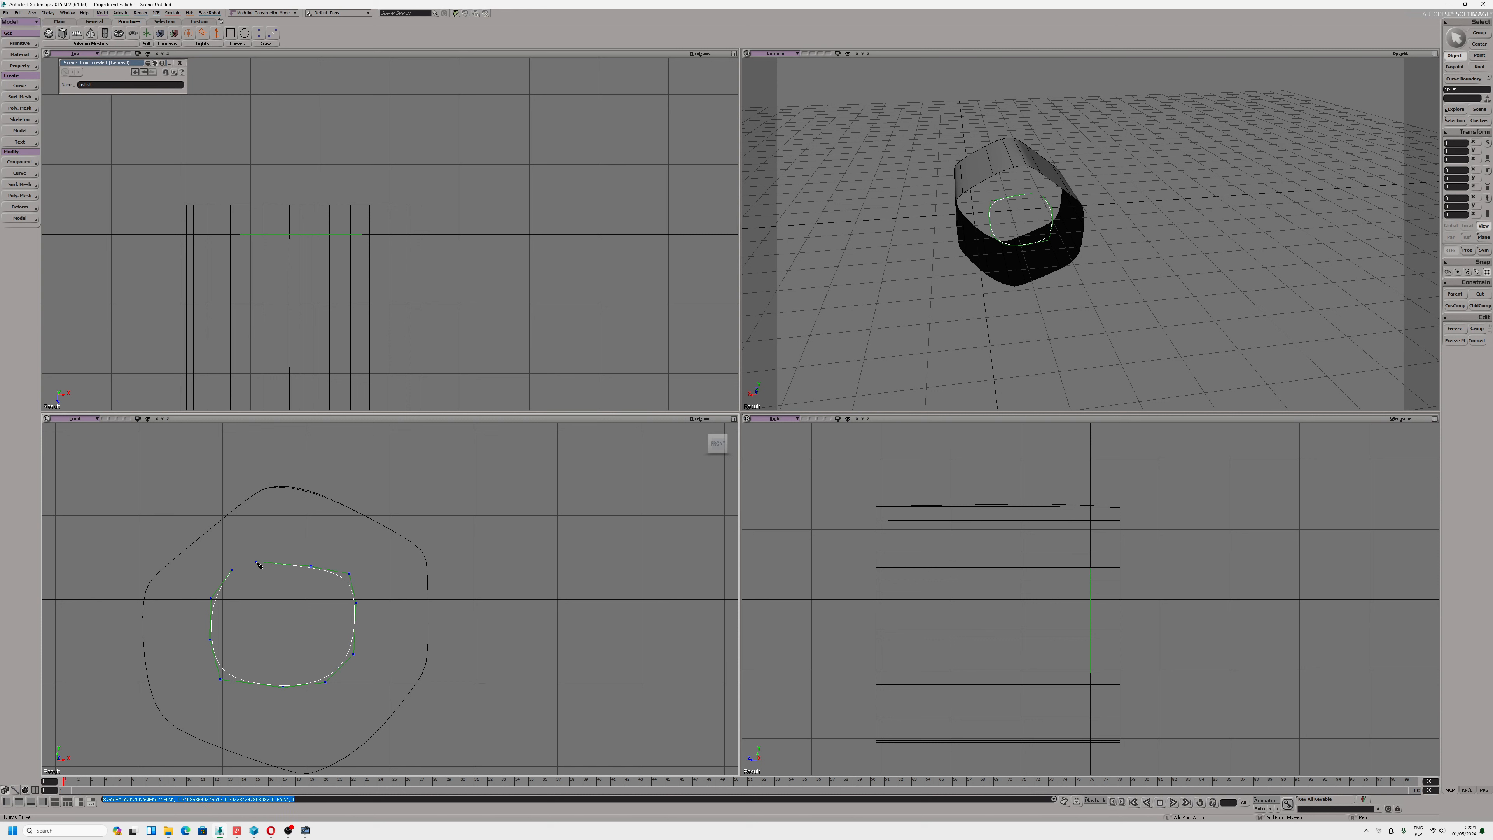
pyautogui.rightClick(251, 567)
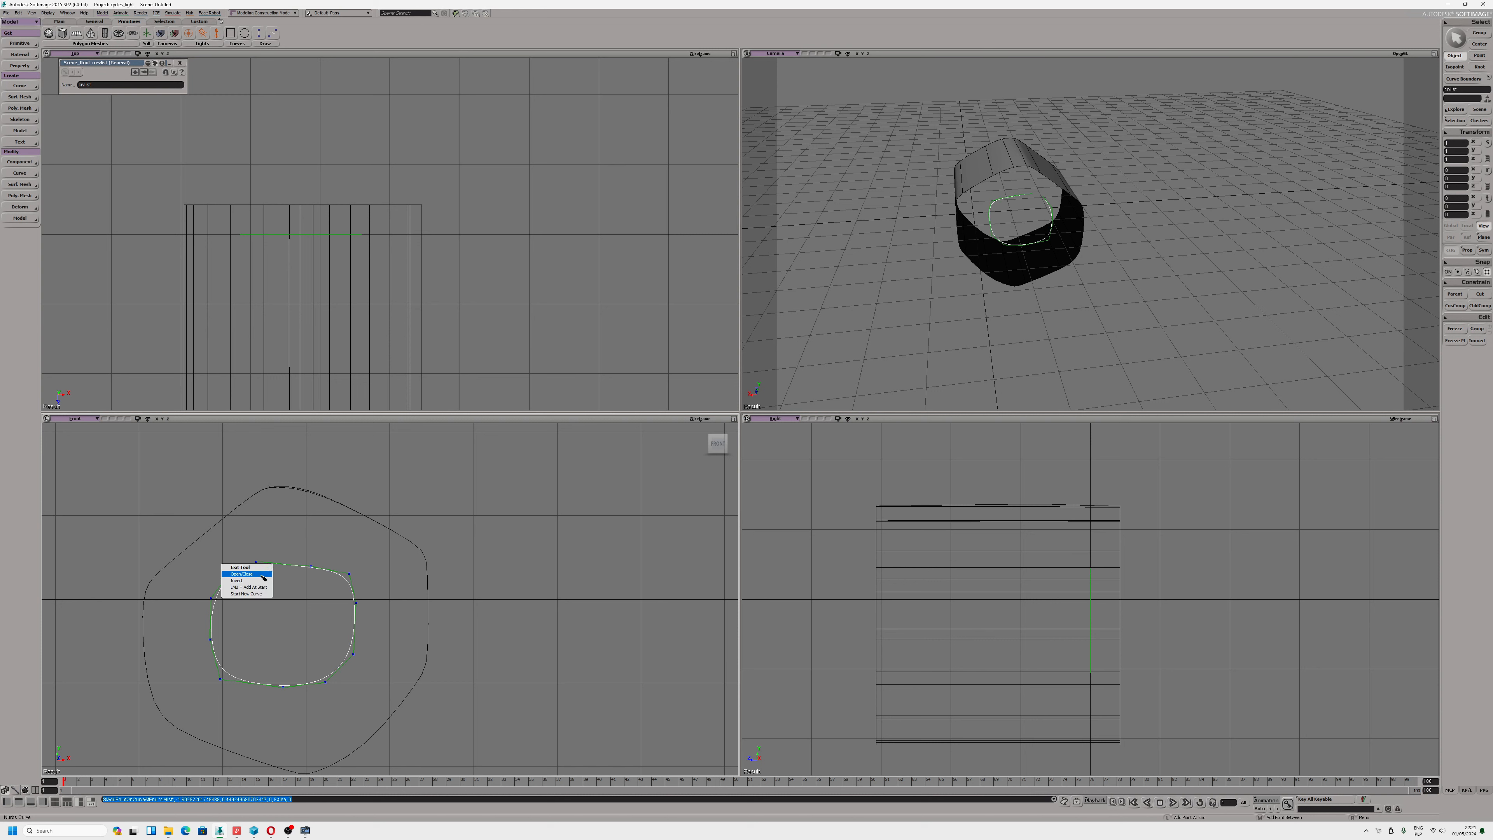
pyautogui.click(265, 575)
# Move the new closed curve along Z out in front of the surface's open end and maximize the Camera view
pyautogui.press('v')
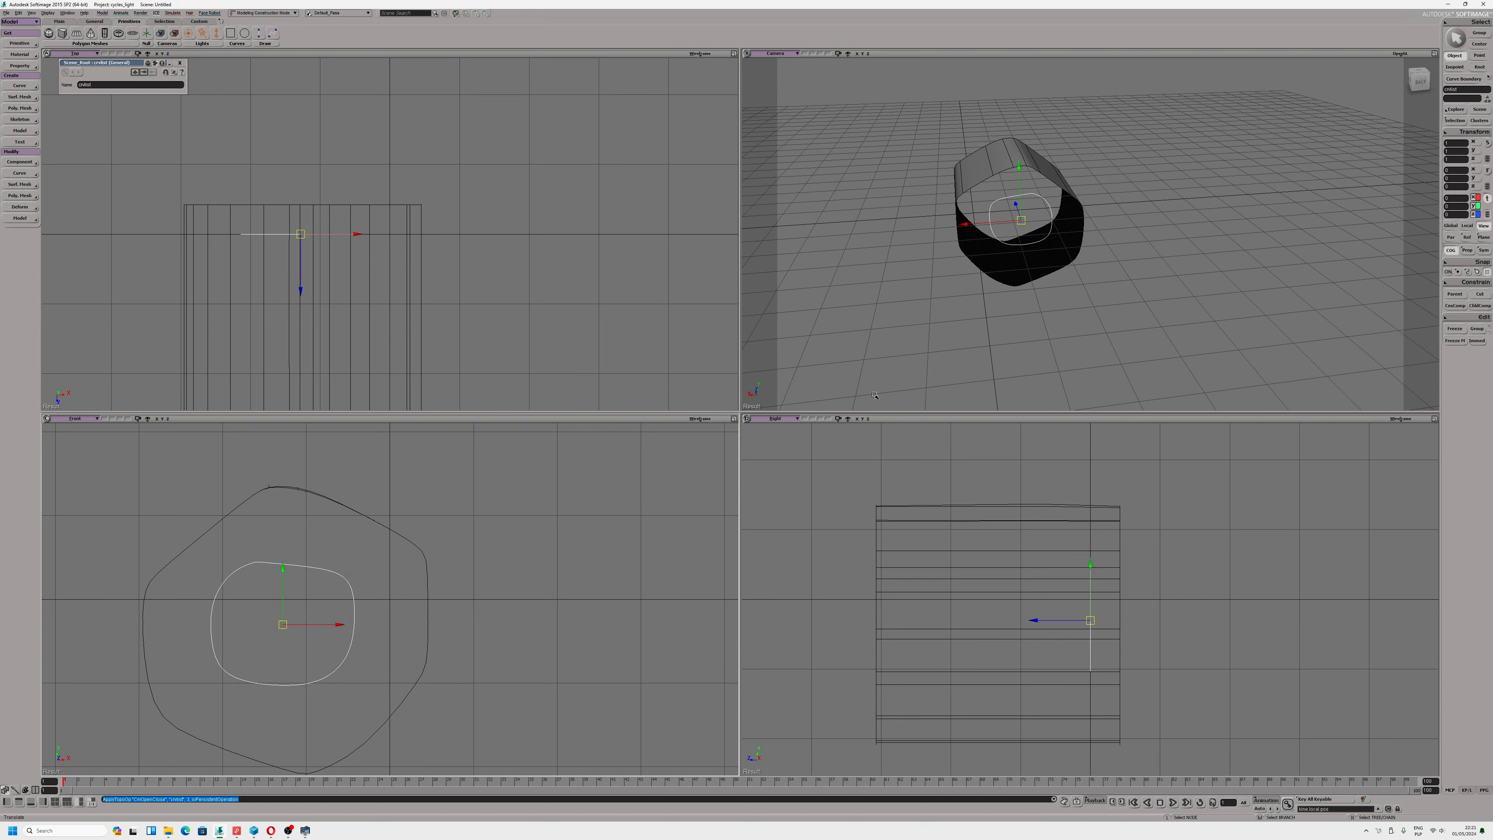
pyautogui.press('s')
pyautogui.moveTo(893, 235); pyautogui.dragTo(1046, 277)
pyautogui.click(1435, 54)
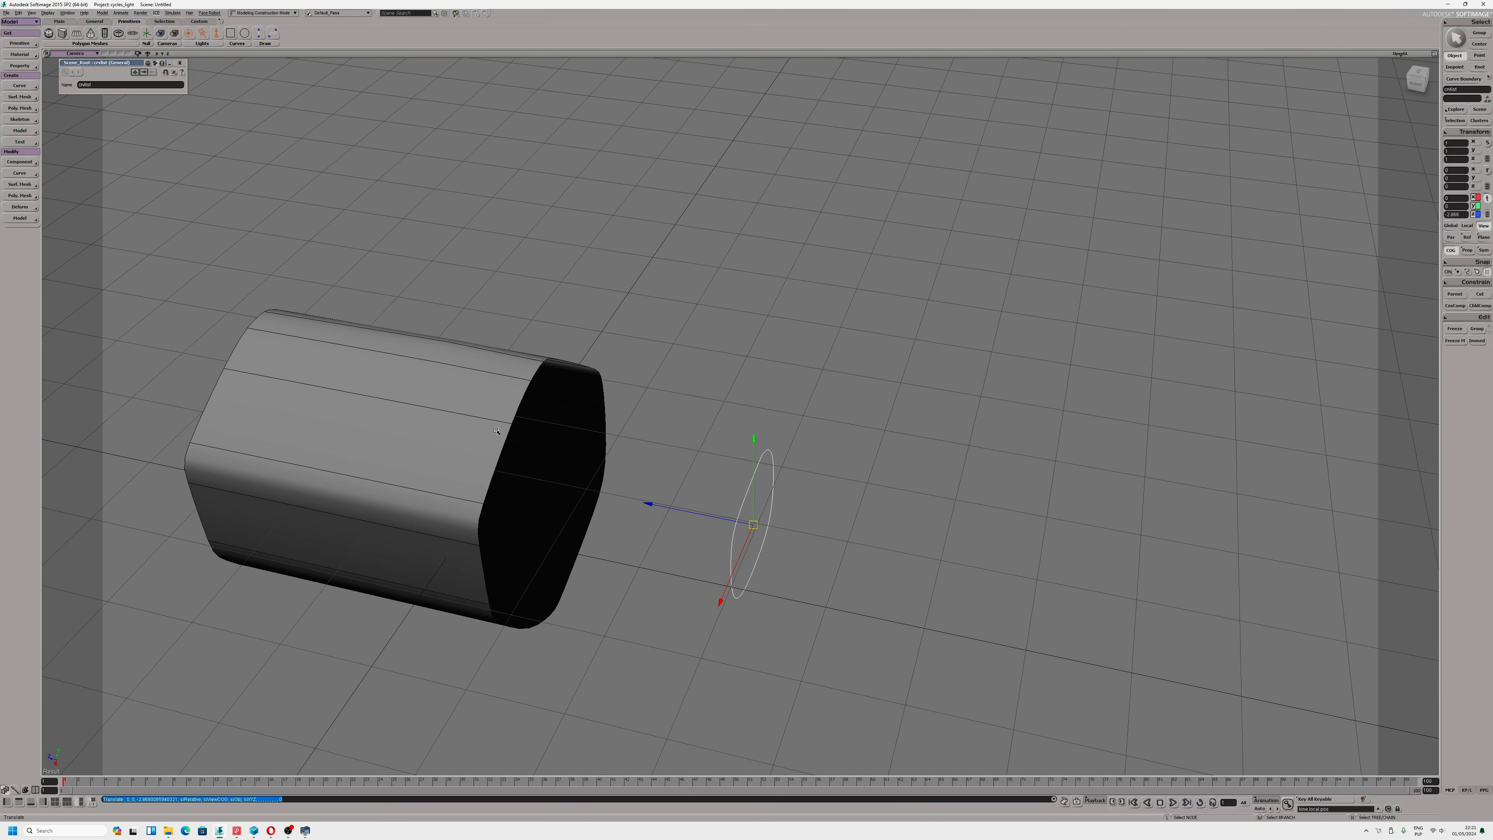
# Extend the surface's near open boundary to the new closed curve with Extend to Curve
pyautogui.click(416, 431)
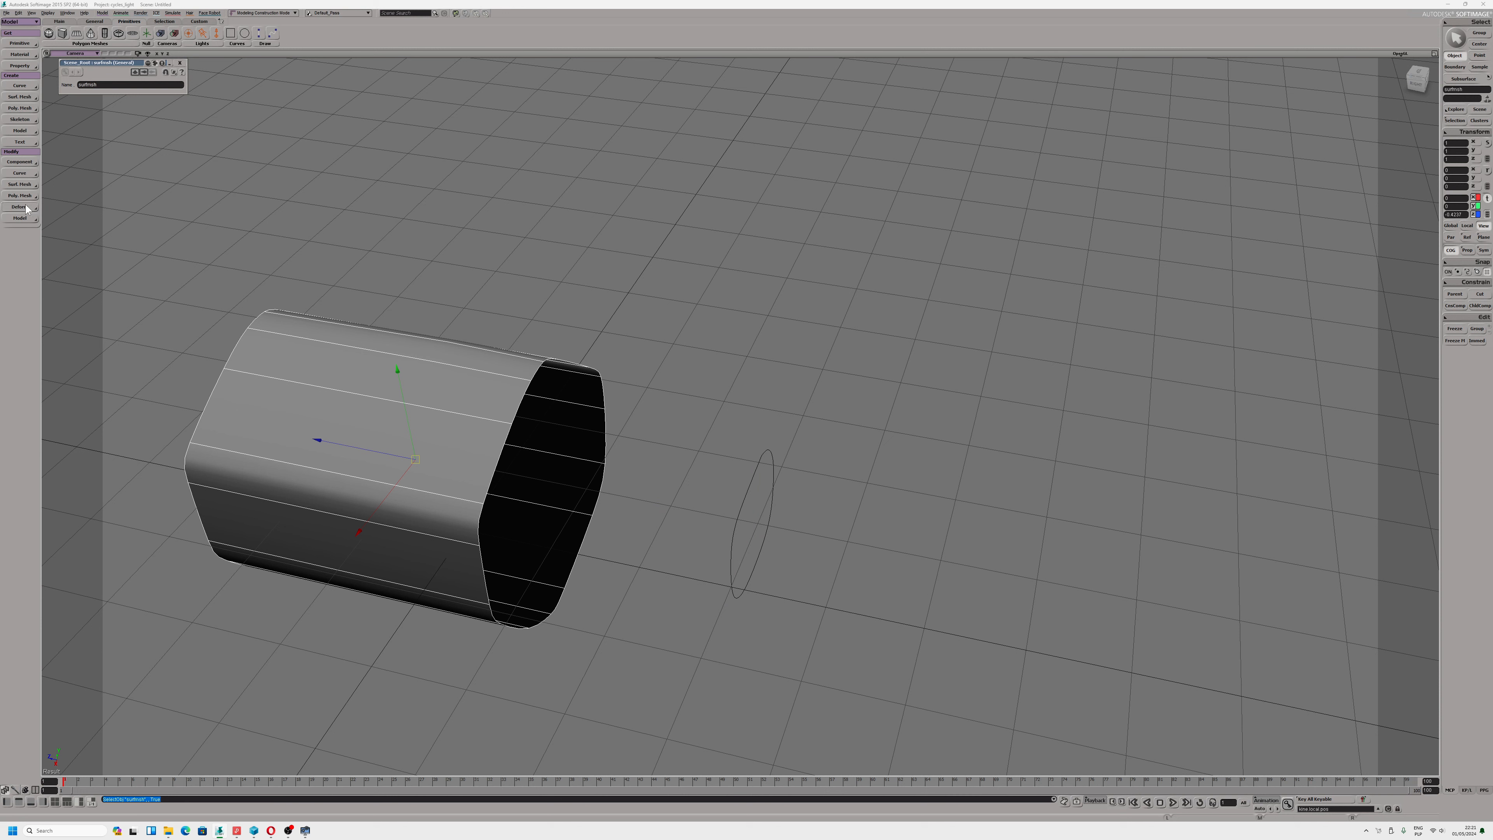
pyautogui.click(23, 185)
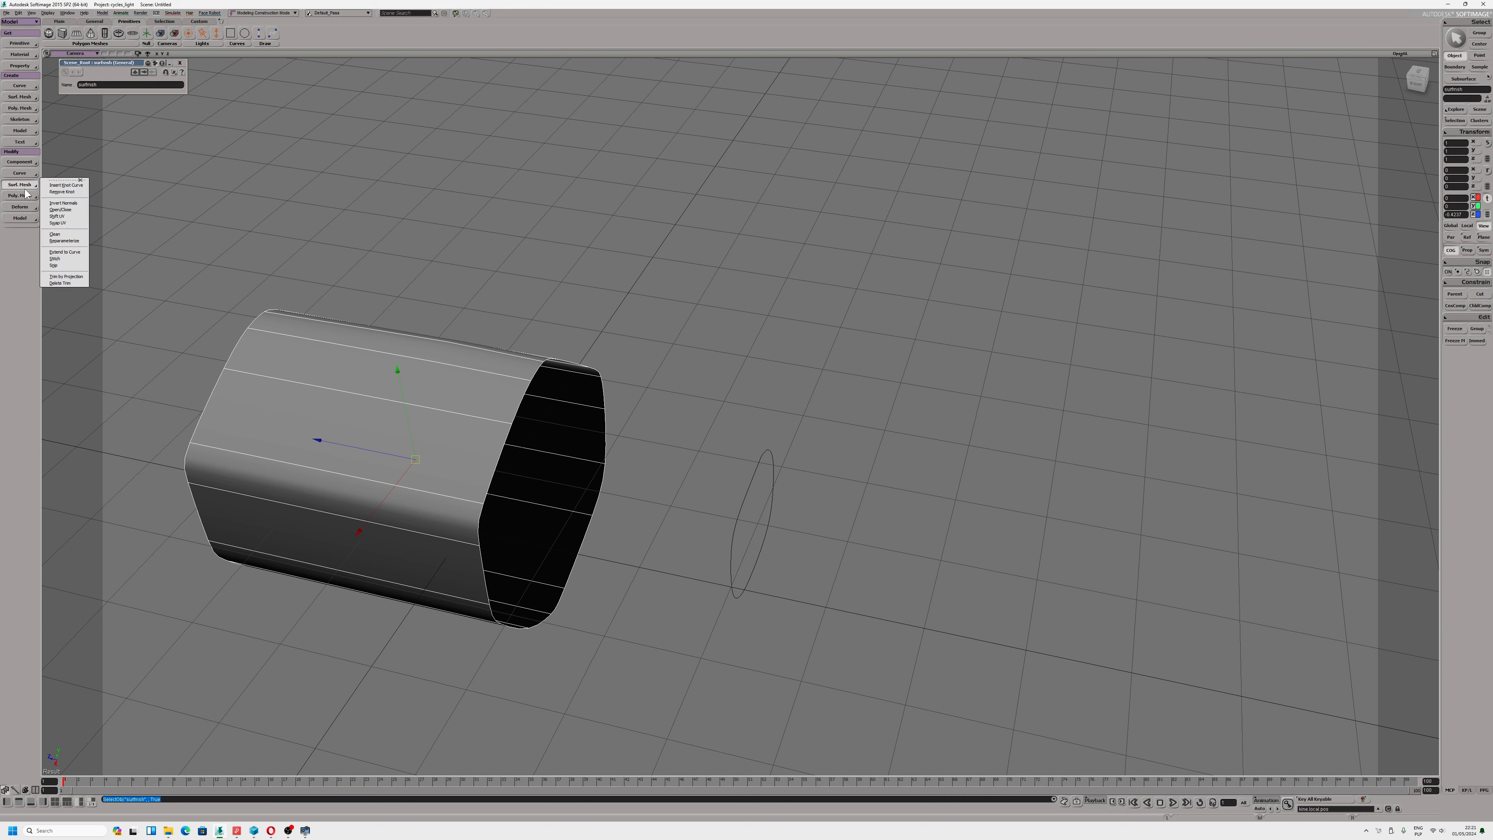
pyautogui.click(65, 252)
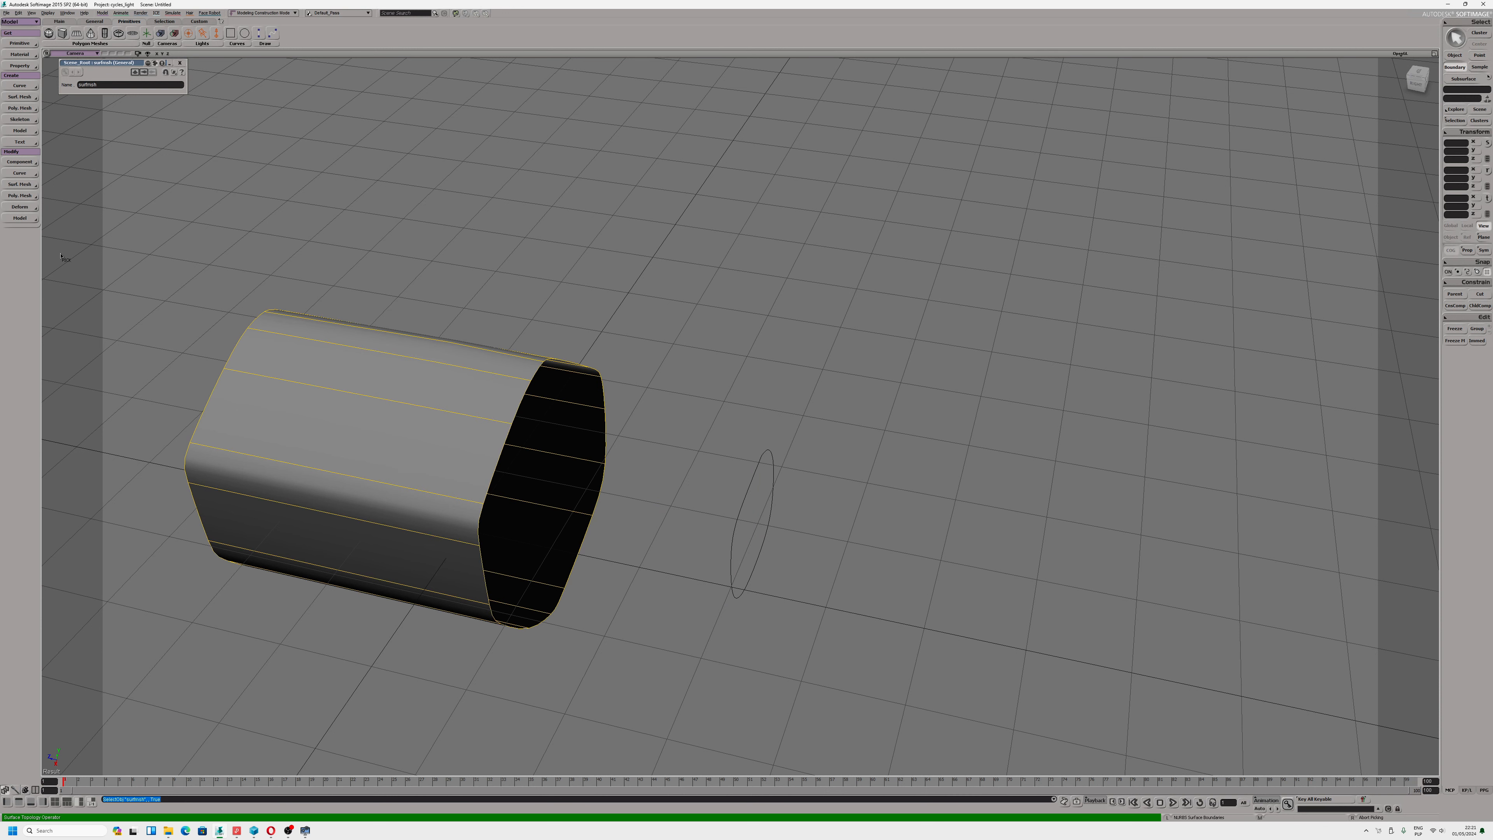
pyautogui.click(525, 412)
pyautogui.click(746, 506)
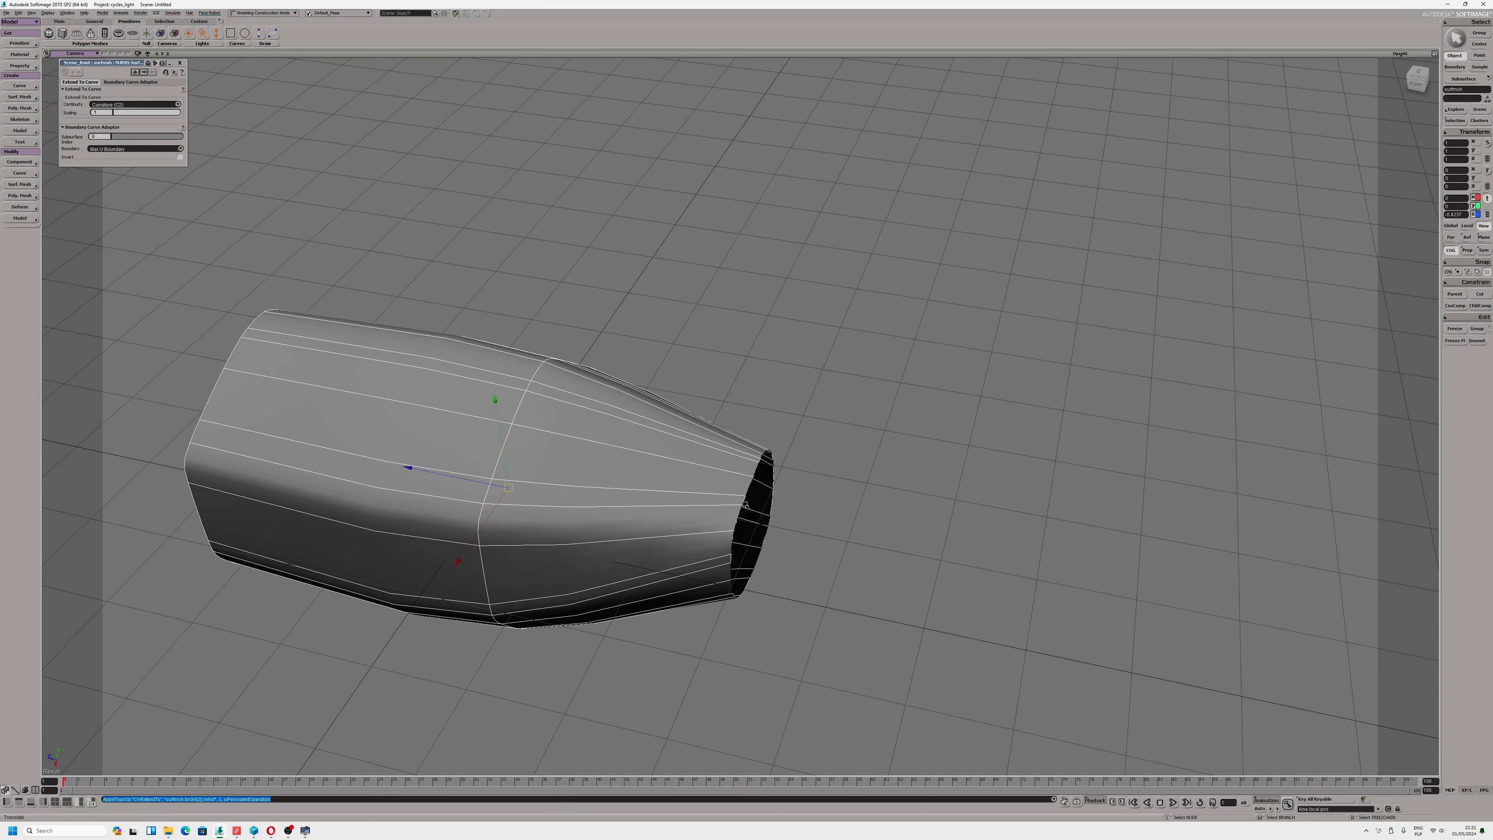
# Select the closed curve at the surface's narrow end, move it vertically and rotate it slightly about Z
pyautogui.moveTo(701, 536)
pyautogui.keyDown('alt'); pyautogui.mouseDown()
pyautogui.moveTo(643, 495)
pyautogui.moveTo(674, 491)
pyautogui.moveTo(678, 523)
pyautogui.mouseUp(); pyautogui.keyUp('alt')
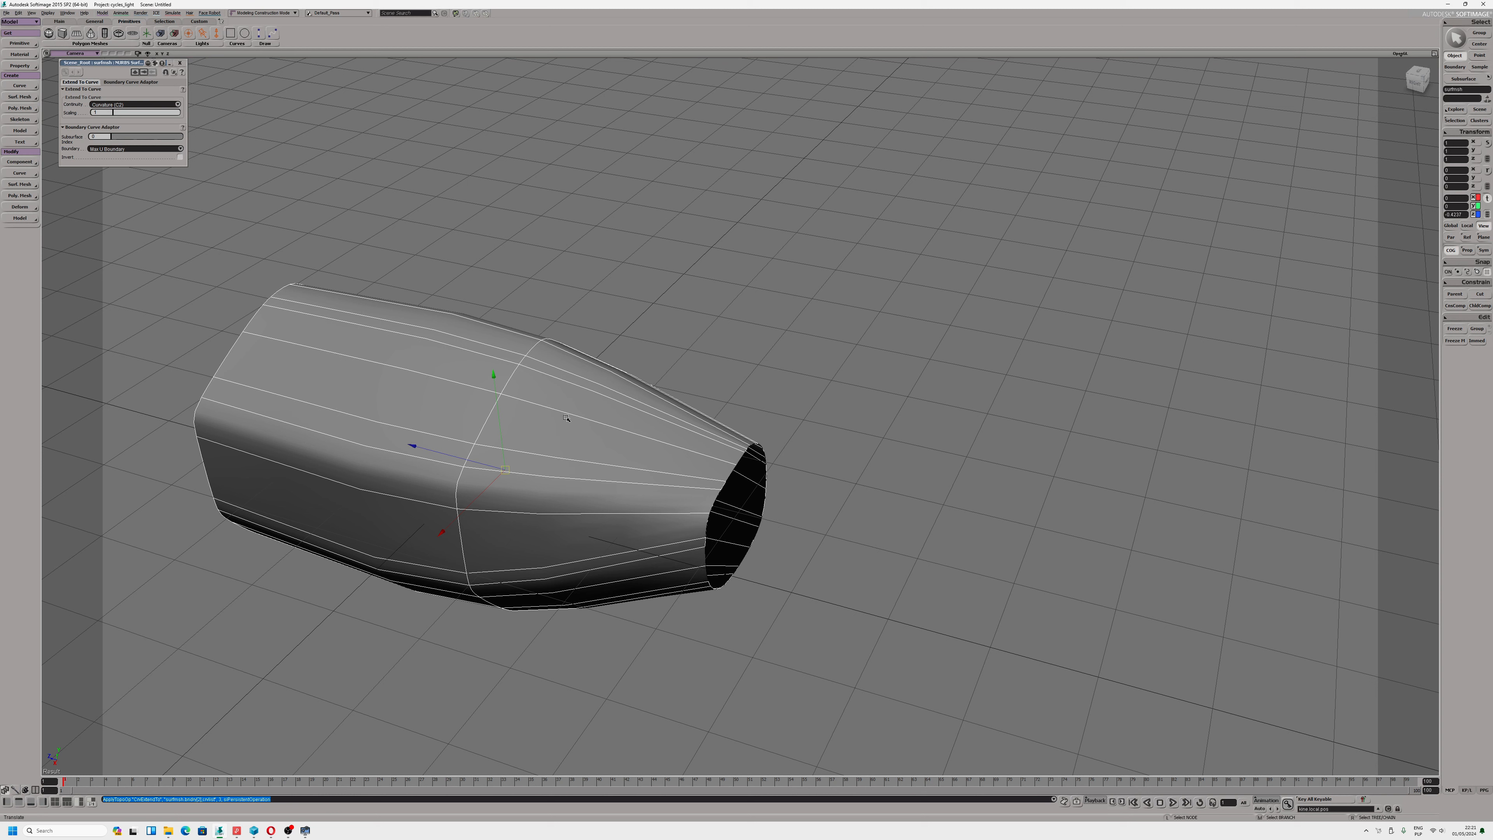
pyautogui.click(639, 421)
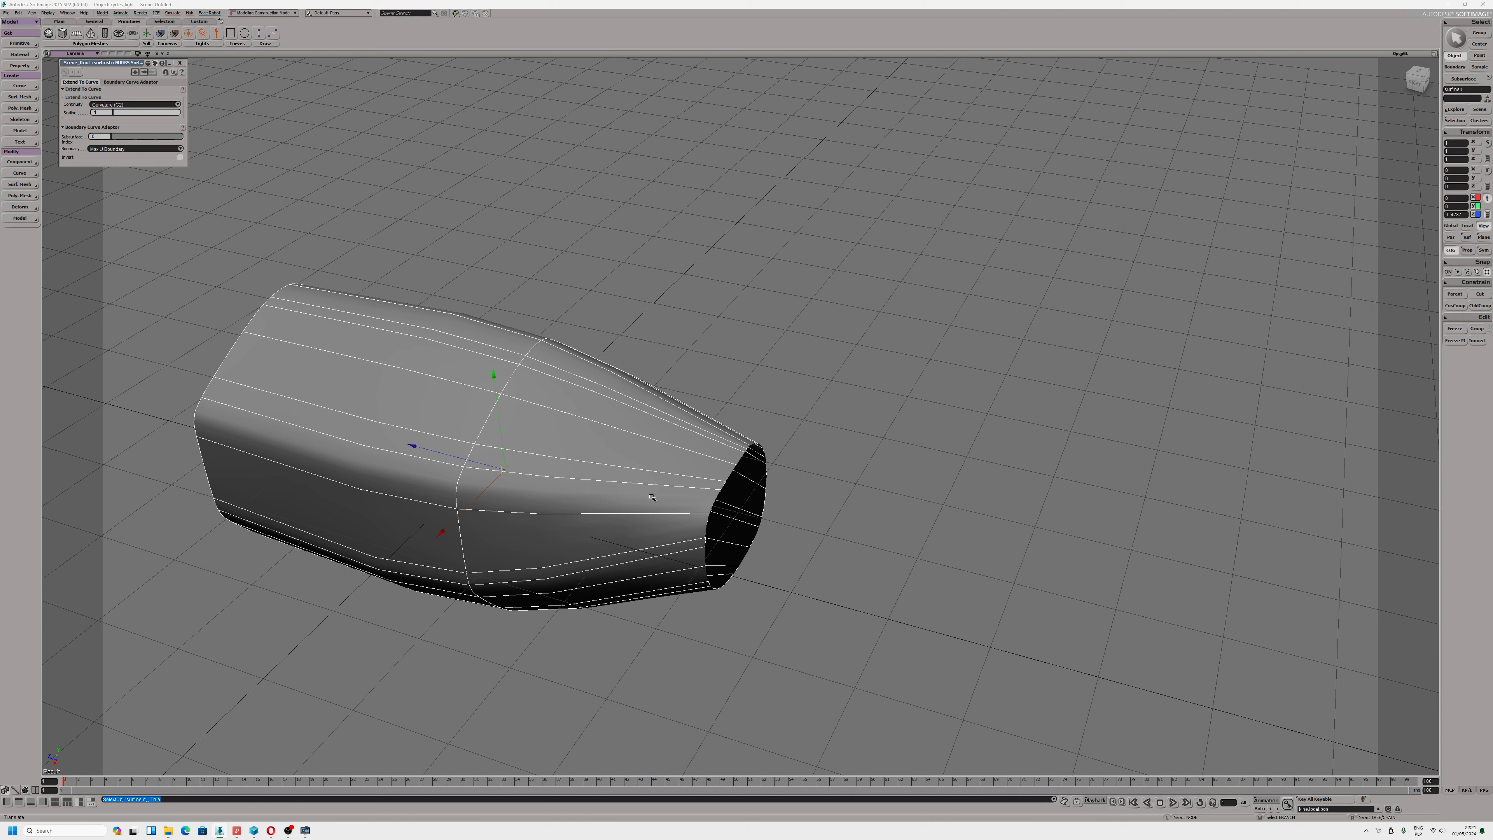
pyautogui.click(727, 487)
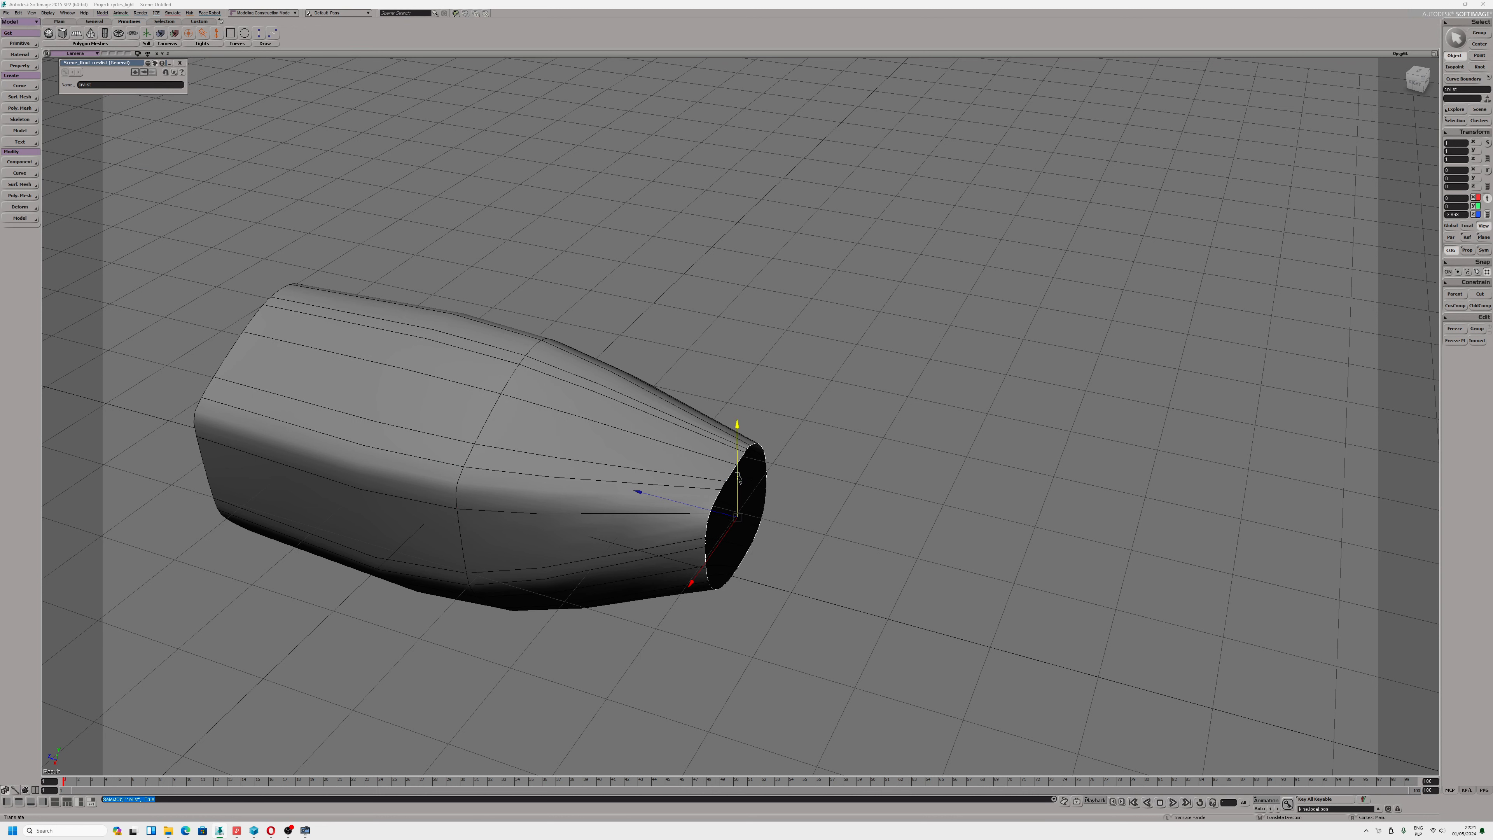
pyautogui.moveTo(739, 475); pyautogui.dragTo(688, 519)
pyautogui.press('s')
pyautogui.moveTo(617, 584); pyautogui.dragTo(584, 556)
pyautogui.press('c')
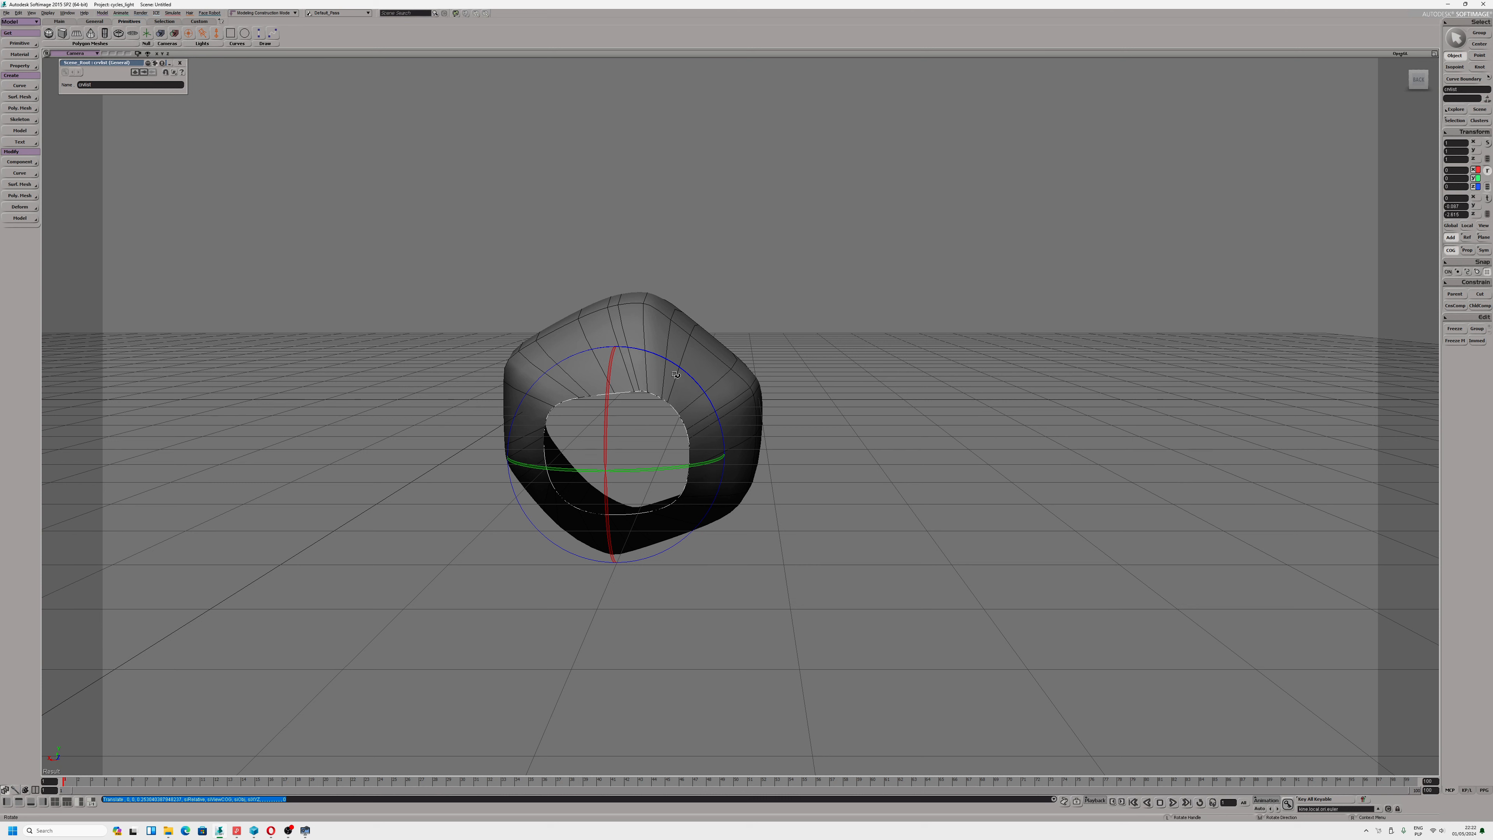
pyautogui.moveTo(676, 374); pyautogui.dragTo(689, 378)
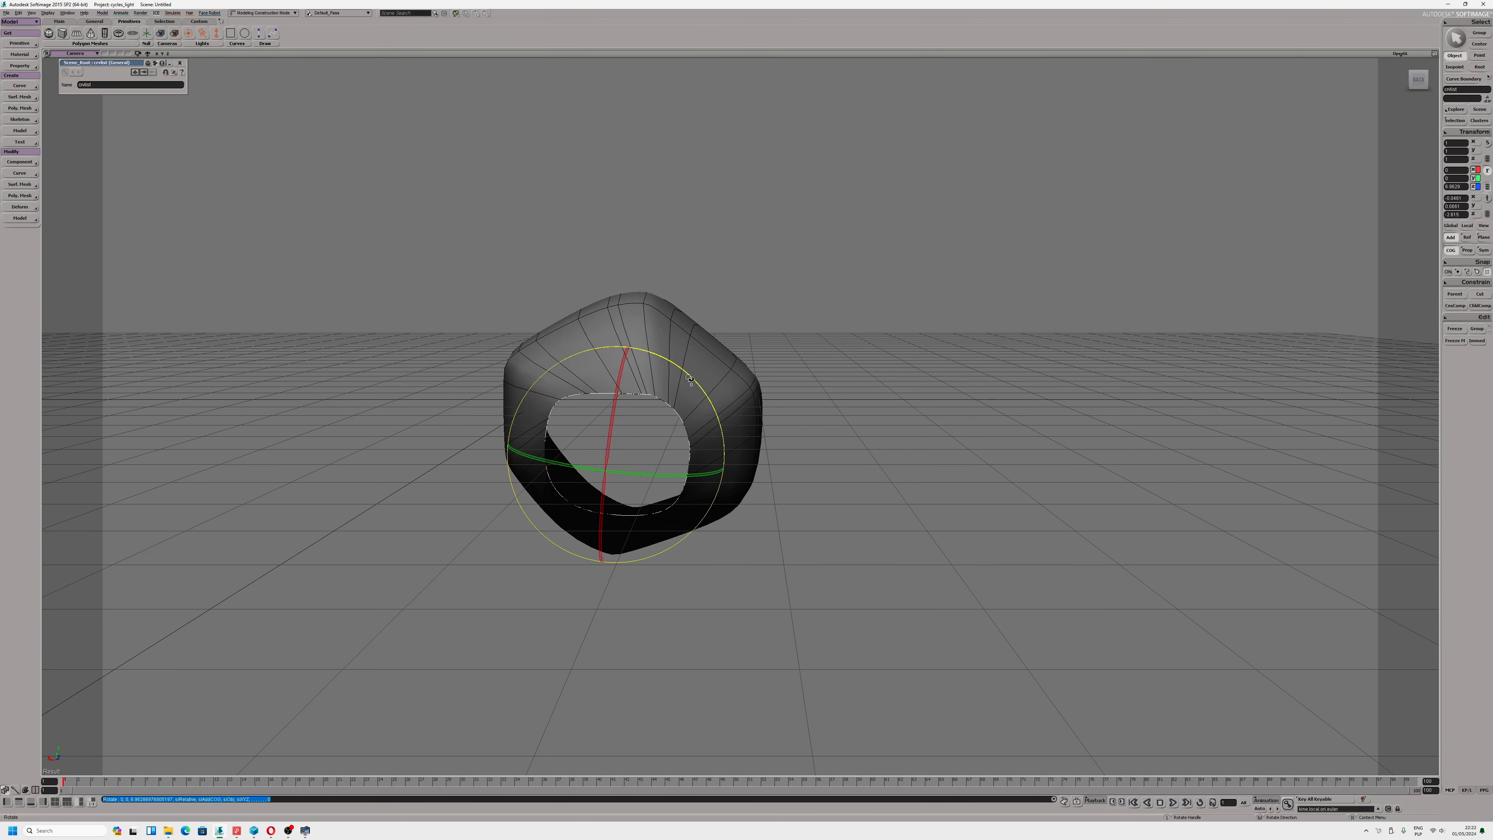
# Shift the end curve again and rotate it further about Z to twist the surface's opening
pyautogui.press('v')
pyautogui.moveTo(517, 442); pyautogui.dragTo(569, 451)
pyautogui.moveTo(569, 451); pyautogui.dragTo(594, 494, button='right')
pyautogui.press('c')
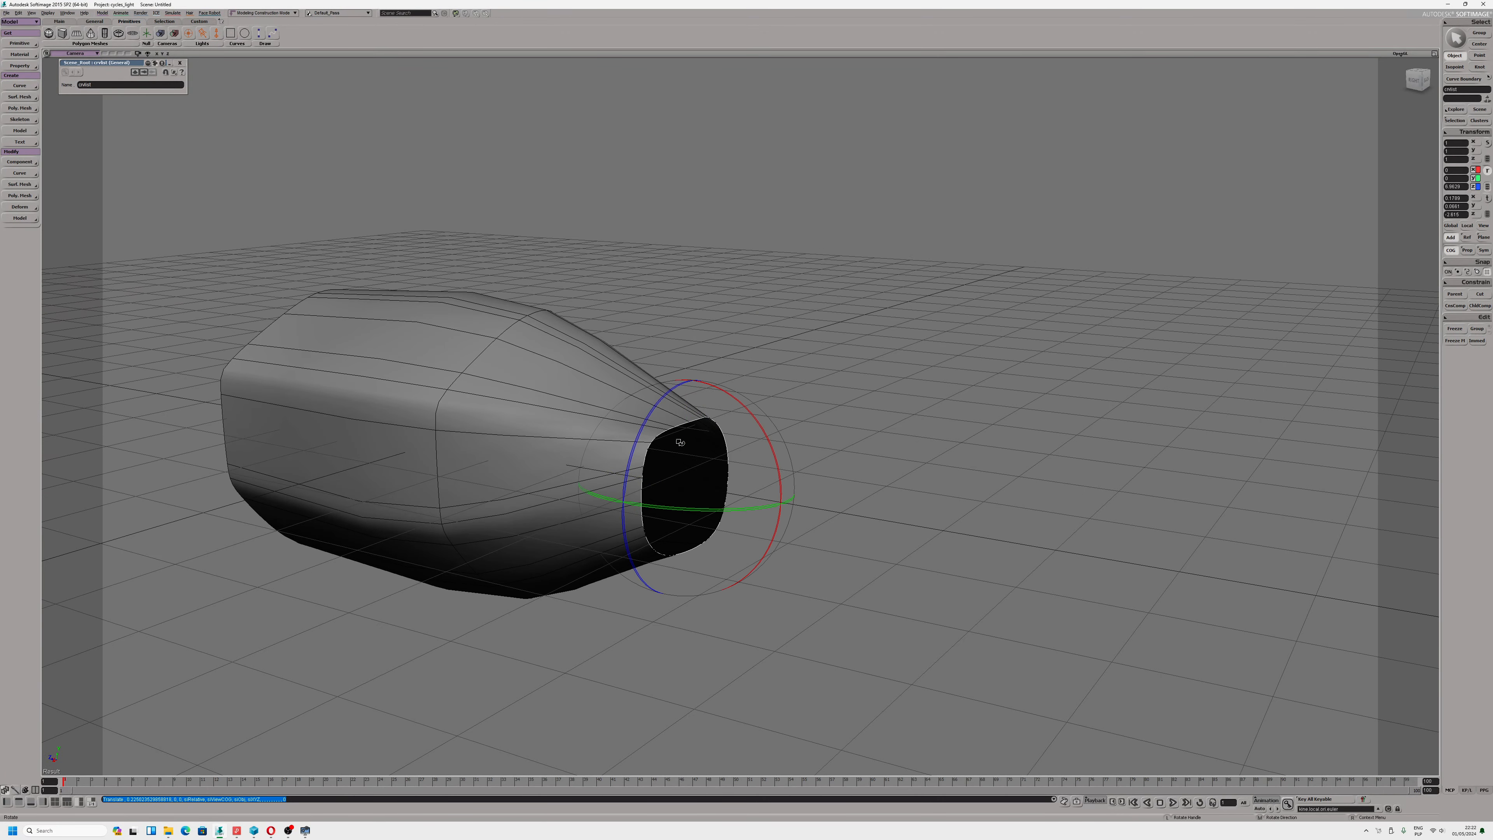
pyautogui.moveTo(680, 442); pyautogui.dragTo(479, 409)
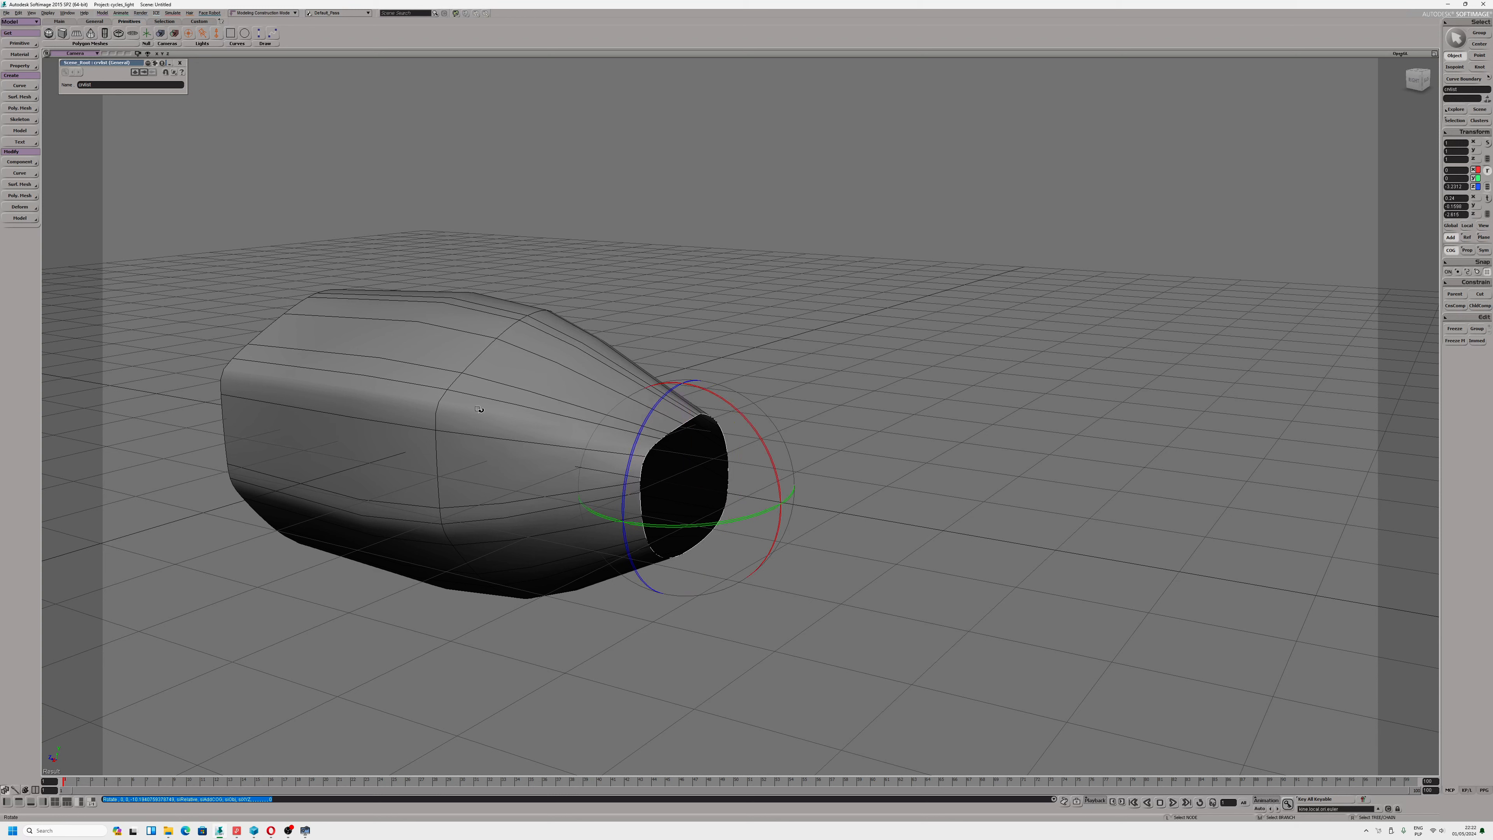
# Select the end curve together with the surface and freeze their modeling history
pyautogui.click(680, 421)
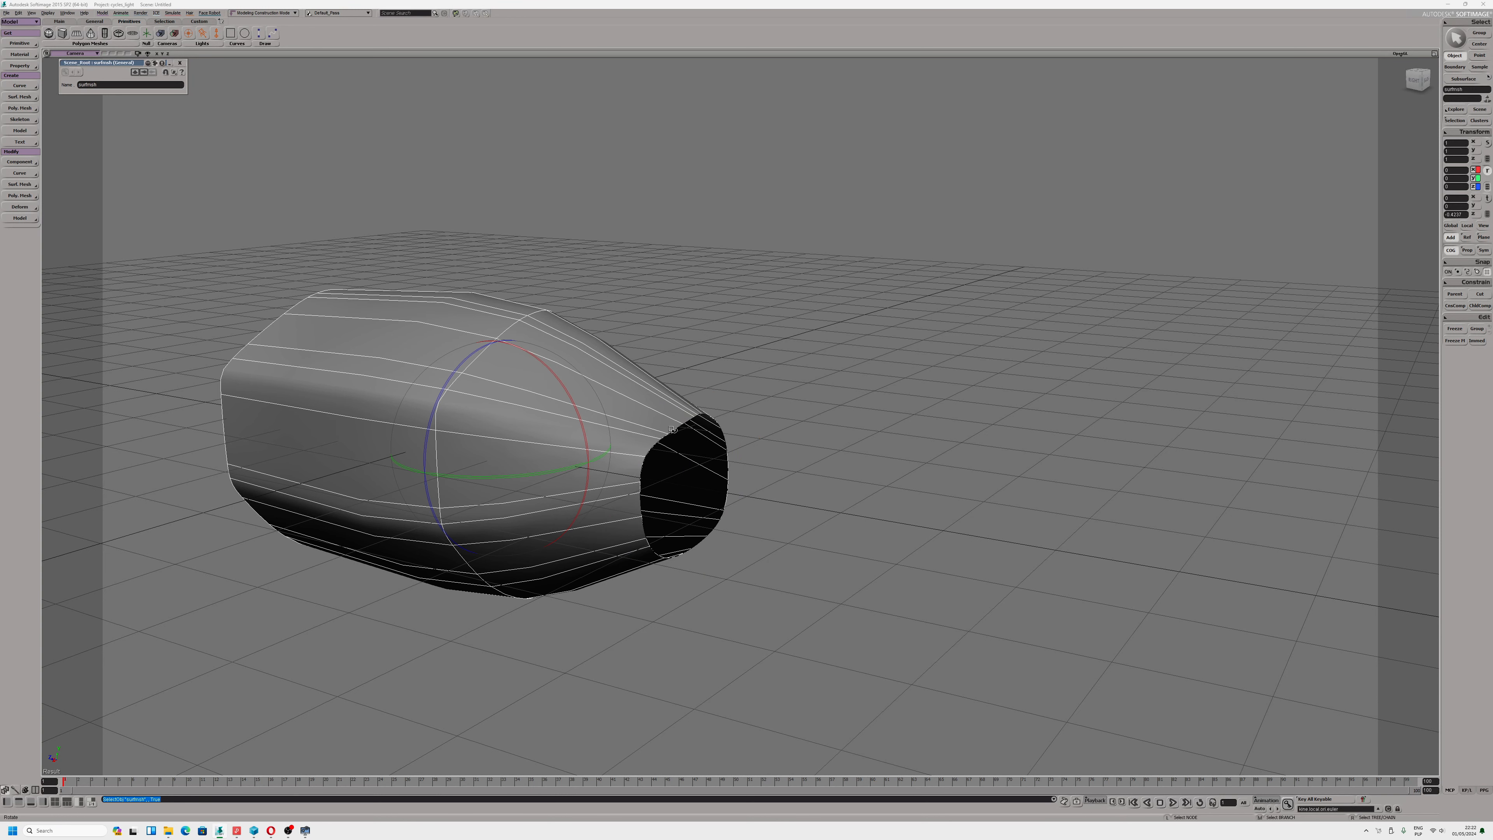
pyautogui.click(679, 433)
pyautogui.click(565, 375)
pyautogui.keyDown('alt'); pyautogui.moveTo(626, 382); pyautogui.dragTo(726, 413); pyautogui.keyUp('alt')
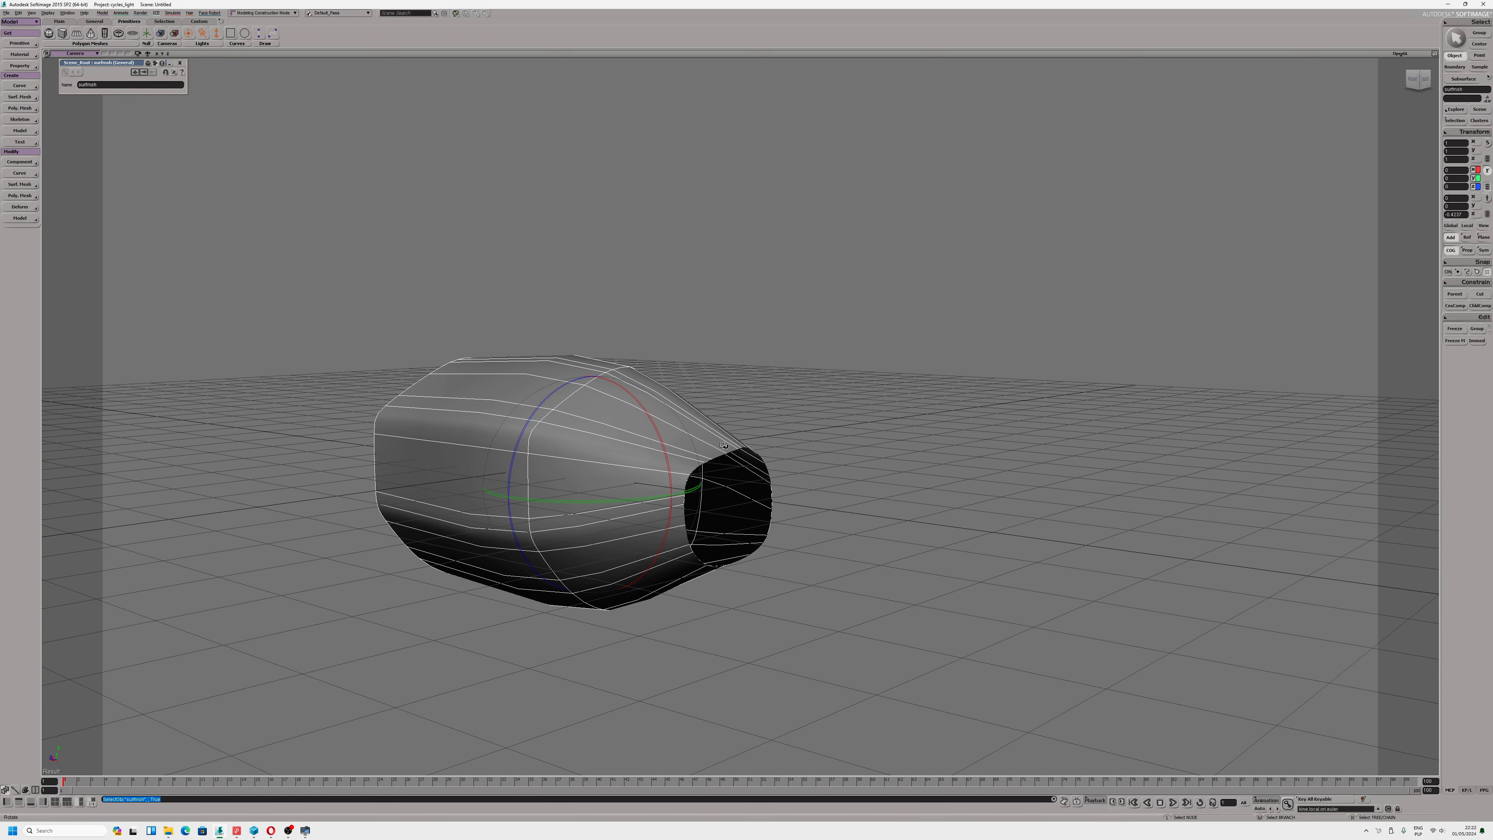
pyautogui.scroll(5, 723, 445)
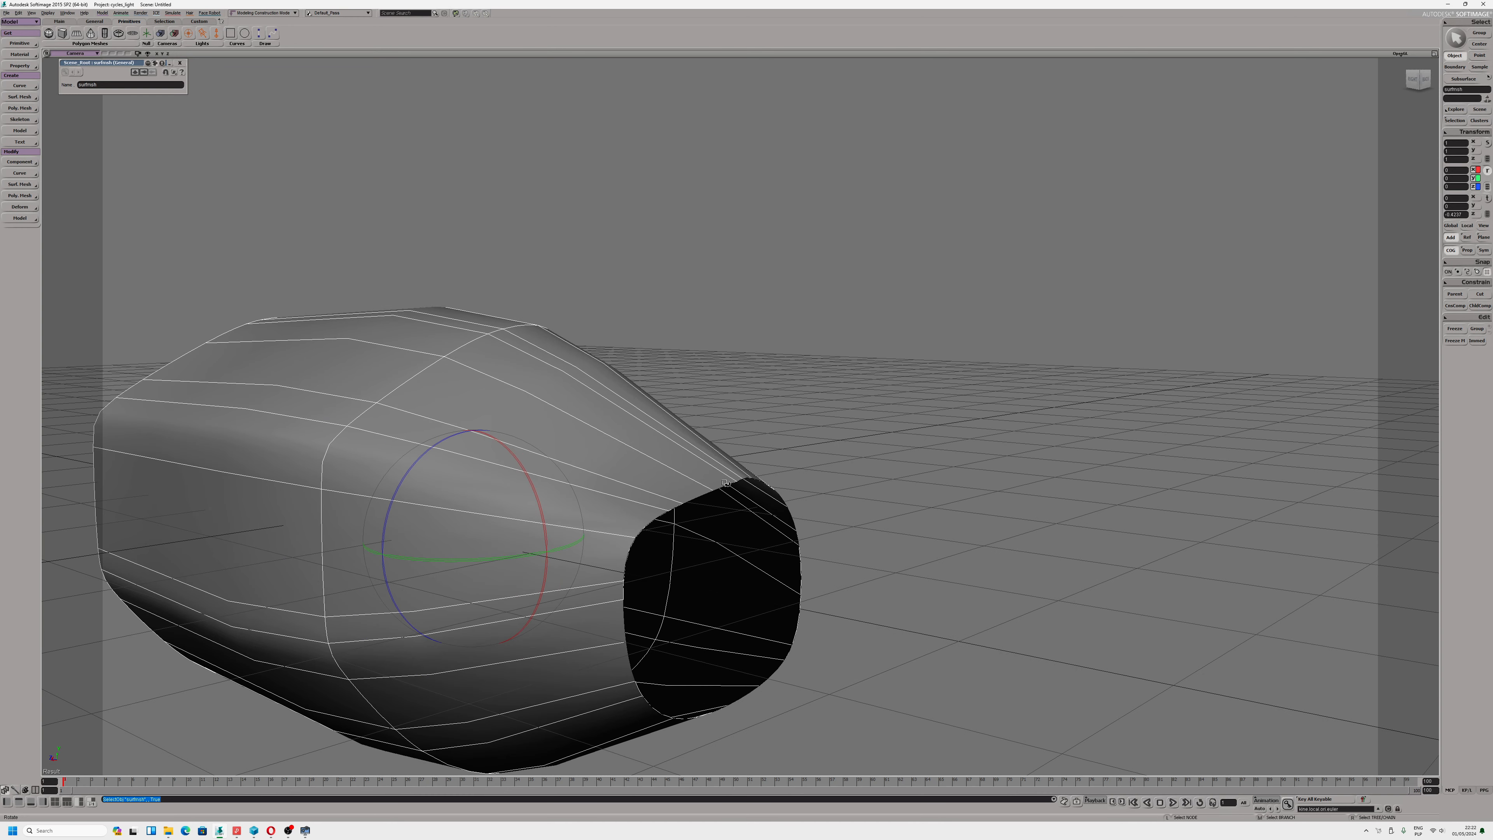
pyautogui.click(718, 492)
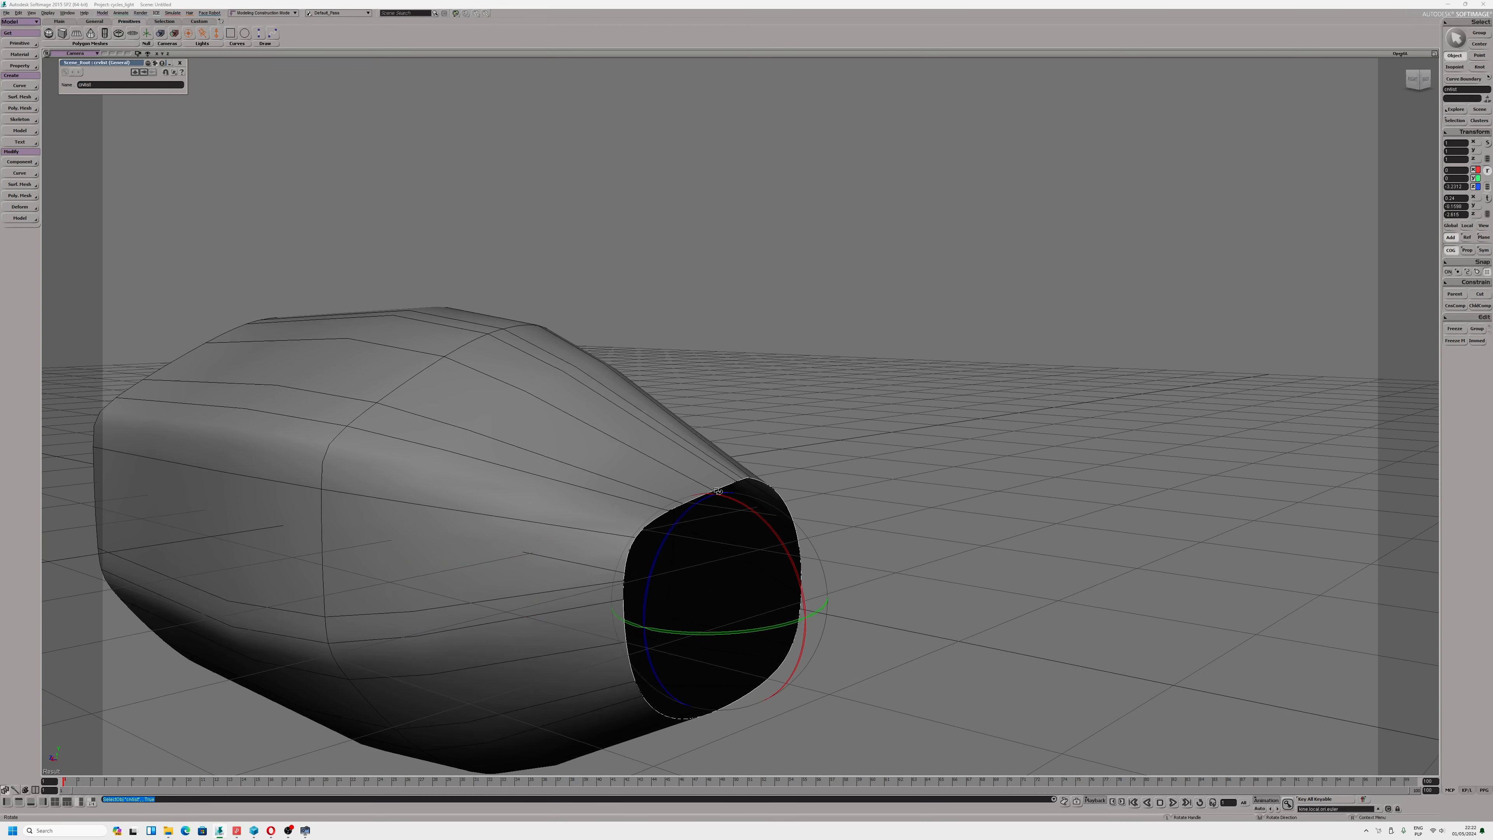
pyautogui.keyDown('shift'); pyautogui.click(574, 434); pyautogui.keyUp('shift')
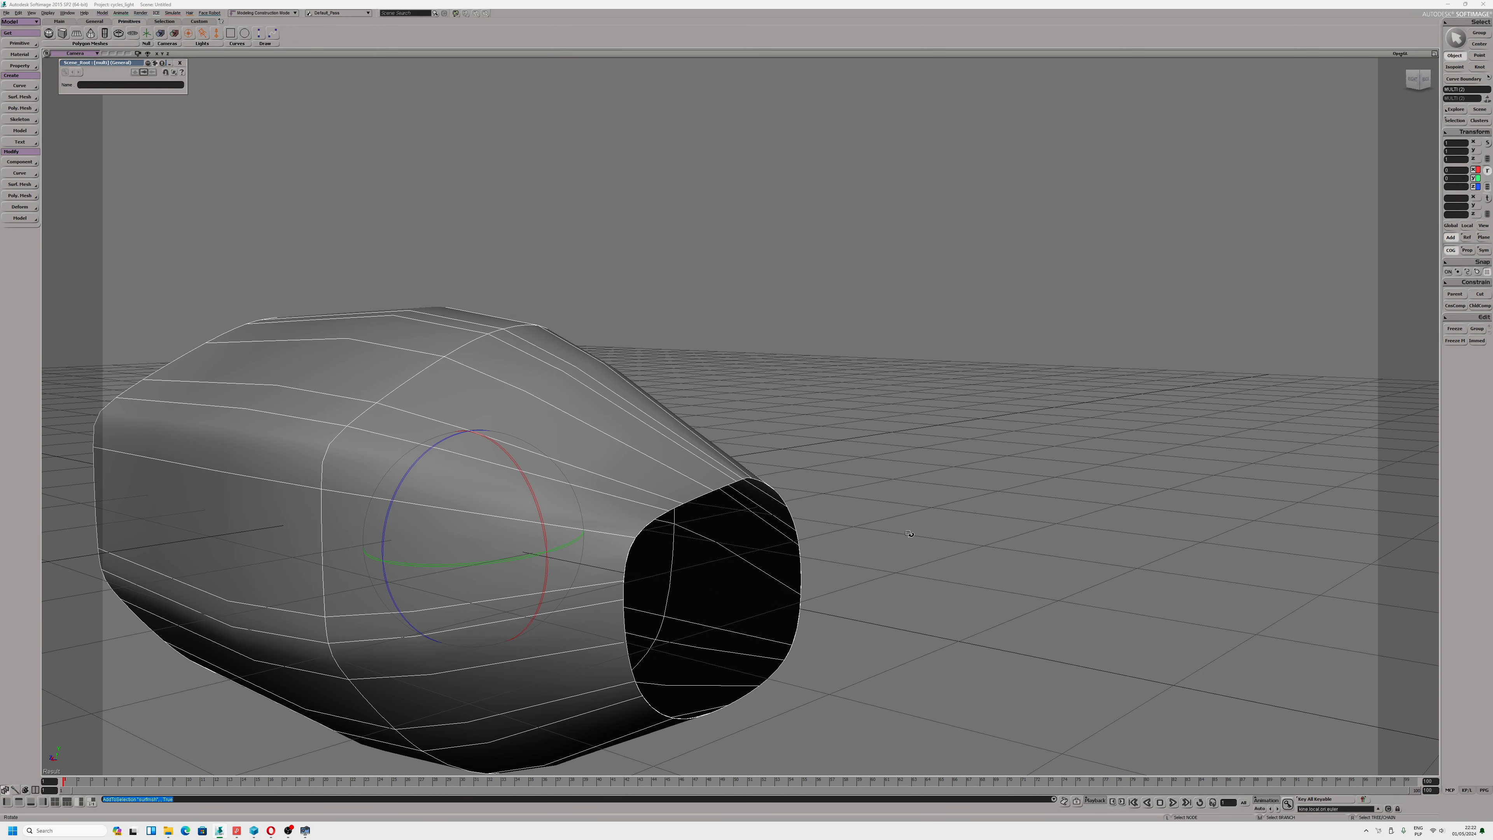
pyautogui.click(1456, 341)
pyautogui.press('v')
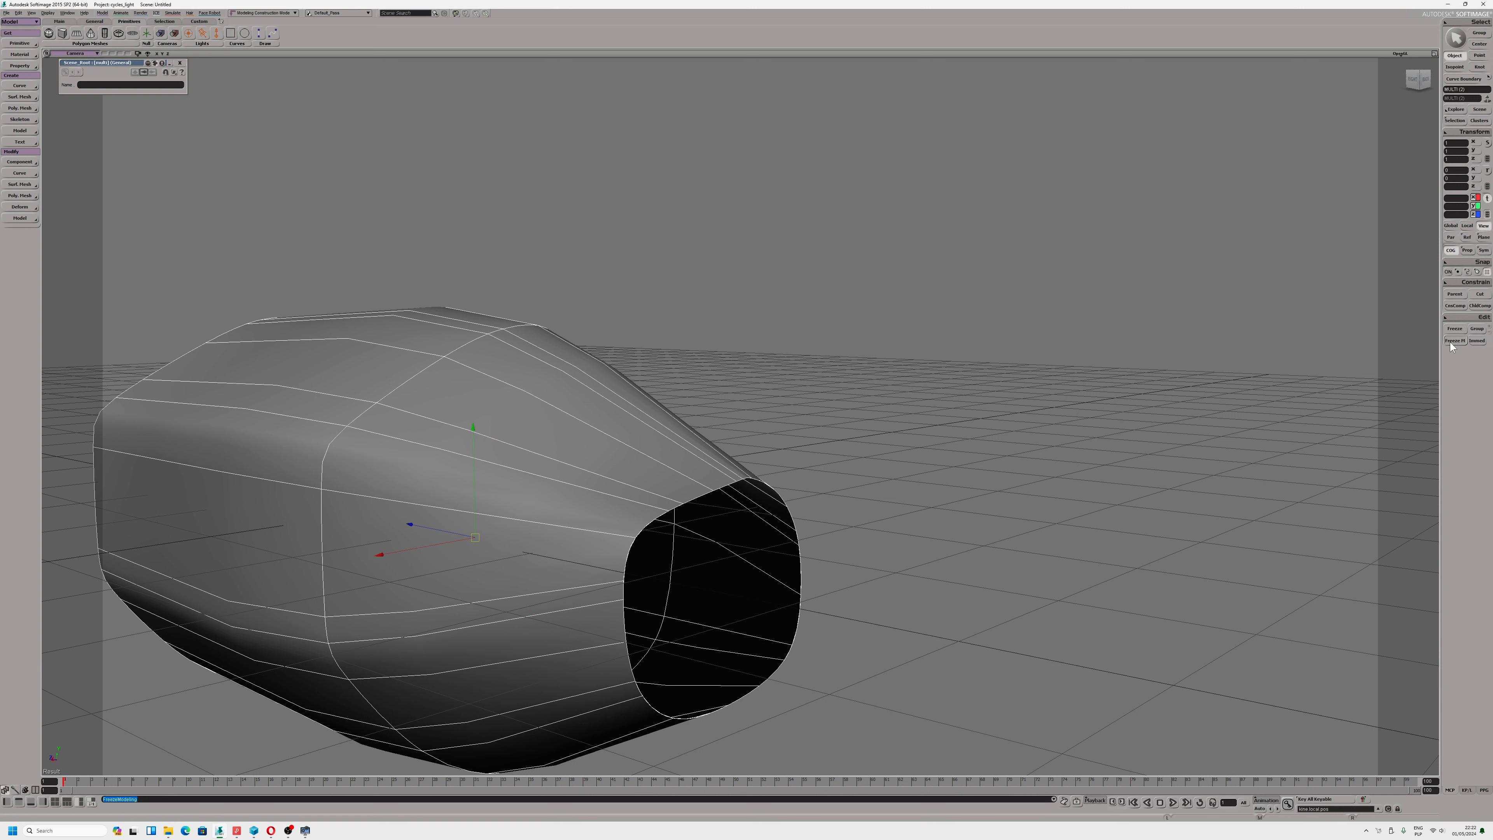
# Move the closed curve along Z away from the surface's open end
pyautogui.click(703, 498)
pyautogui.scroll(-4, 730, 528)
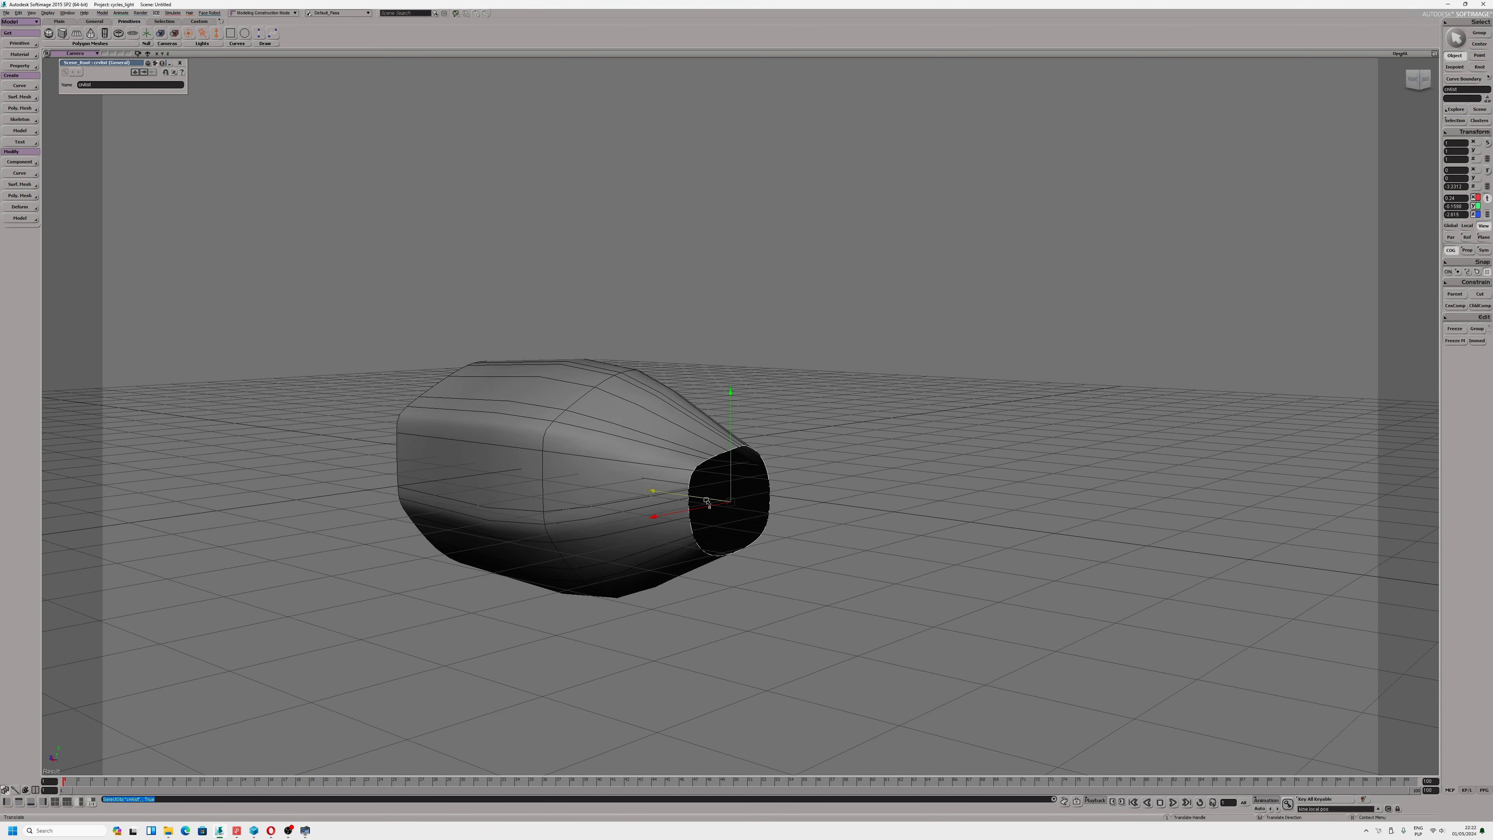
pyautogui.moveTo(703, 499); pyautogui.dragTo(844, 547)
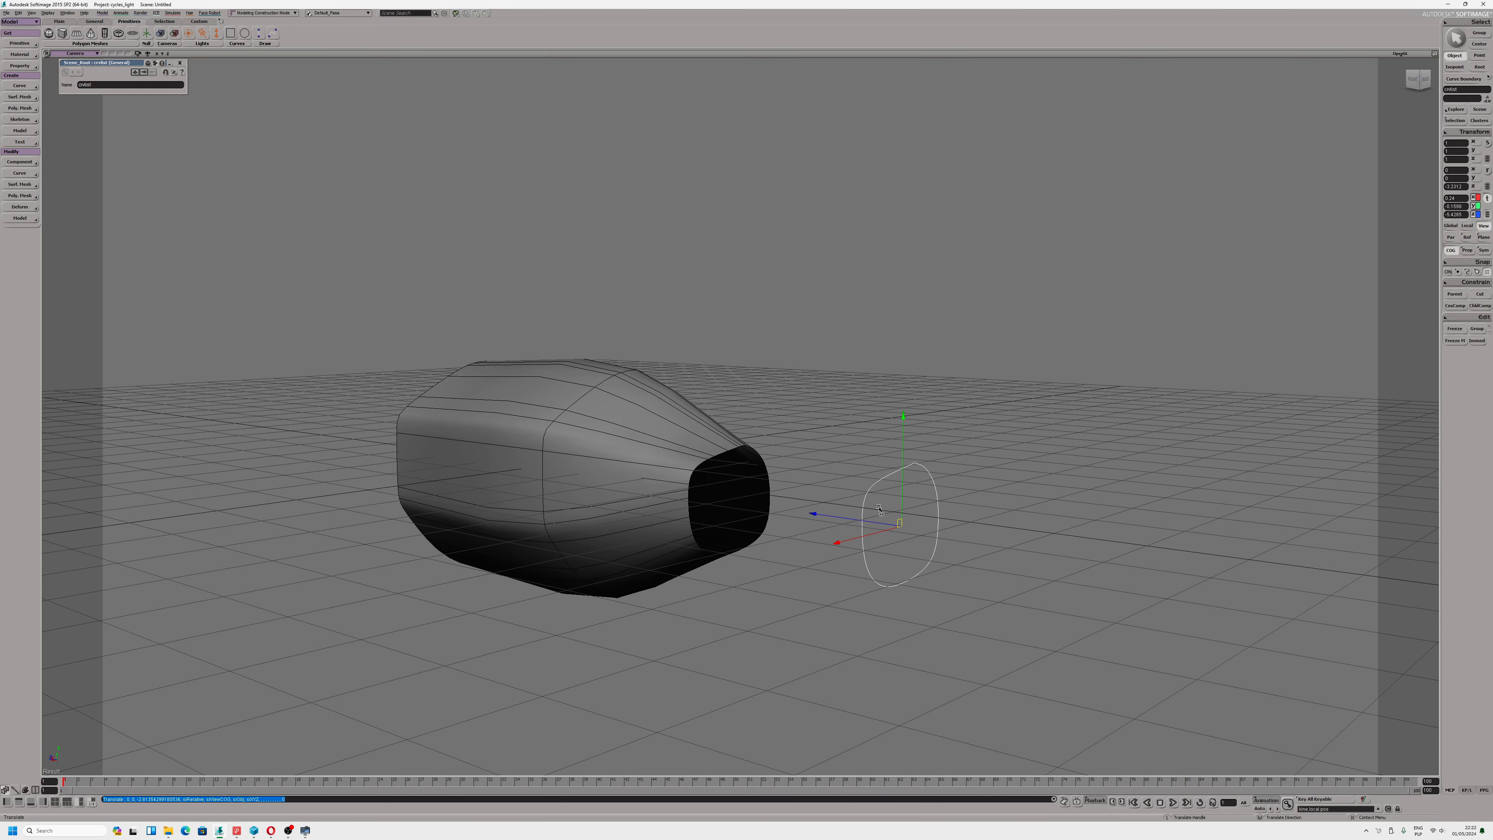
# Start manipulating the curve and enable LMB Binds Broken Tangents and Translate Manipulator on one of its upper knots
pyautogui.moveTo(882, 523); pyautogui.dragTo(836, 518, button='right')
pyautogui.press('m')
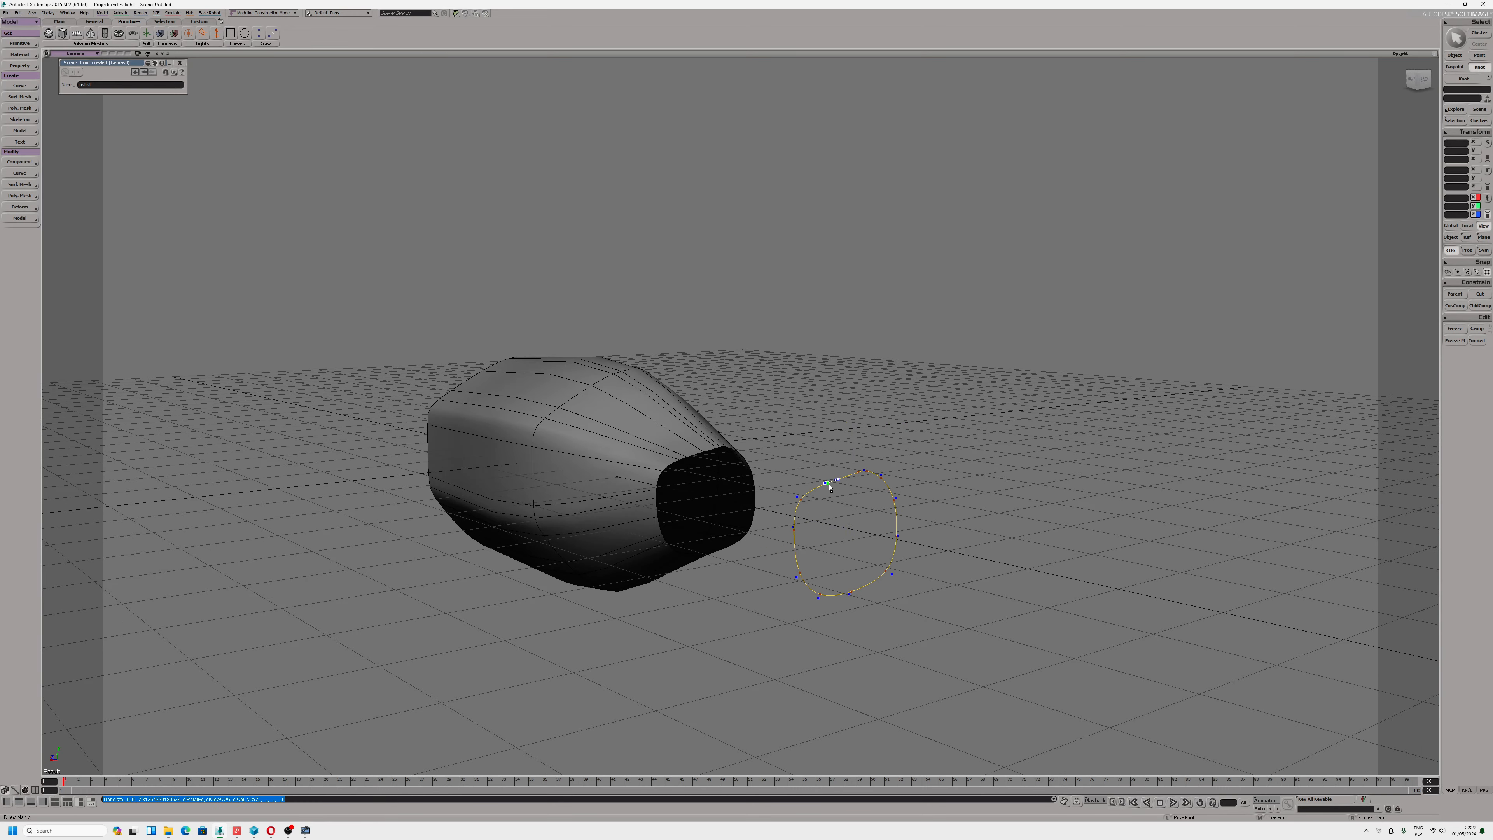
pyautogui.scroll(3, 831, 488)
pyautogui.moveTo(994, 559); pyautogui.dragTo(951, 564, button='right')
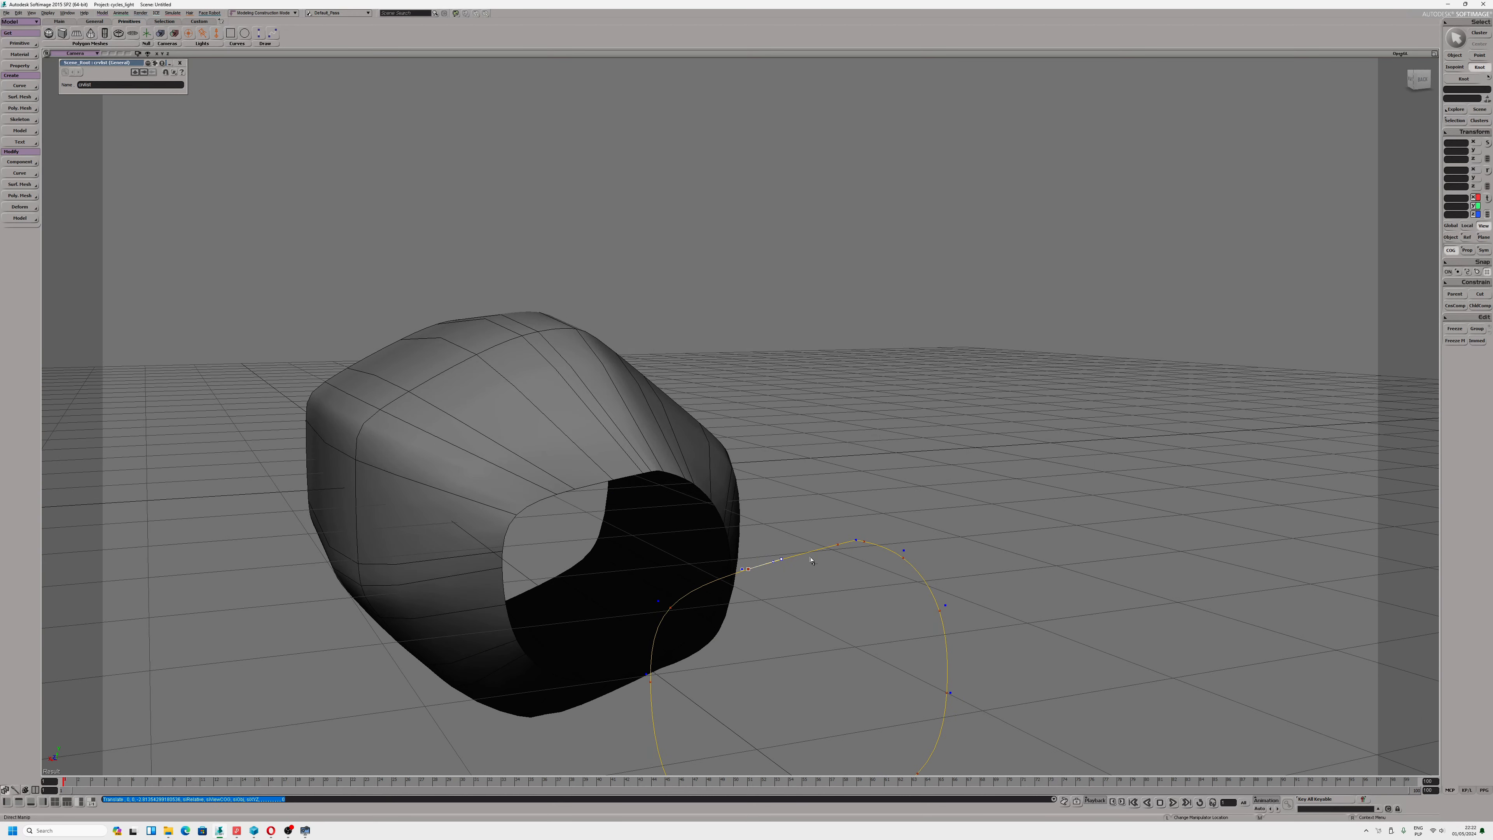
pyautogui.rightClick(838, 545)
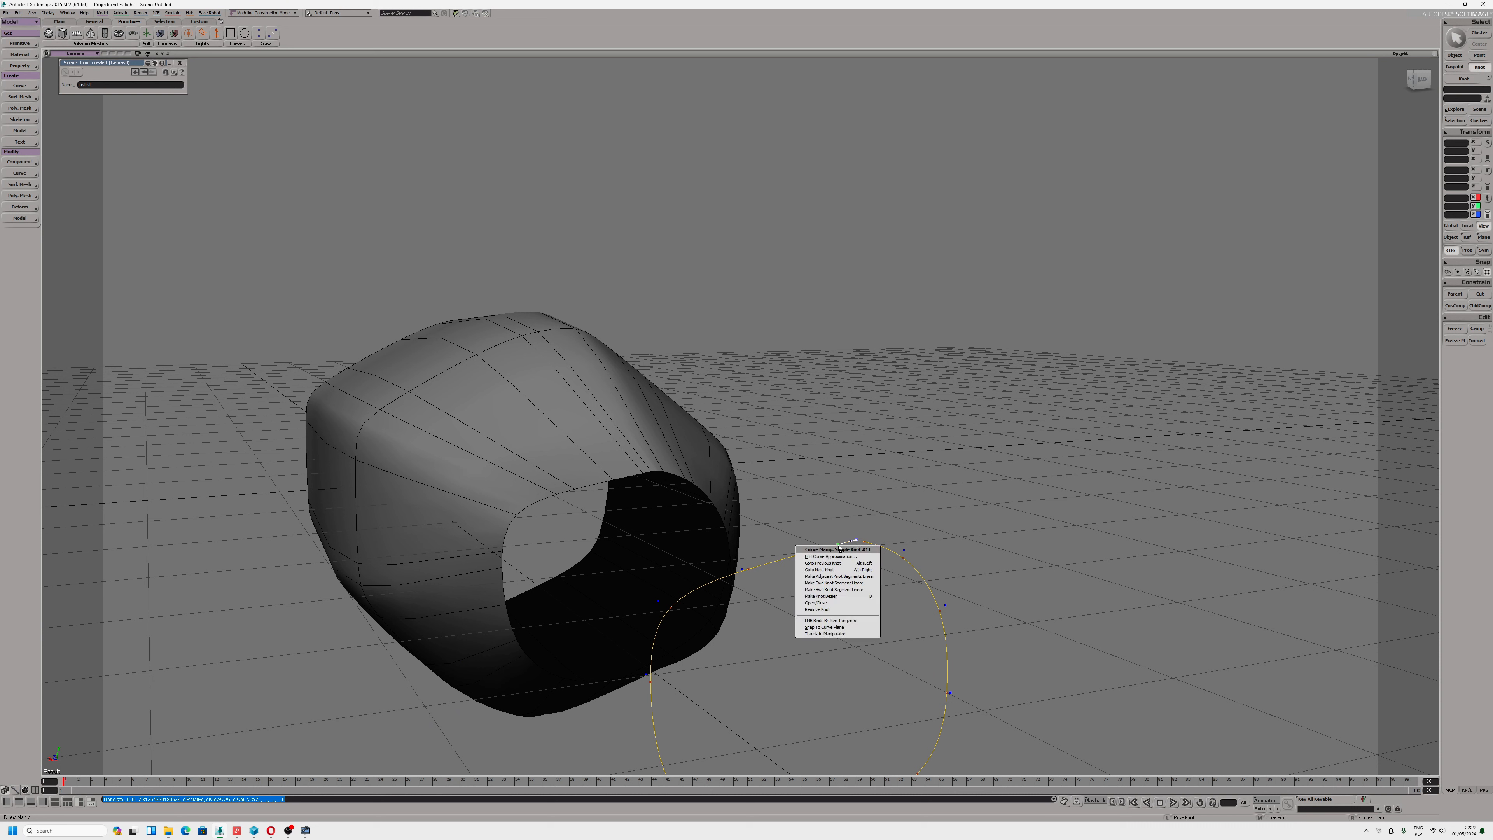
pyautogui.click(842, 621)
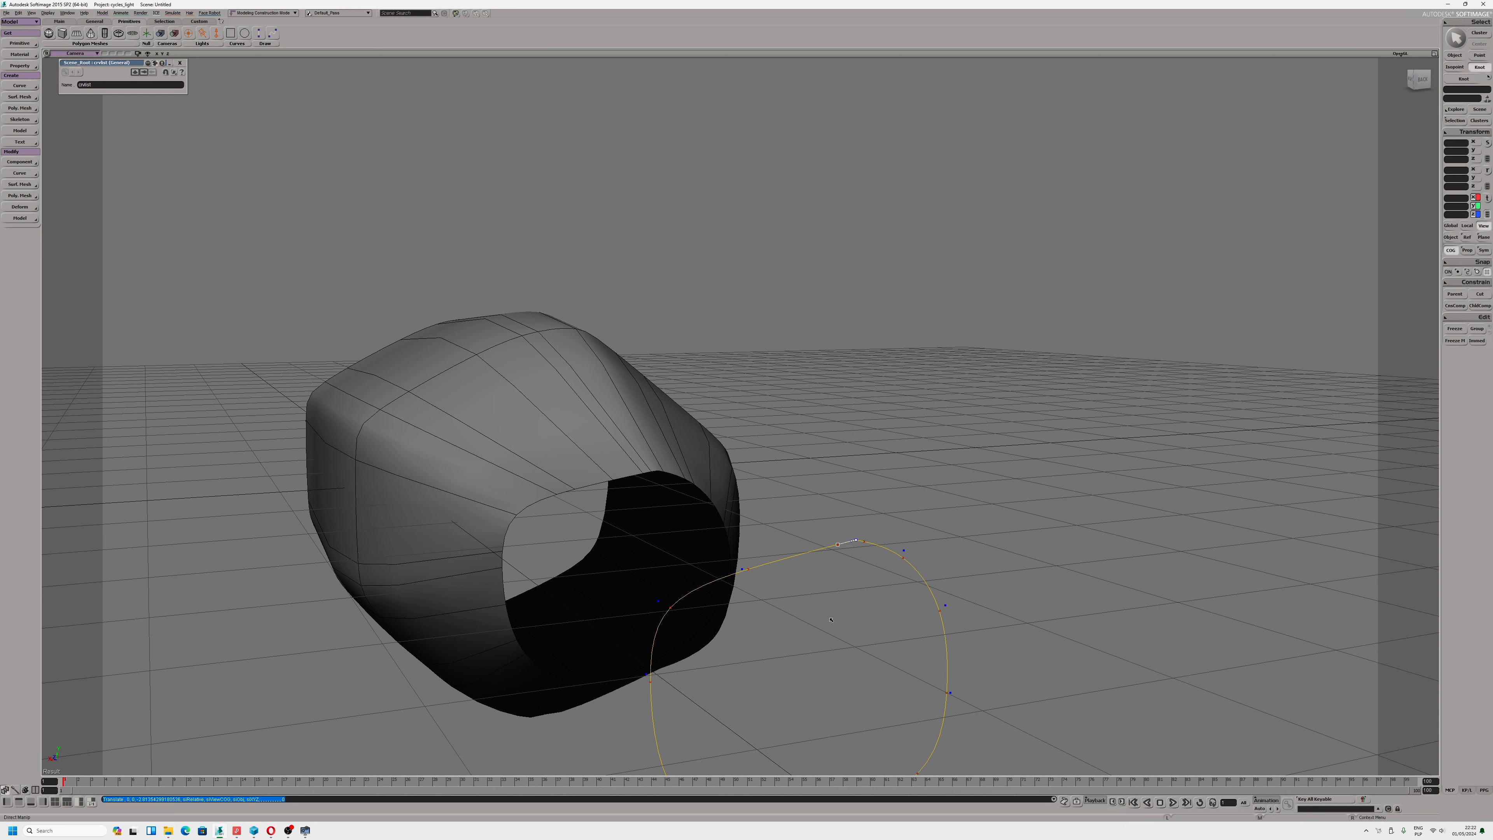
pyautogui.rightClick(840, 548)
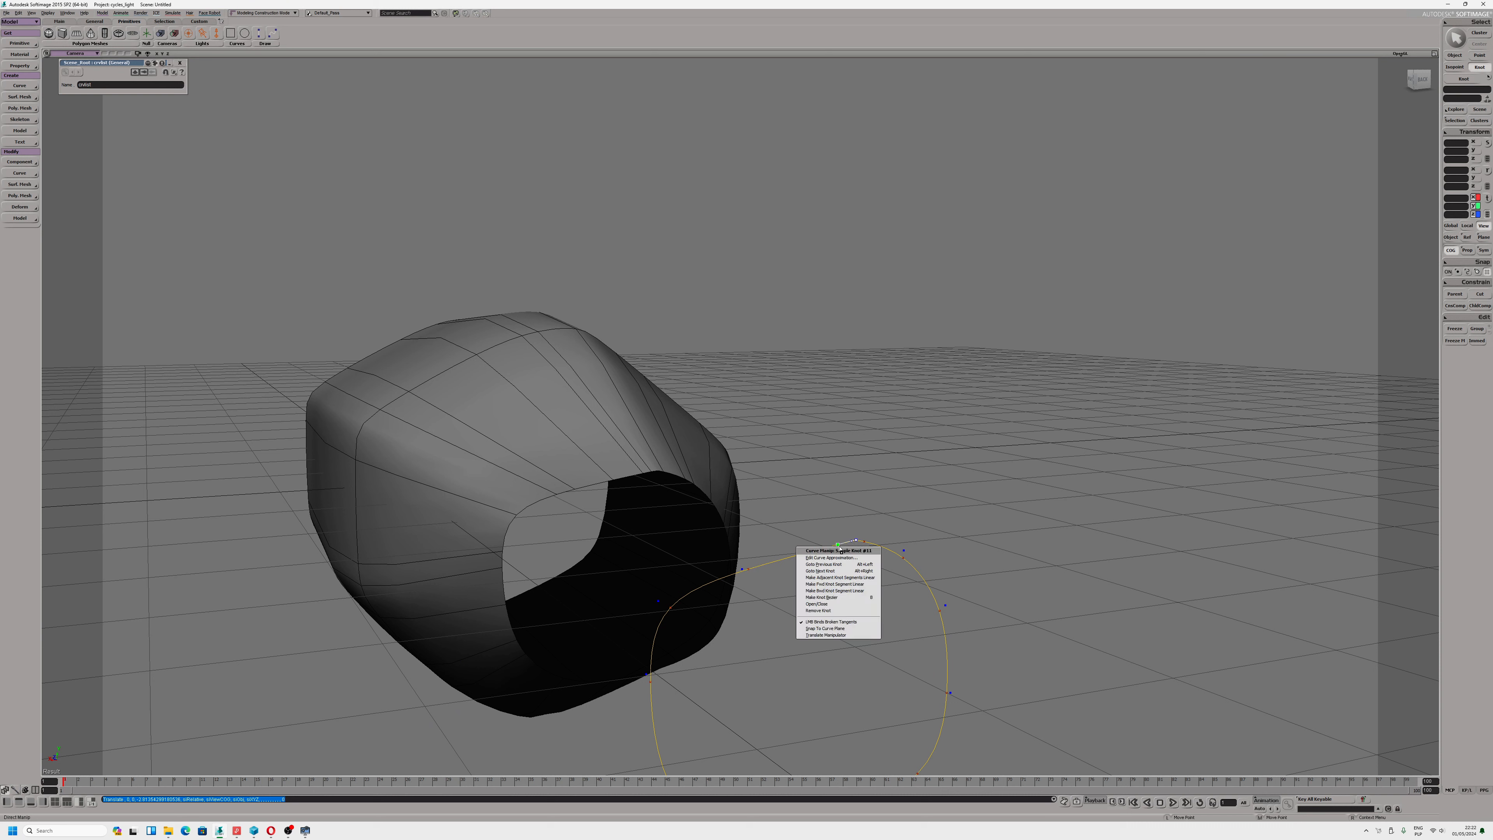
pyautogui.click(834, 636)
pyautogui.rightClick(791, 562)
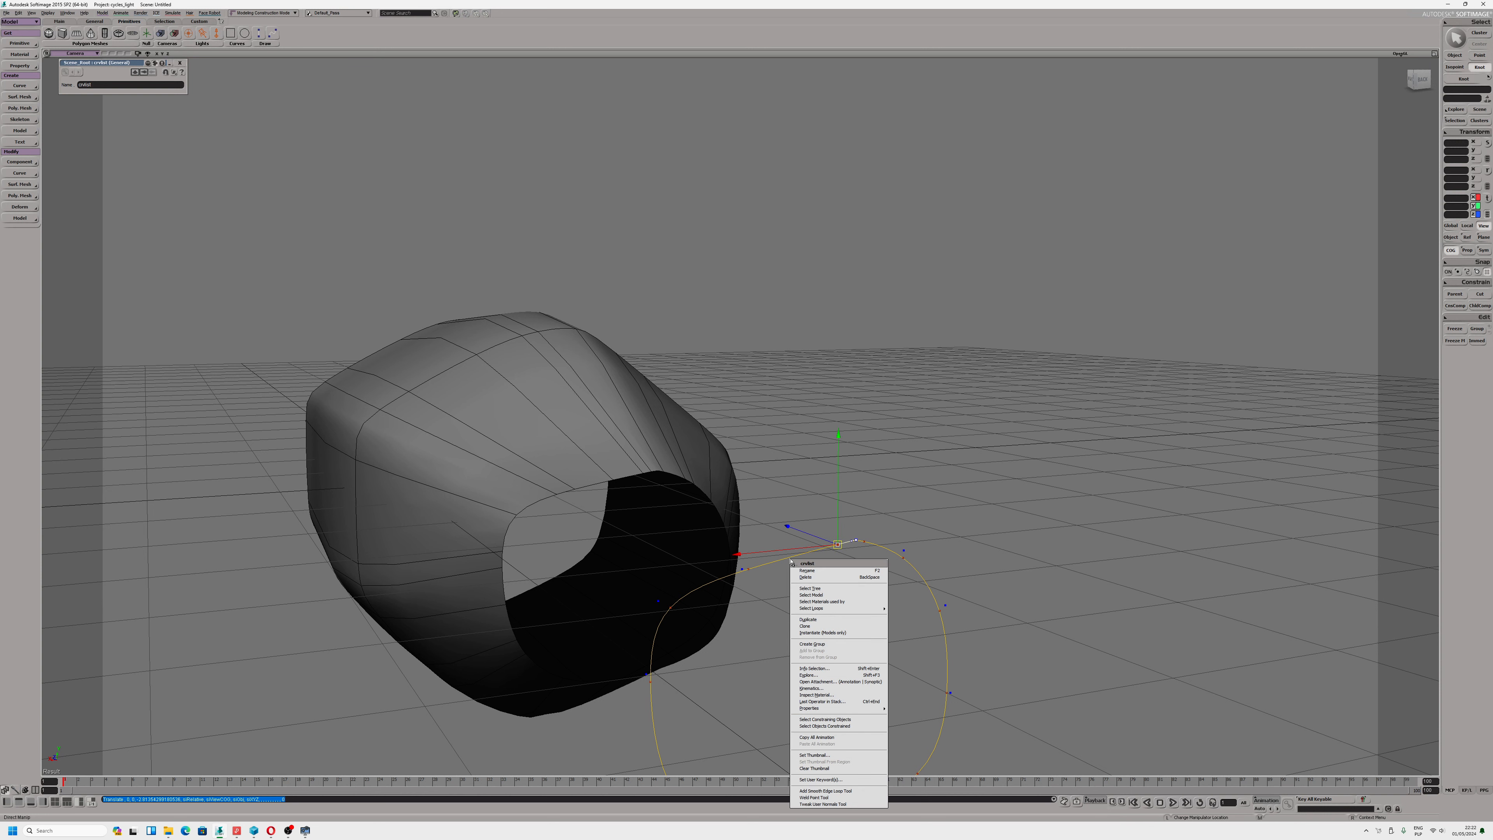
pyautogui.press('Escape')
pyautogui.rightClick(839, 546)
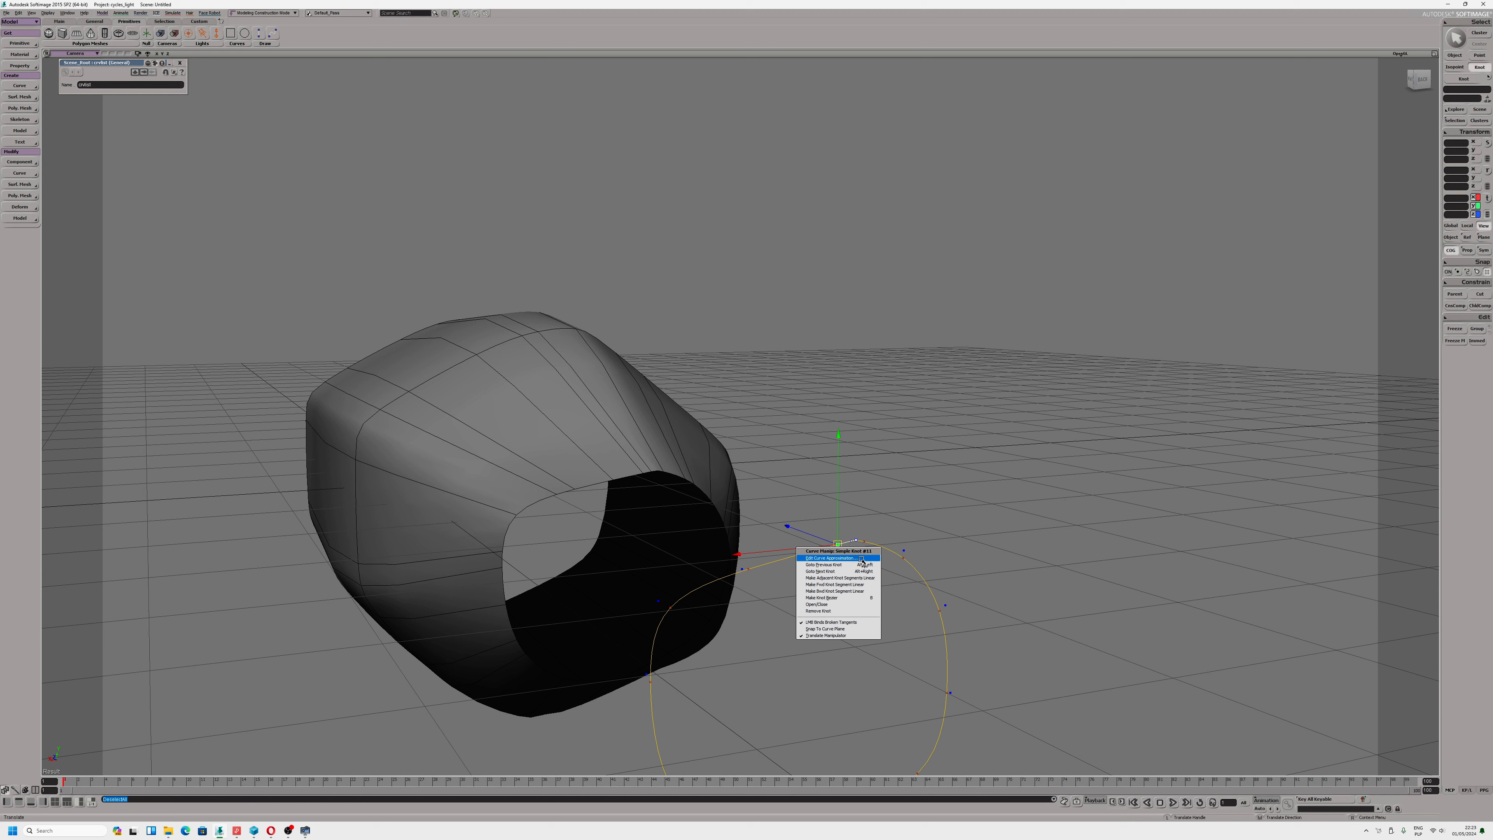
pyautogui.click(914, 570)
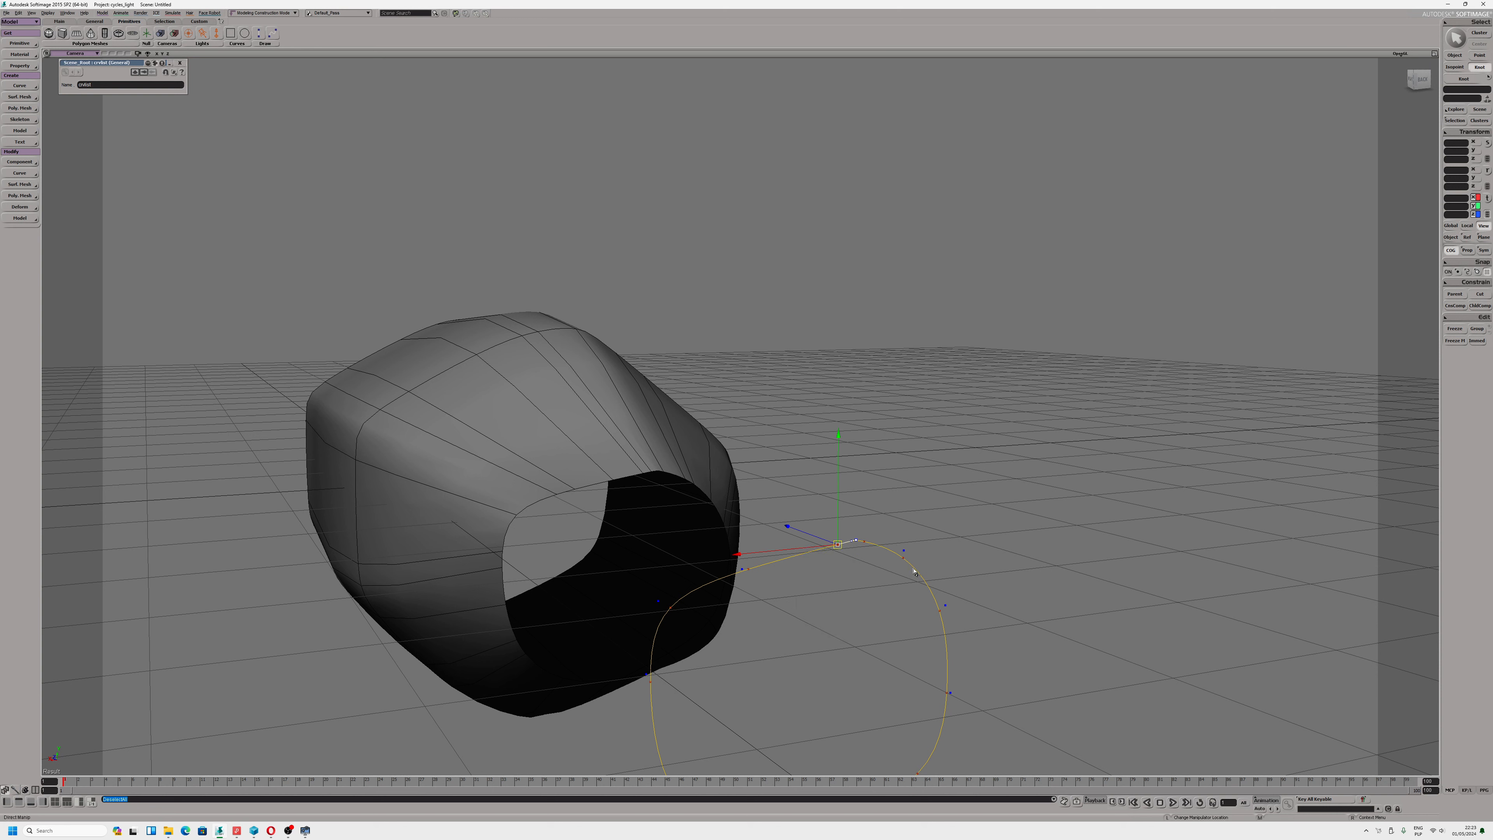
pyautogui.click(905, 558)
pyautogui.rightClick(914, 559)
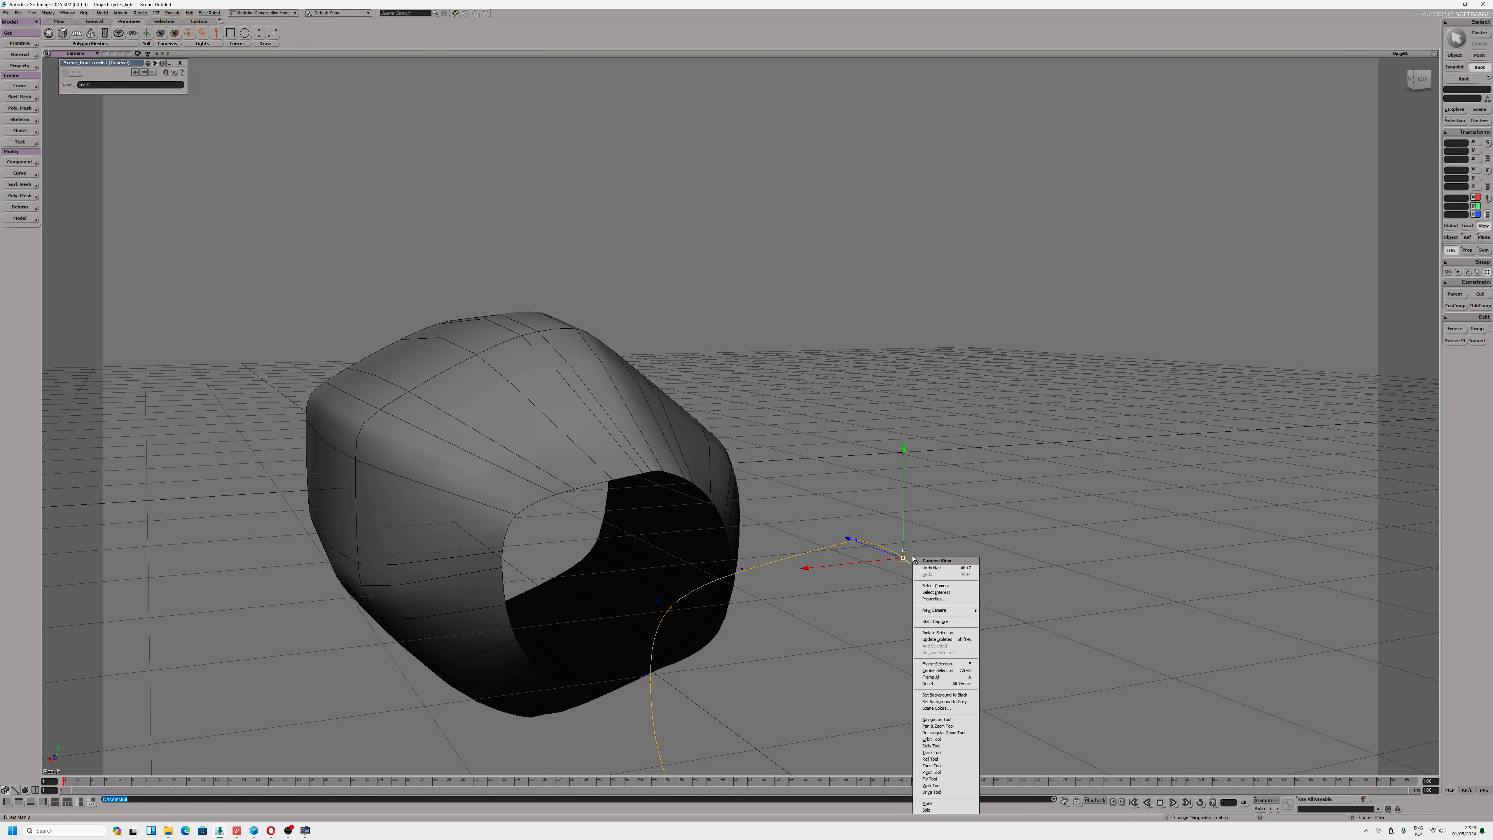
pyautogui.click(833, 568)
# Insert two knots along the curve's upper edge, one near its middle and one closer to the surface
pyautogui.click(765, 564)
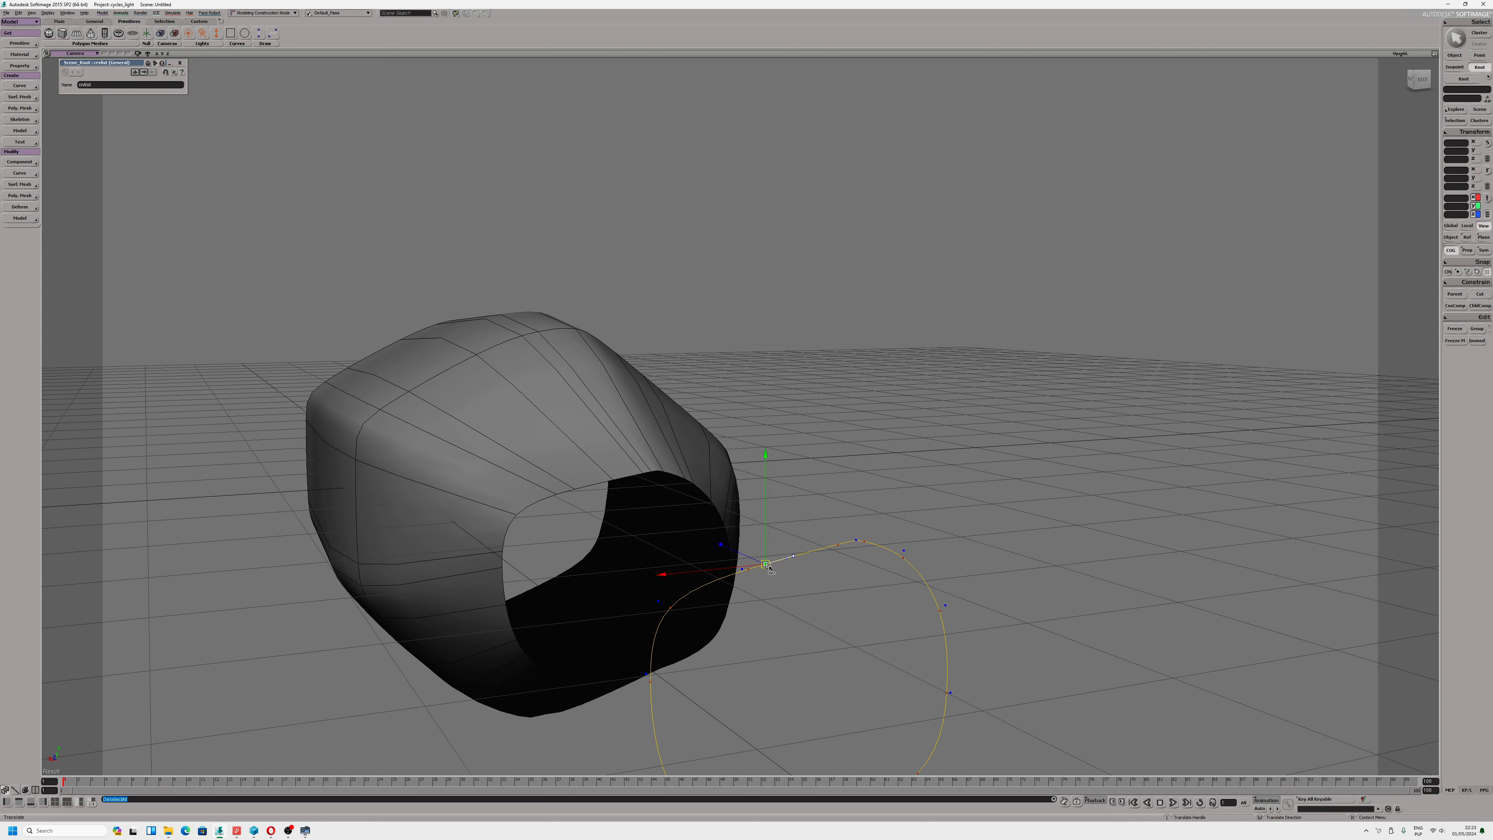
pyautogui.click(783, 558)
pyautogui.rightClick(786, 563)
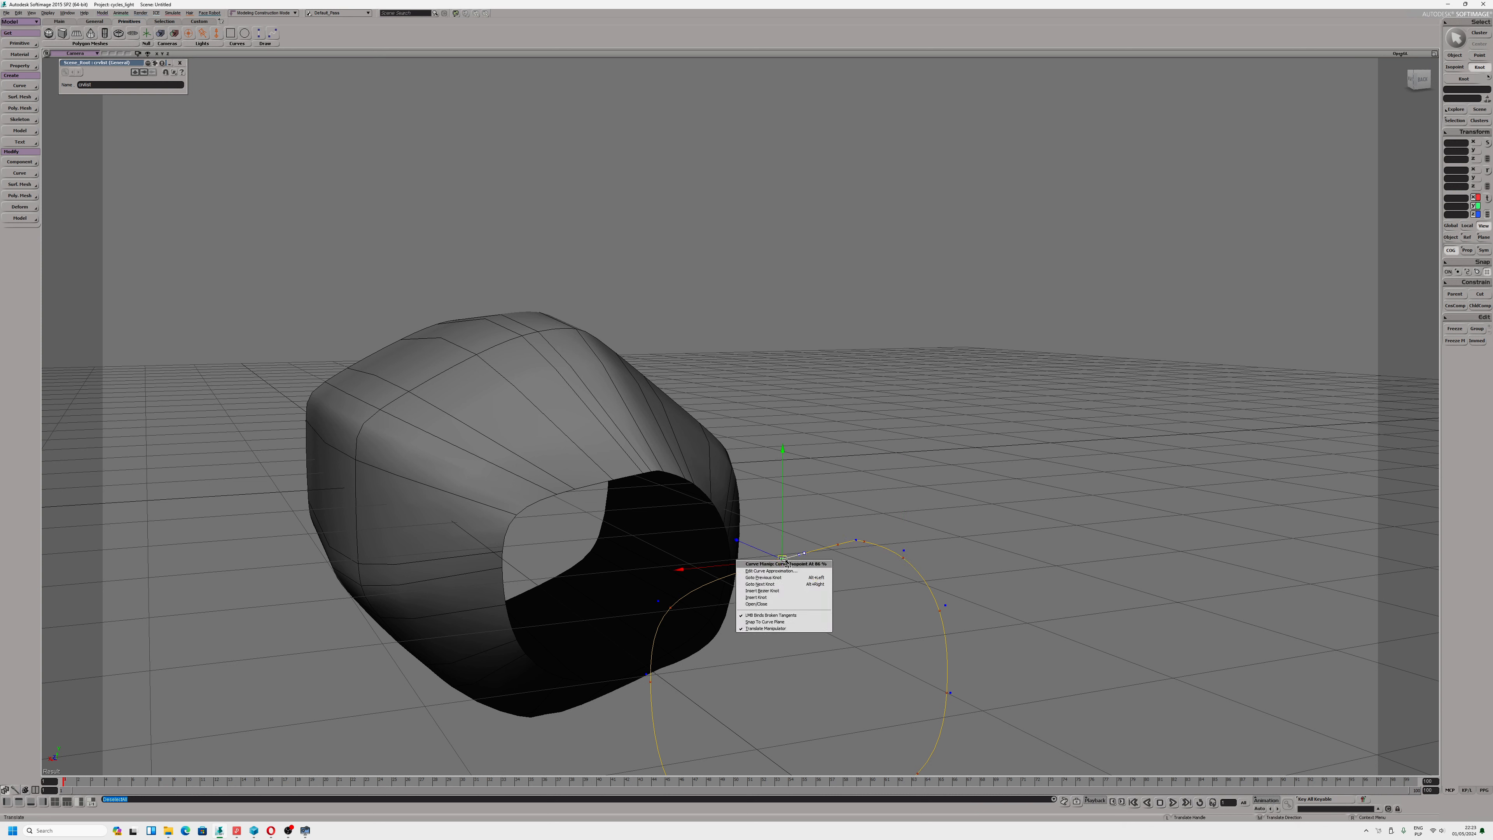
pyautogui.click(776, 597)
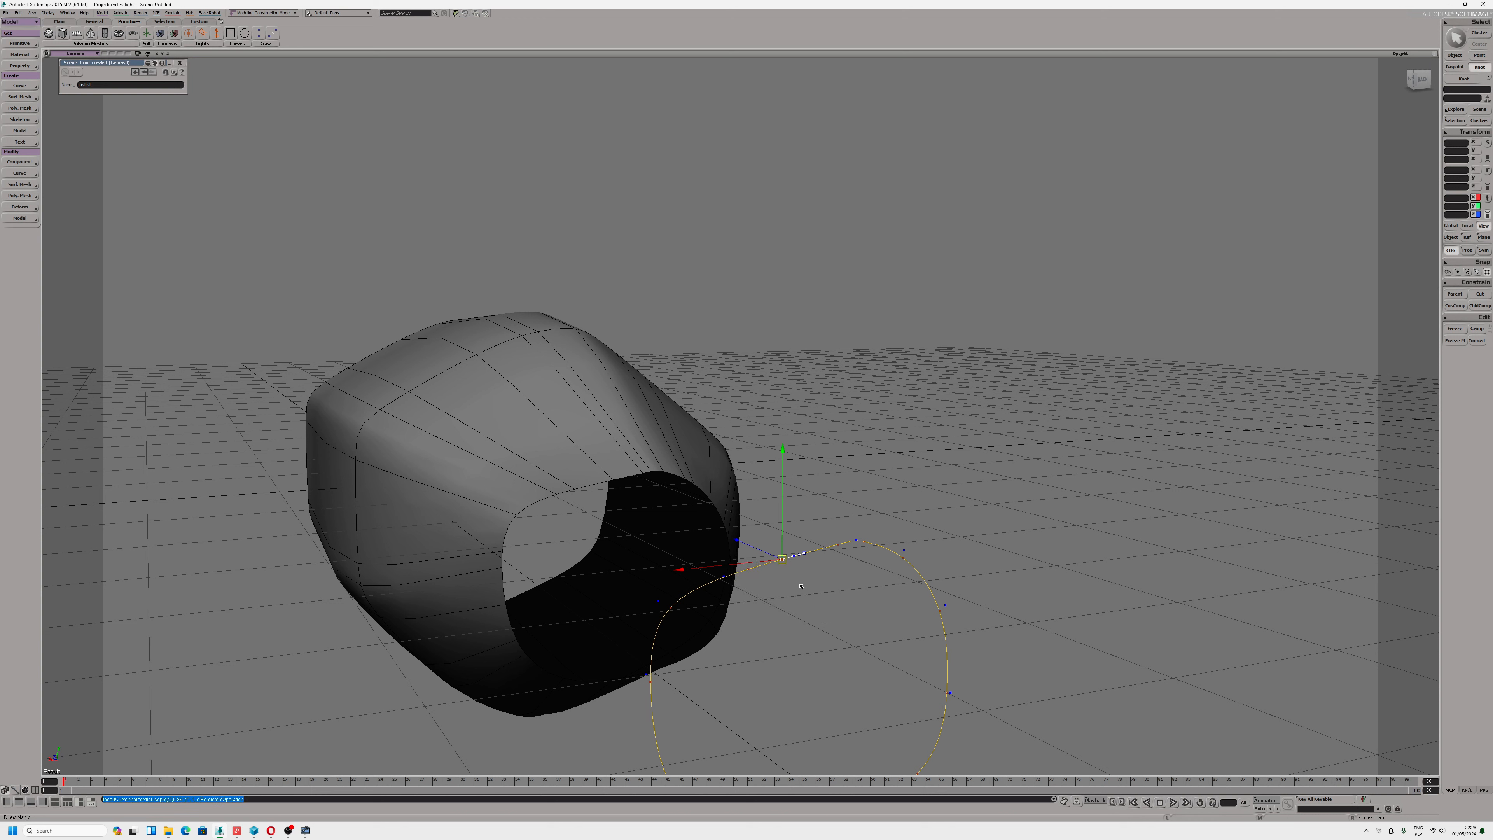
pyautogui.click(708, 585)
pyautogui.rightClick(712, 581)
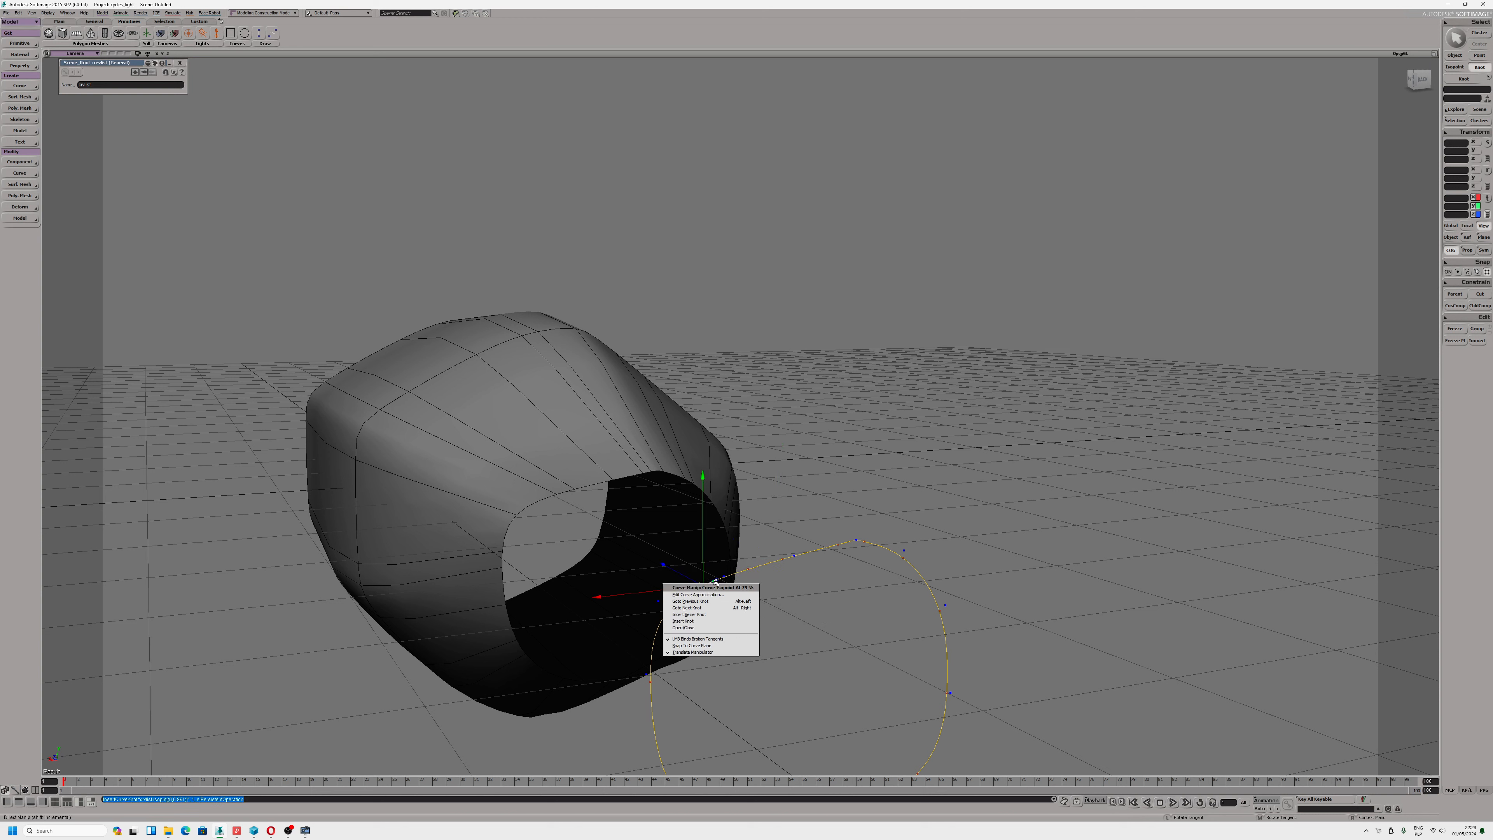
pyautogui.click(685, 621)
# Pull the inserted knot in the middle of the curve's upper edge downward to form a dip
pyautogui.click(793, 557)
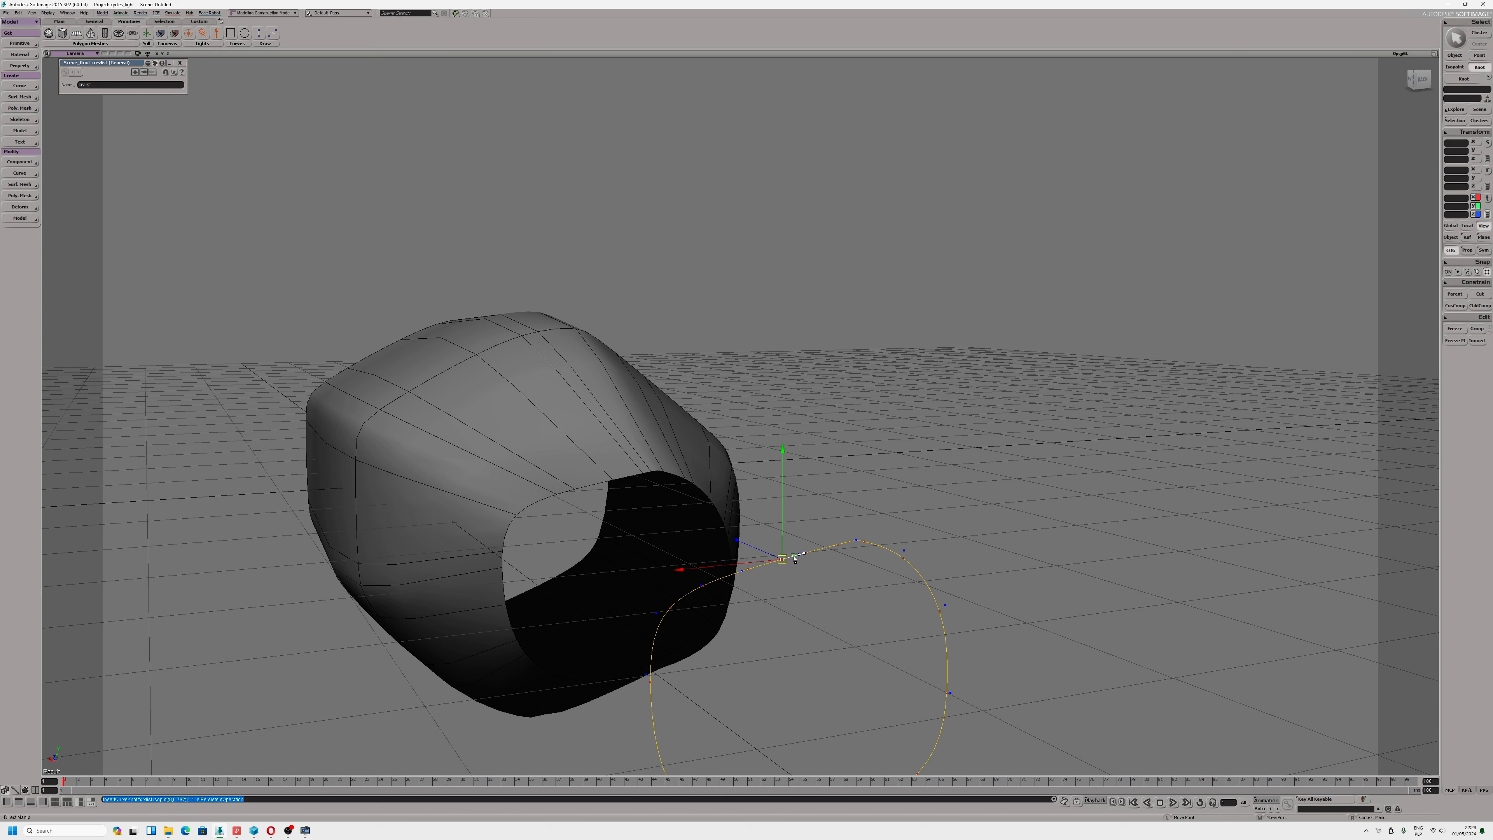
pyautogui.moveTo(795, 559); pyautogui.dragTo(789, 579)
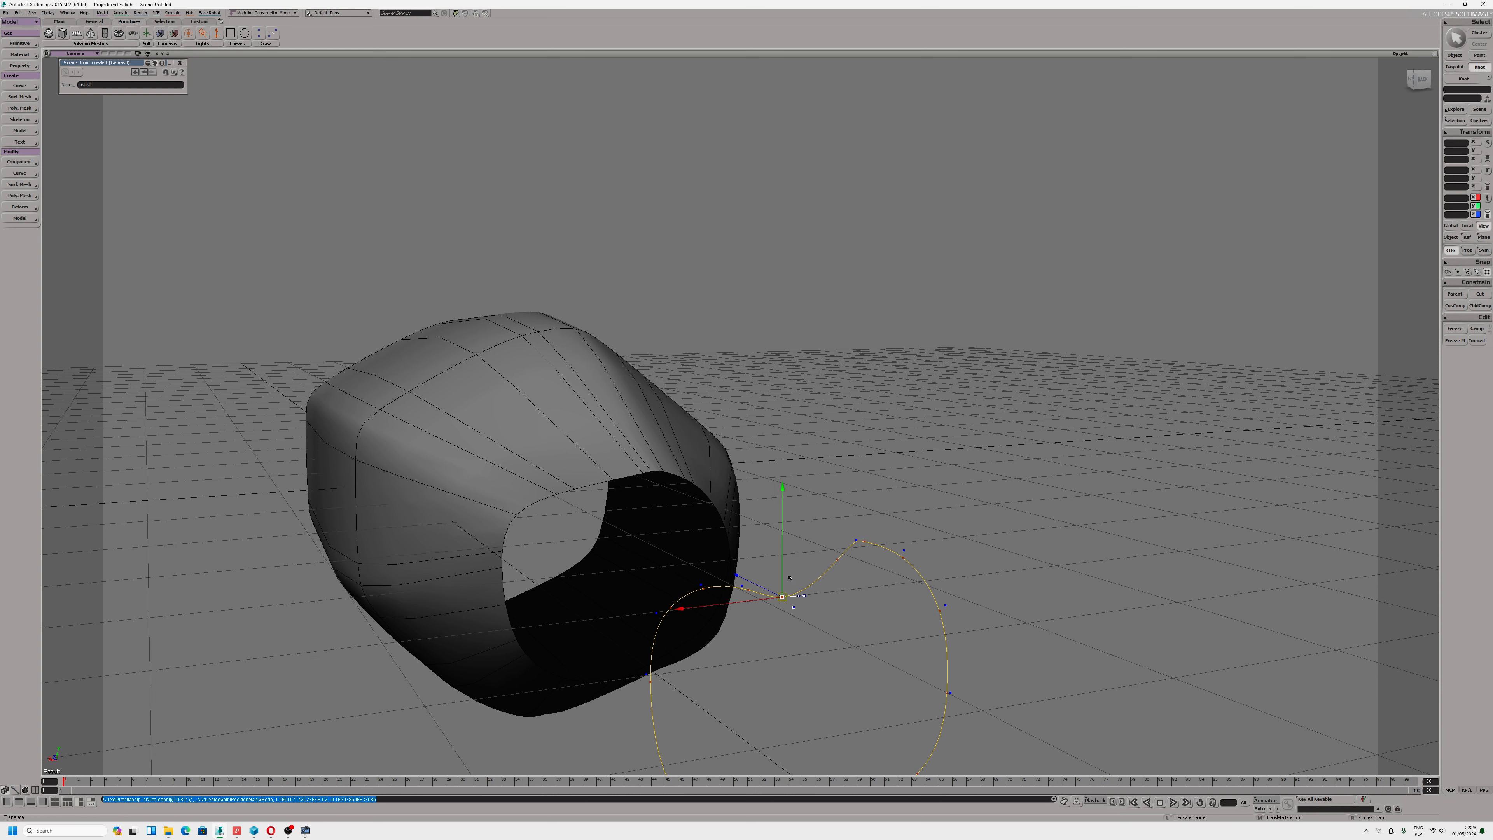
# Insert a Bezier knot midway down the side of the curve that overlaps the surface
pyautogui.moveTo(830, 679); pyautogui.dragTo(814, 582)
pyautogui.click(603, 515)
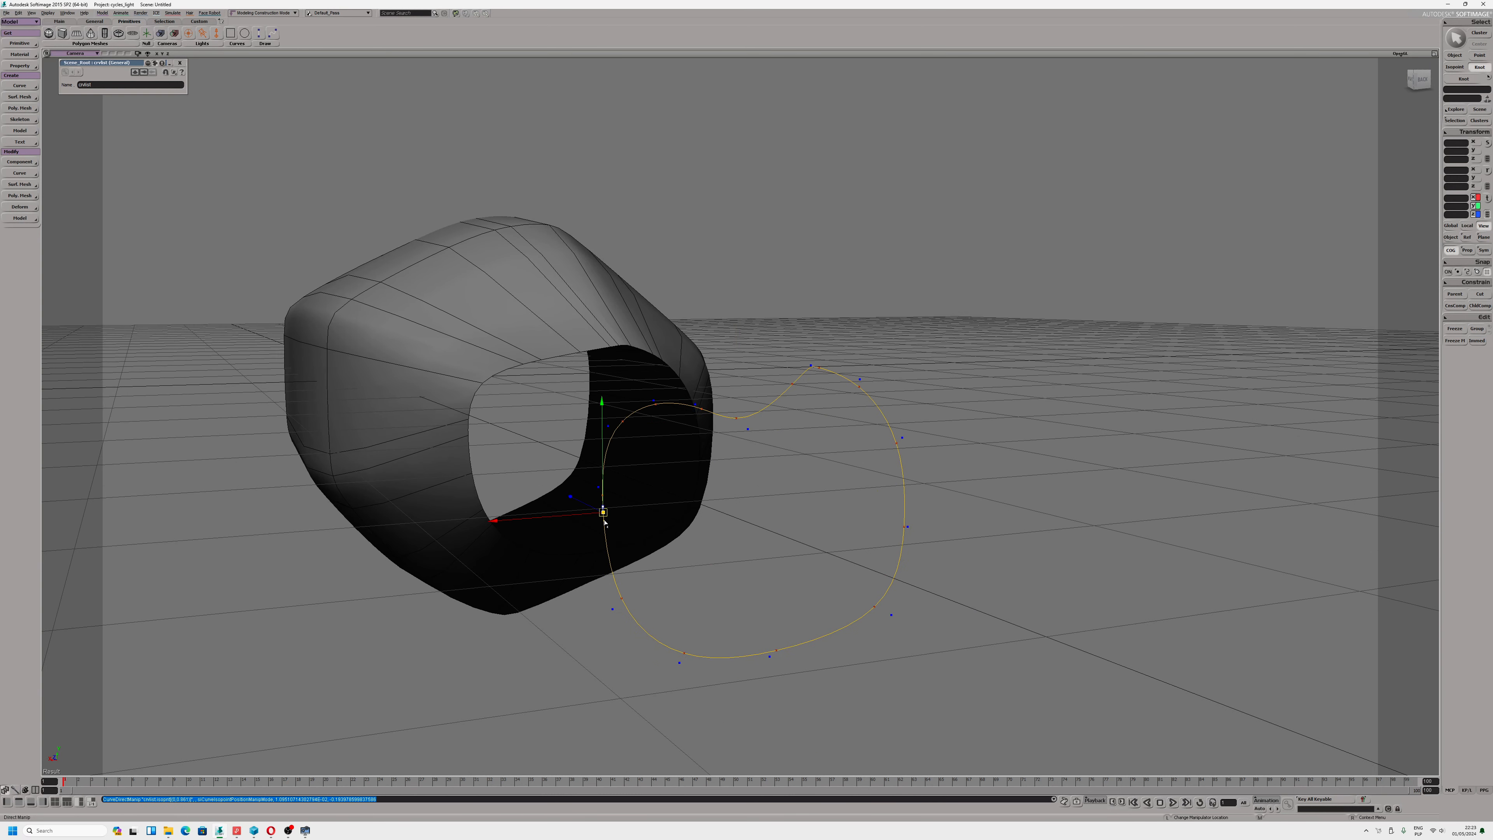
pyautogui.rightClick(605, 522)
pyautogui.click(657, 500)
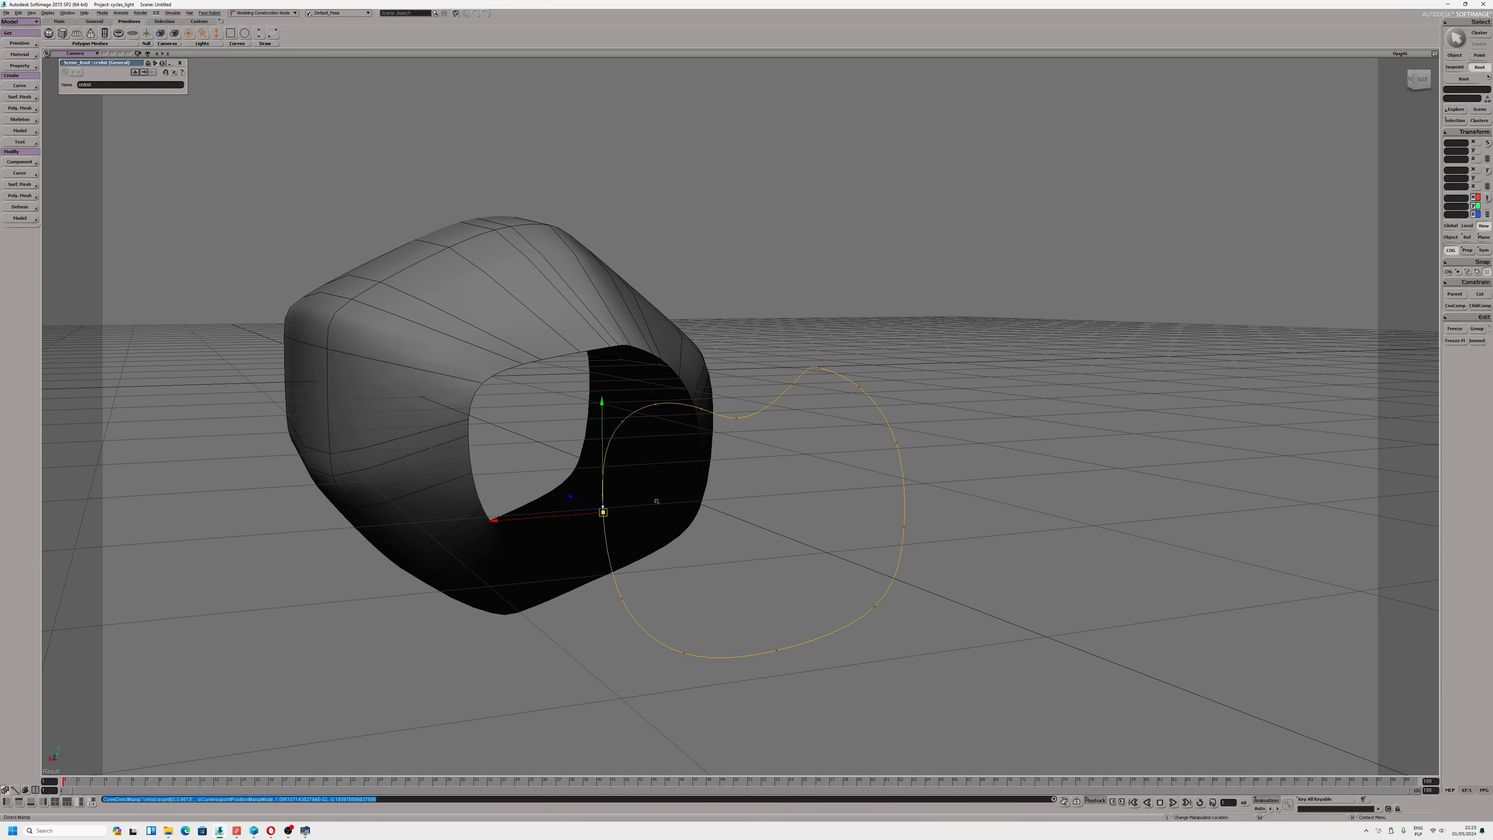
pyautogui.rightClick(604, 514)
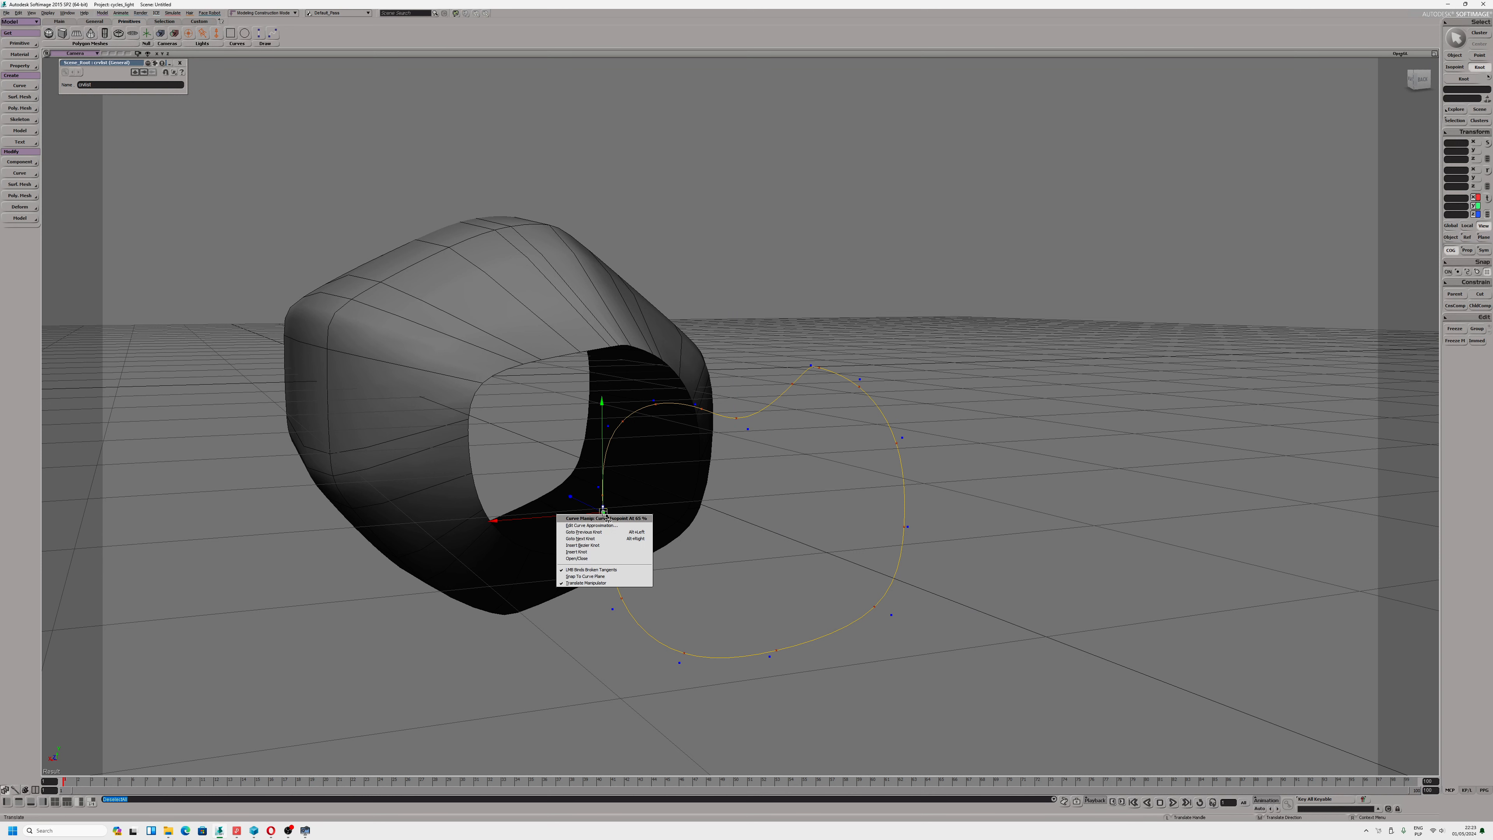
pyautogui.click(604, 545)
pyautogui.press('s')
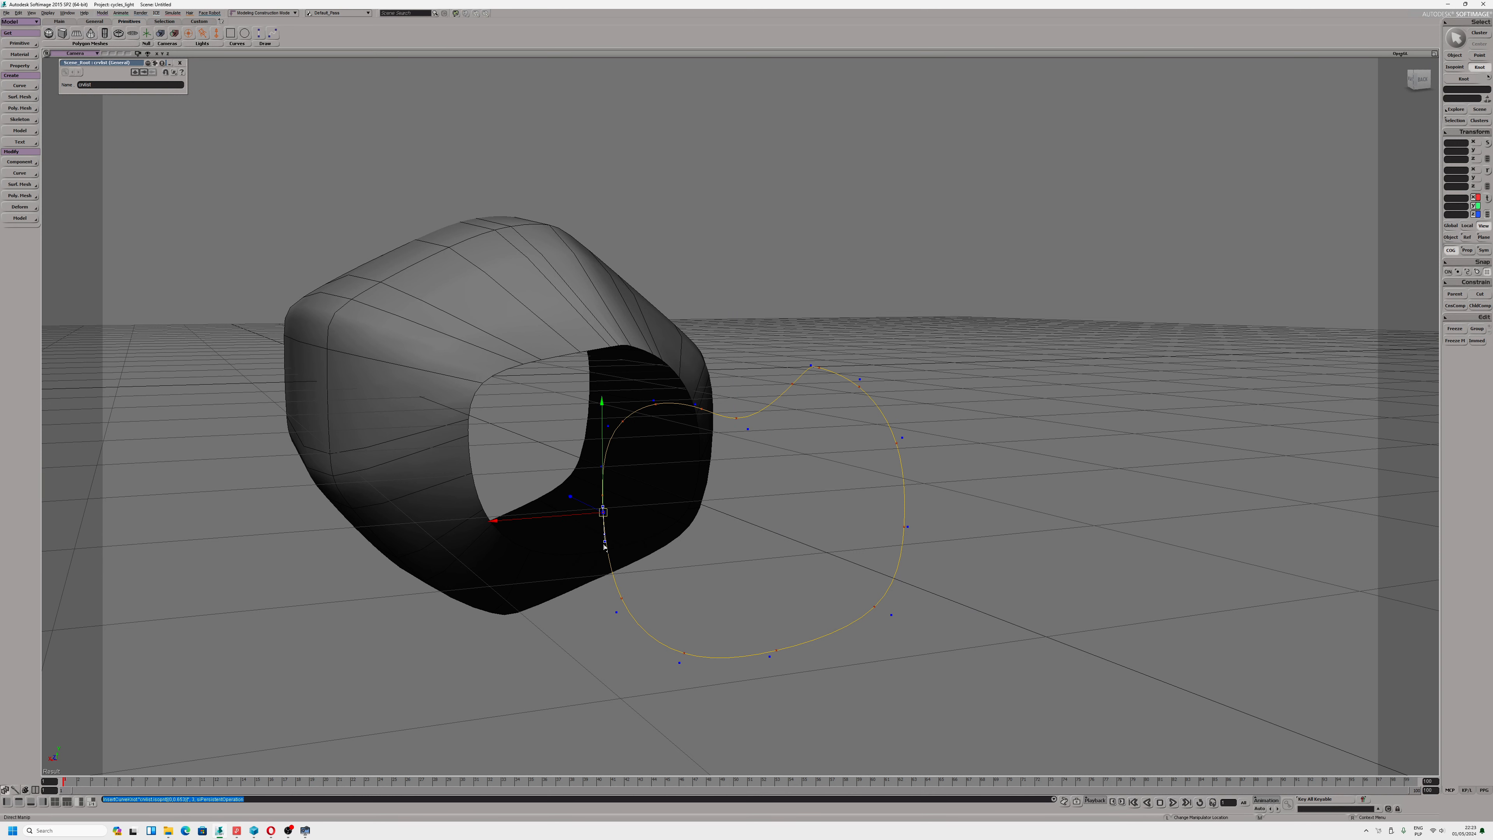
pyautogui.moveTo(606, 545); pyautogui.dragTo(631, 551)
pyautogui.press('v')
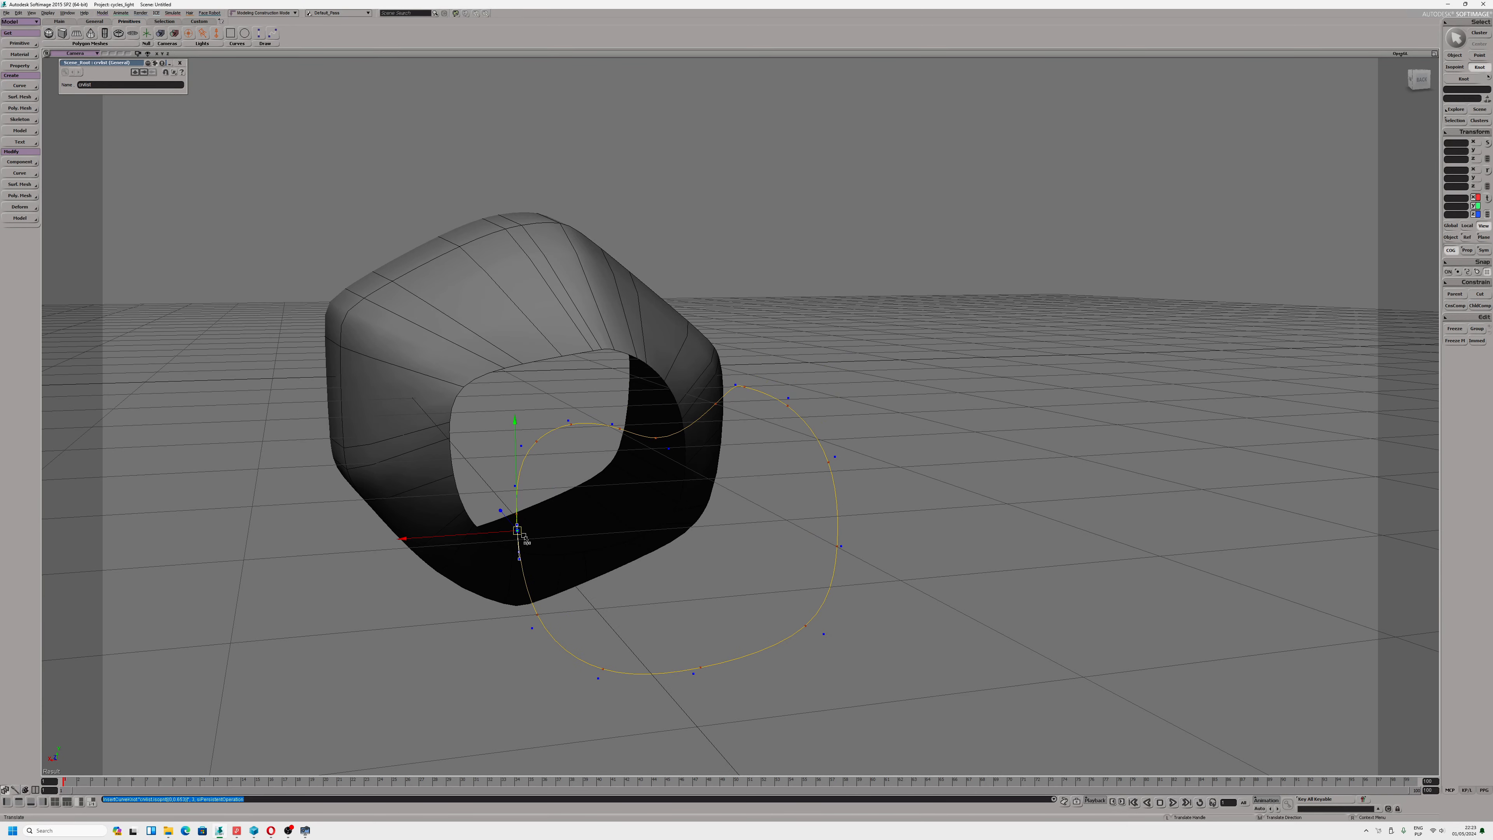
# Pull the Bezier knot on the curve's side inward to form a notch in the outline
pyautogui.moveTo(490, 532); pyautogui.dragTo(550, 528)
pyautogui.press('s')
pyautogui.moveTo(729, 510); pyautogui.dragTo(709, 512)
pyautogui.press('v')
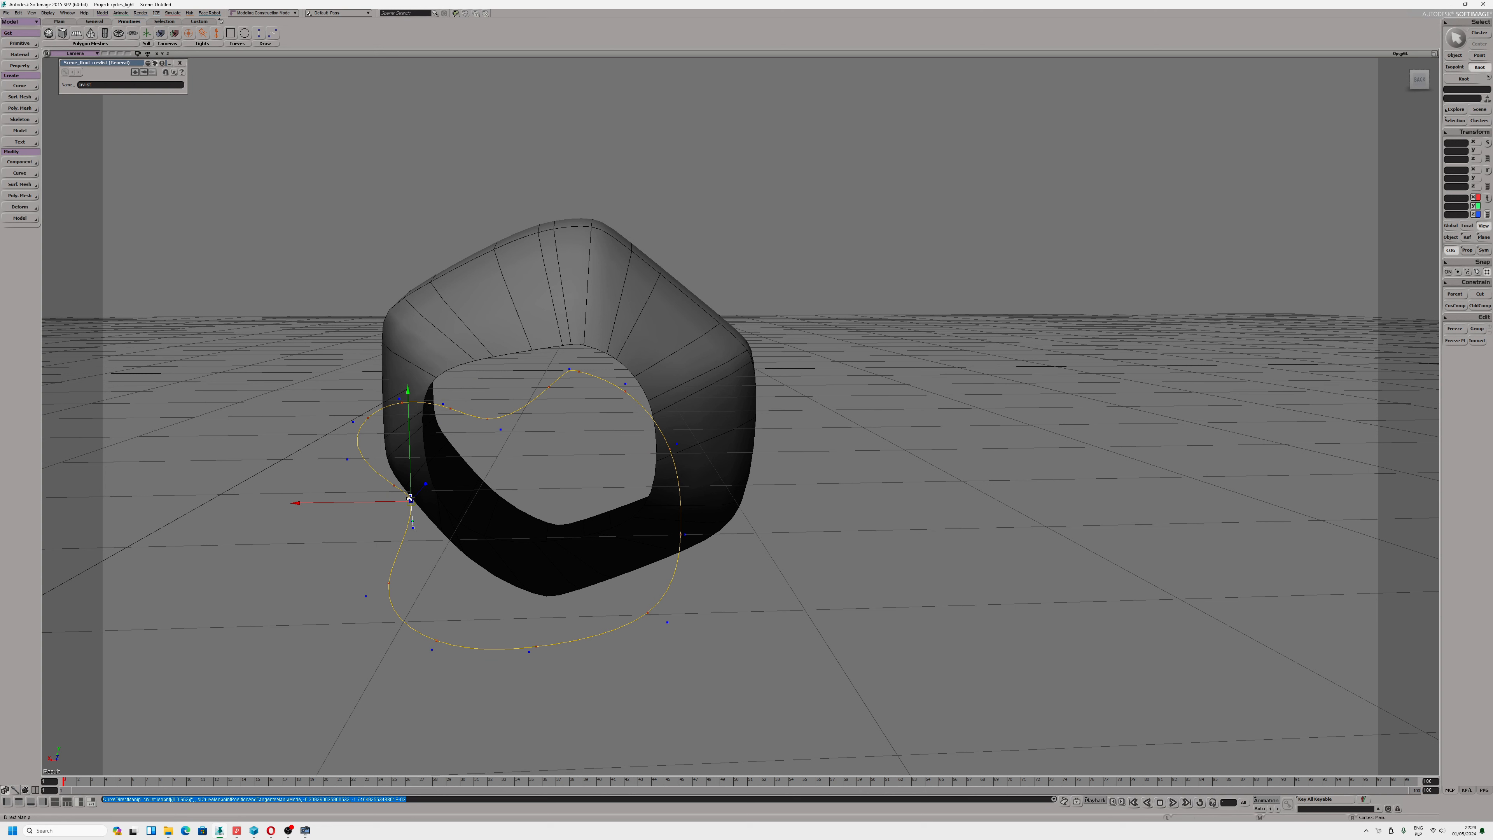
# Insert a Bezier knot midway down the curve's opposite side and pull it inward to form a second notch
pyautogui.click(682, 499)
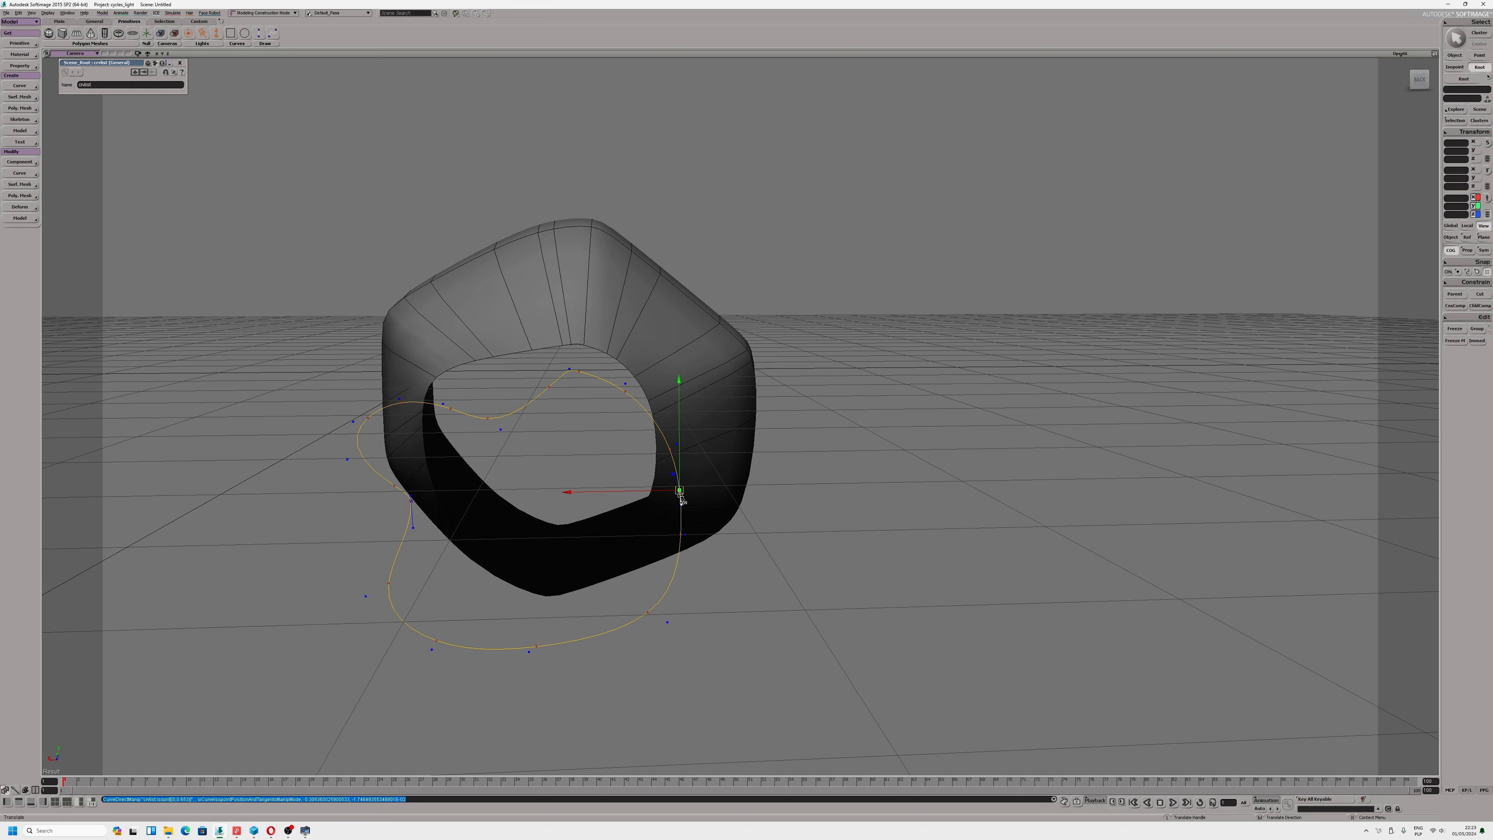
pyautogui.rightClick(682, 499)
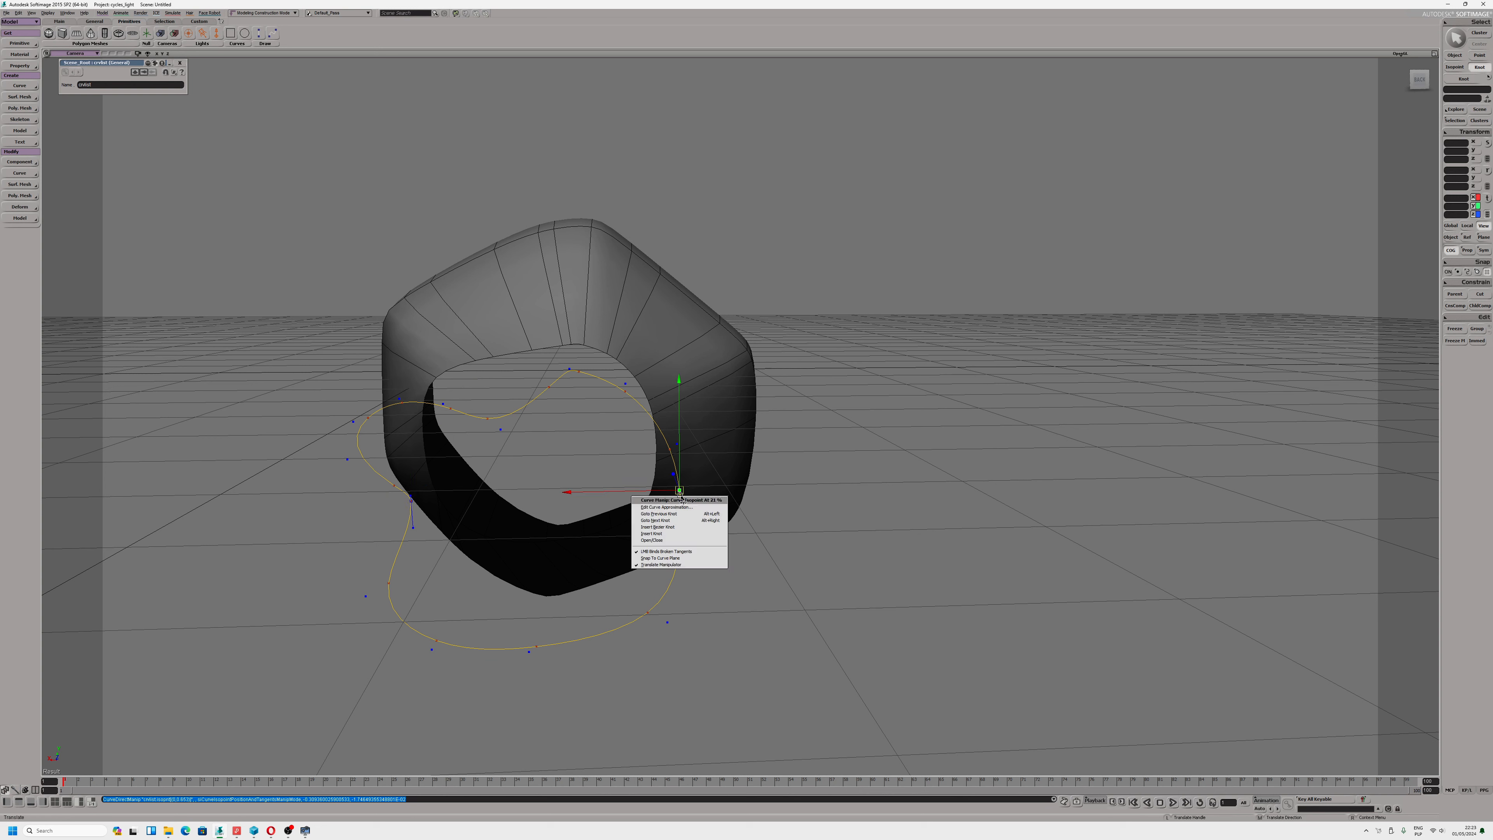
pyautogui.click(679, 534)
pyautogui.moveTo(694, 507); pyautogui.dragTo(631, 509)
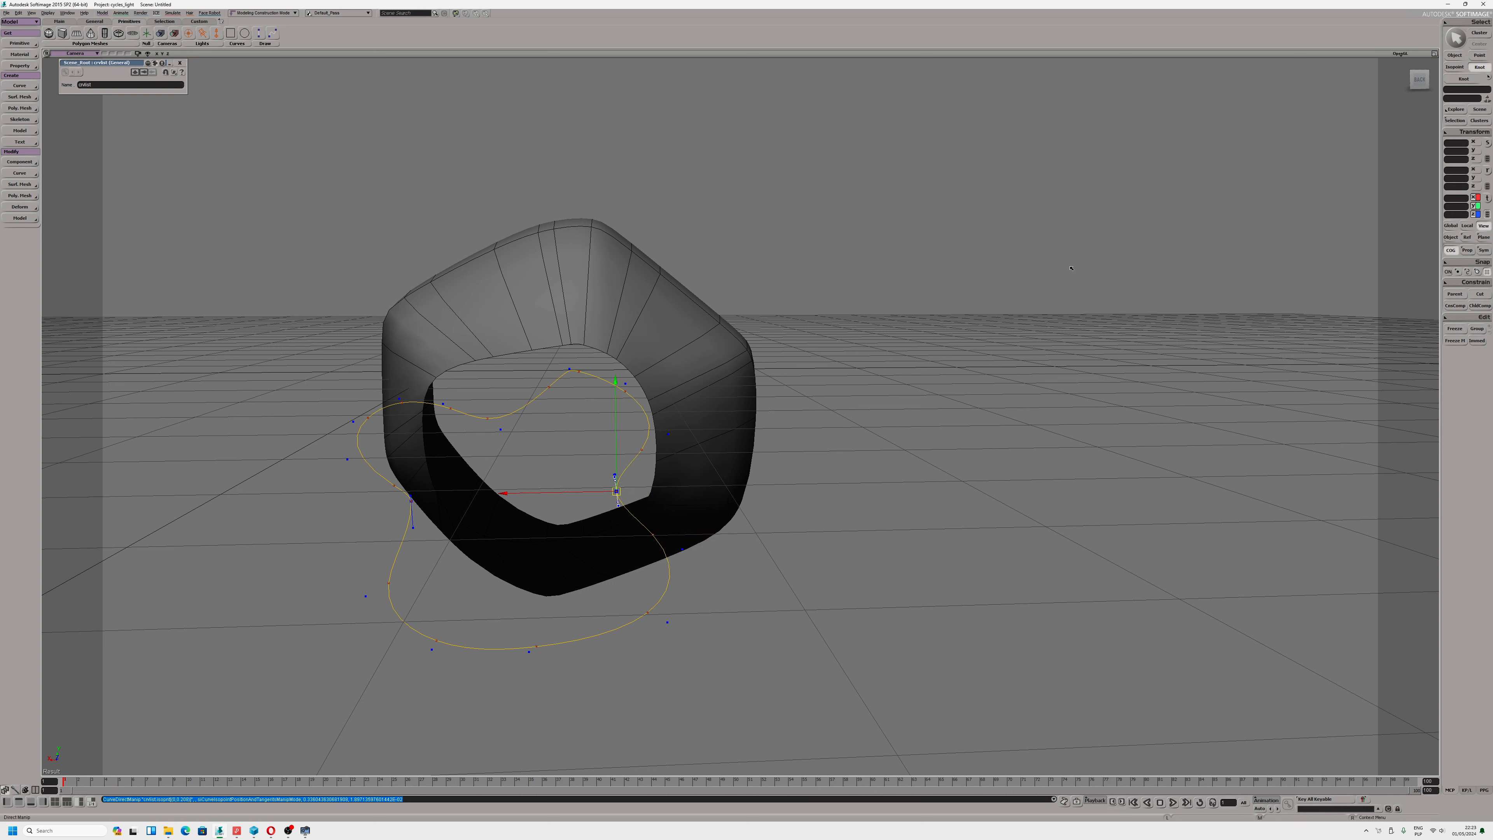
# In the front view, lengthen one notch knot's tangent handle and shift the opposite notch knot slightly upward
pyautogui.click(1435, 53)
pyautogui.scroll(5, 114, 668)
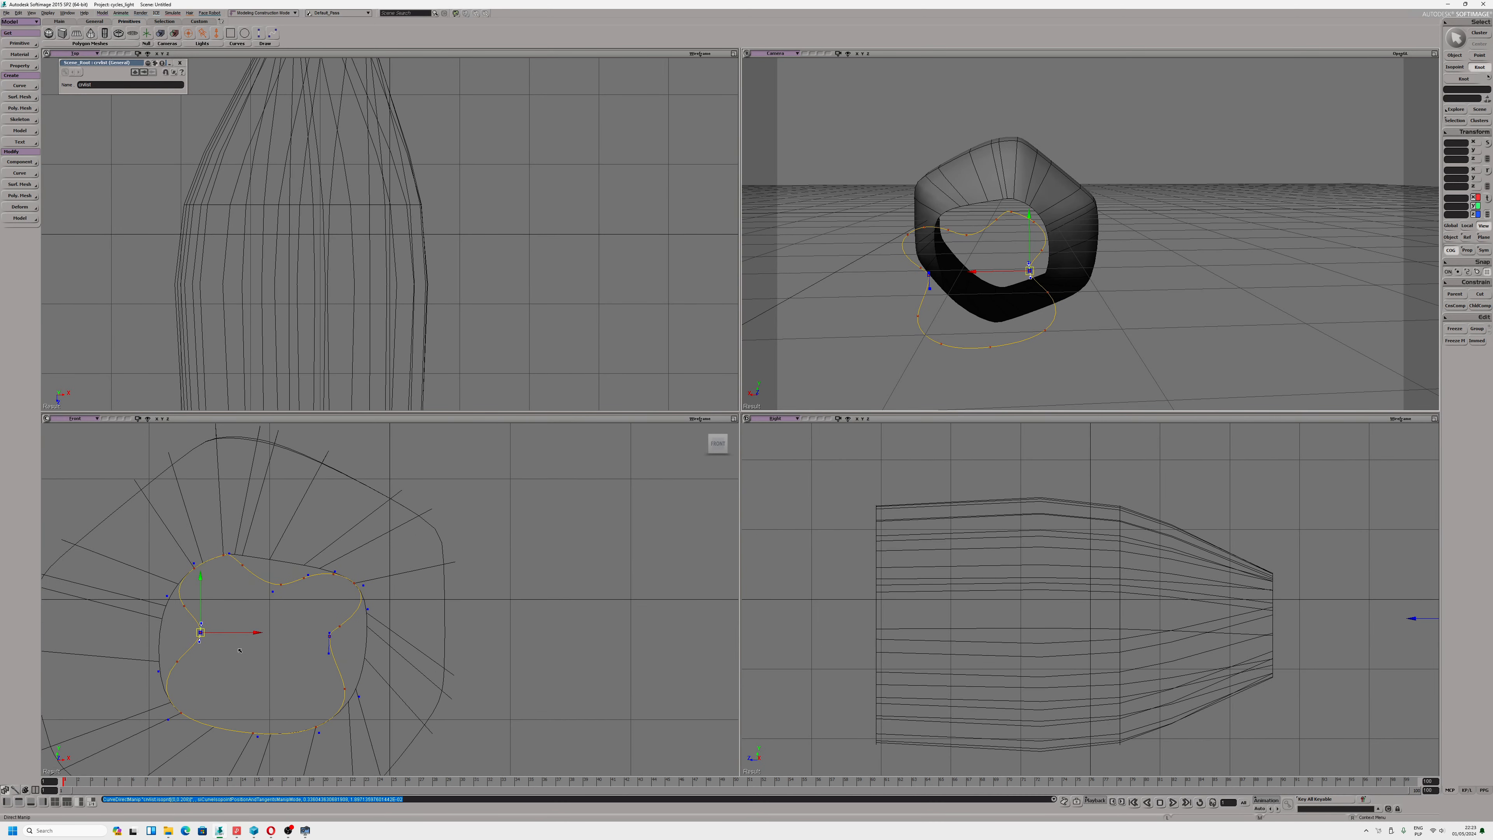
pyautogui.moveTo(115, 665); pyautogui.dragTo(121, 690)
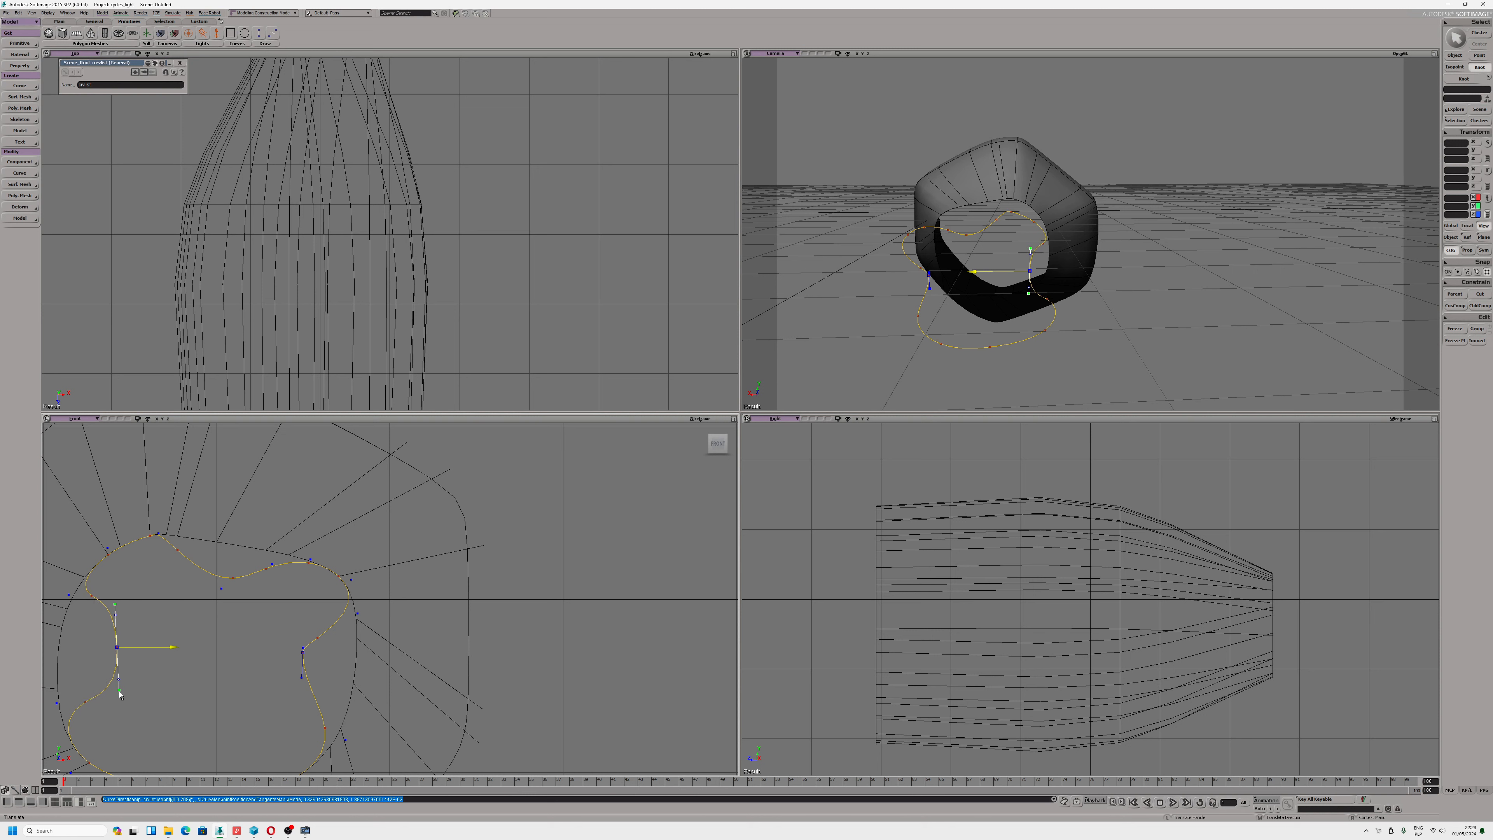
pyautogui.click(303, 681)
pyautogui.click(312, 690)
pyautogui.click(303, 681)
pyautogui.moveTo(301, 678); pyautogui.dragTo(306, 637)
# Turn both notch knots on the curve's sides into Bezier corners
pyautogui.rightClick(306, 638)
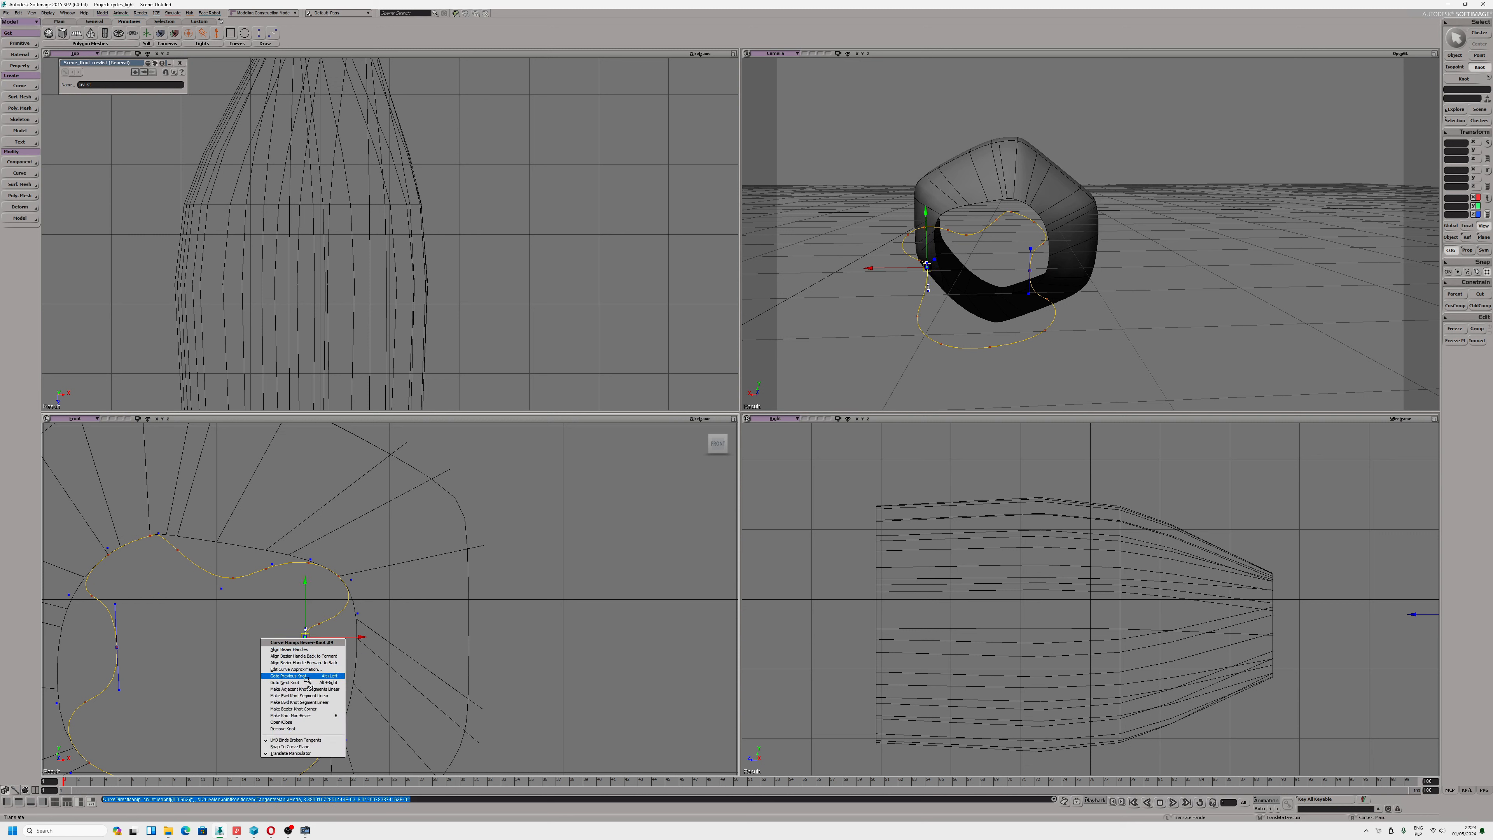
pyautogui.click(320, 708)
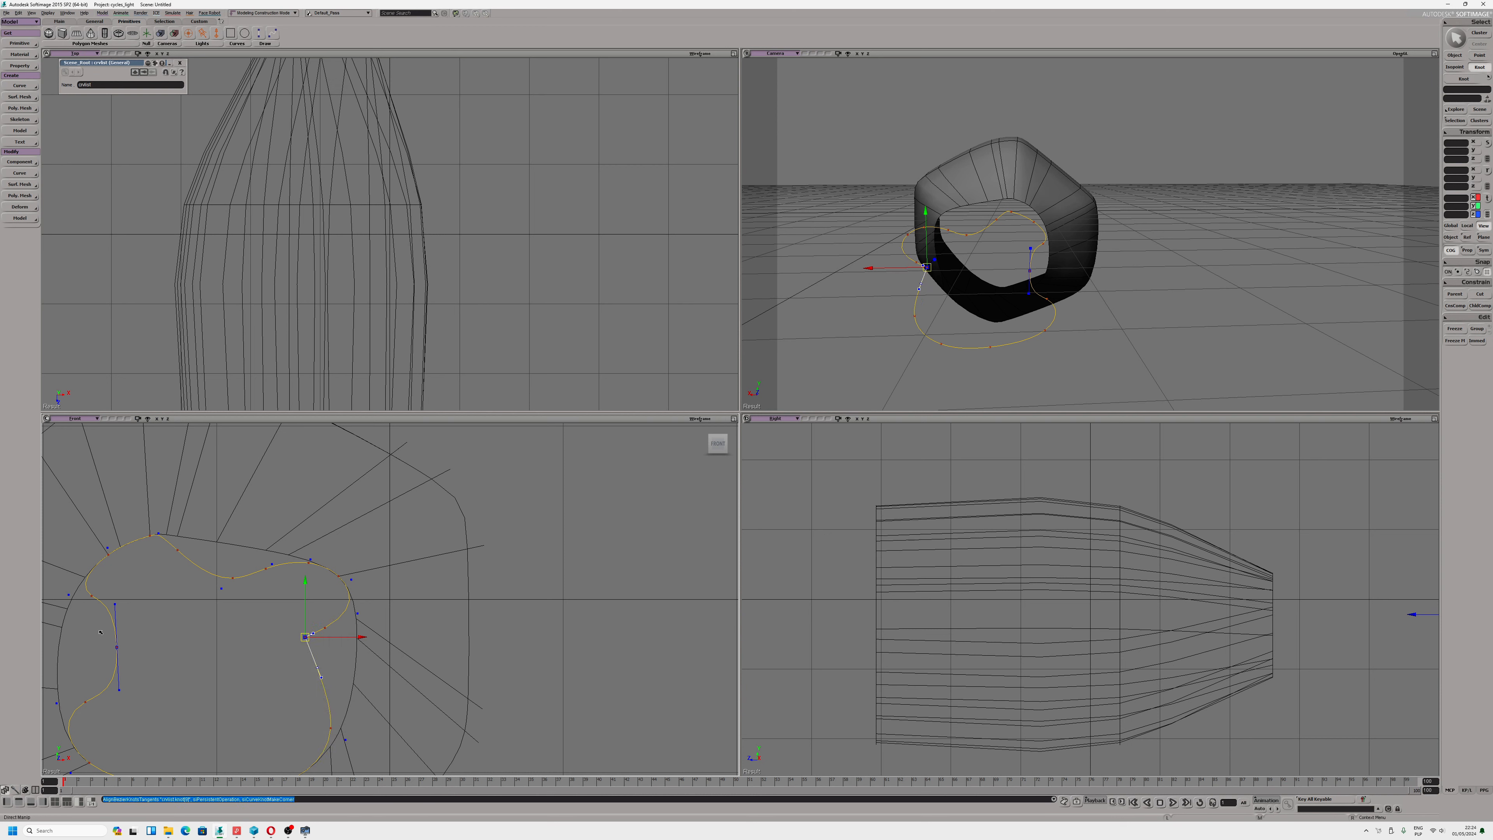
pyautogui.click(118, 647)
pyautogui.rightClick(120, 648)
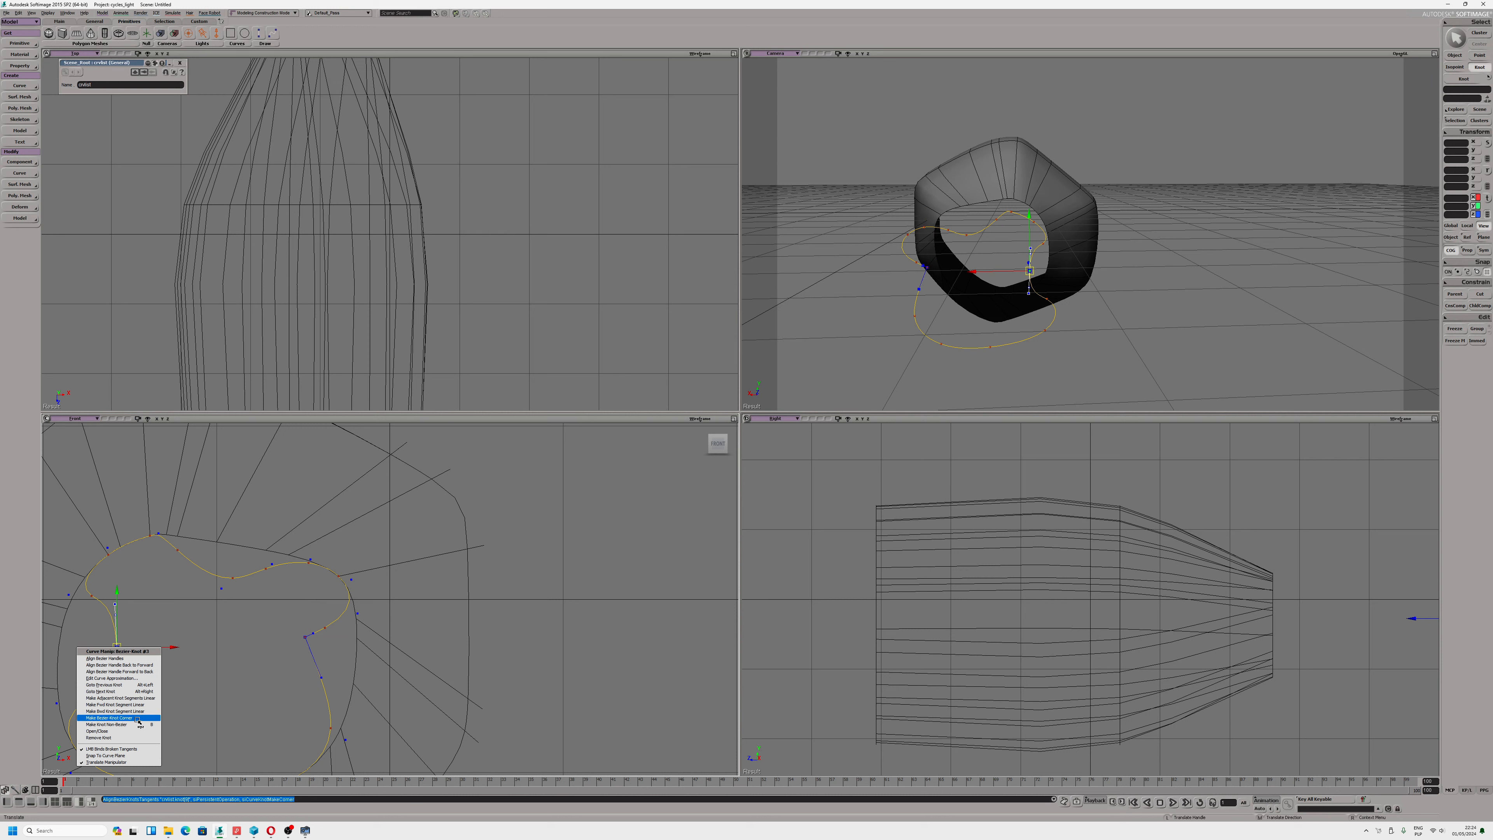
pyautogui.click(111, 717)
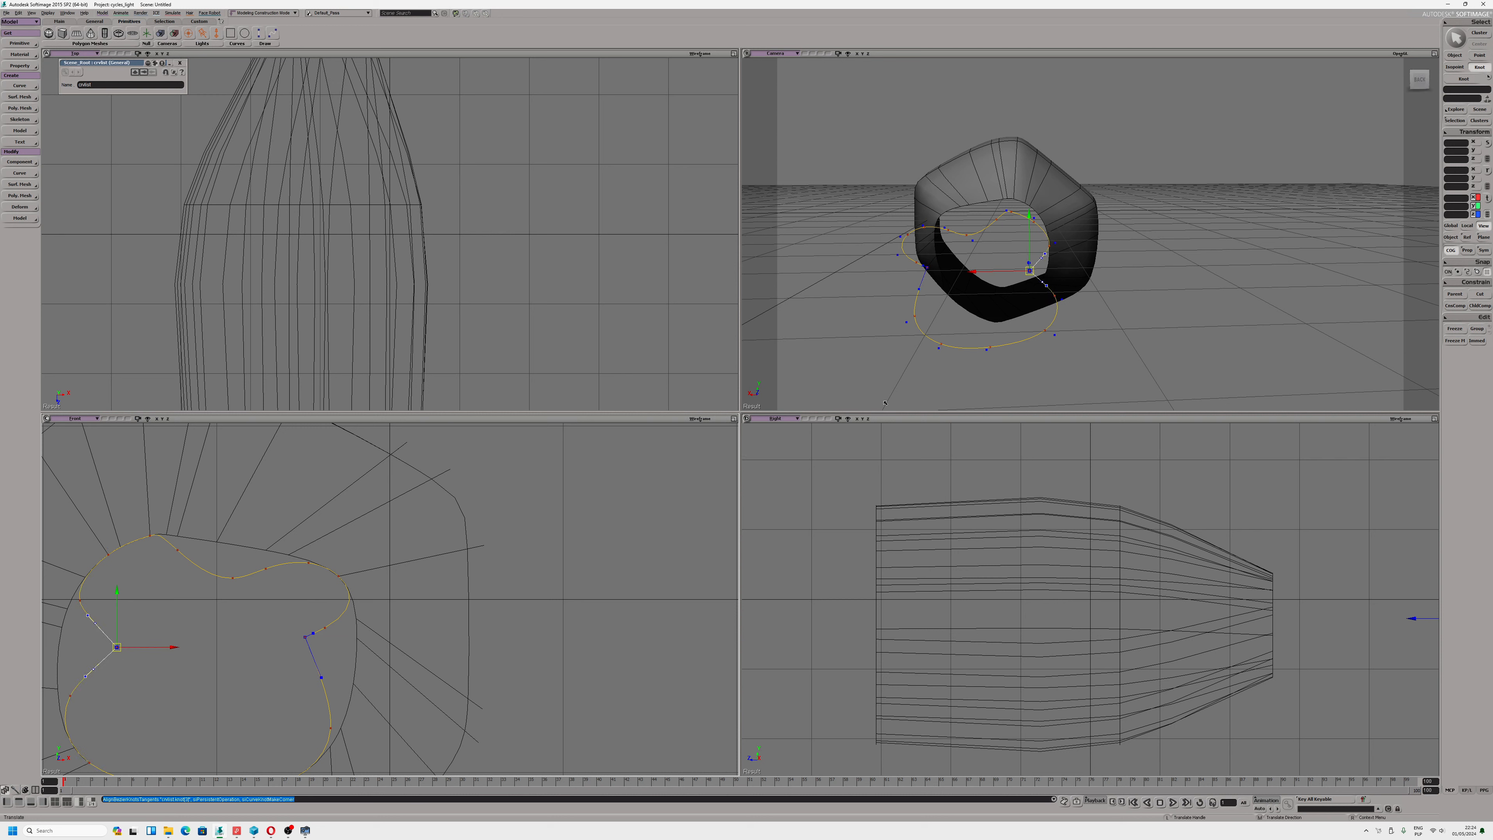
# Extend the surface's open end boundary to the reshaped closed curve using Extend to Curve
pyautogui.click(1435, 53)
pyautogui.moveTo(646, 283); pyautogui.dragTo(806, 347, button='right')
pyautogui.scroll(-2, 852, 352)
pyautogui.moveTo(852, 352); pyautogui.dragTo(732, 376)
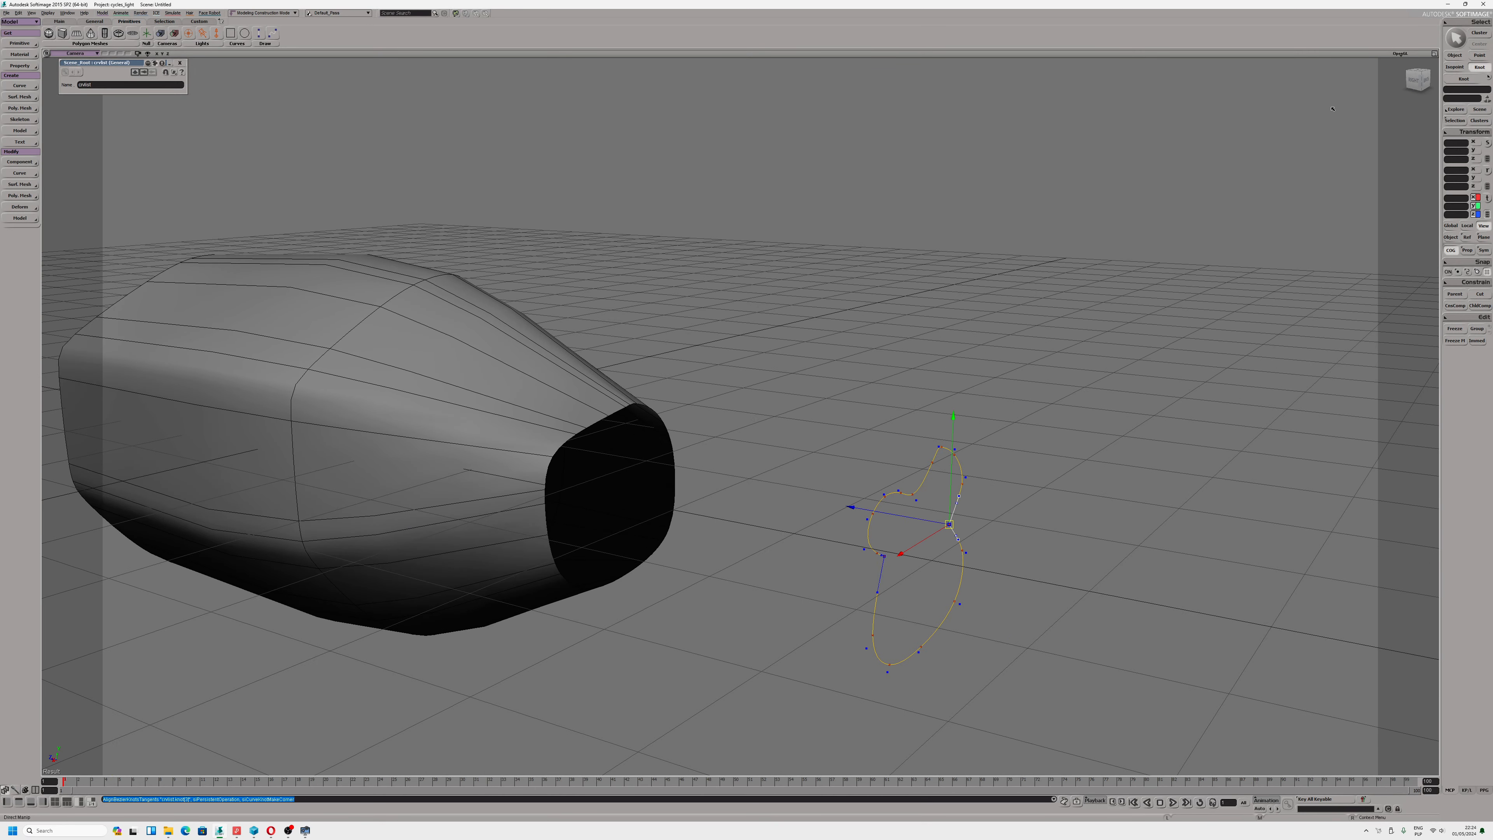
pyautogui.click(1456, 55)
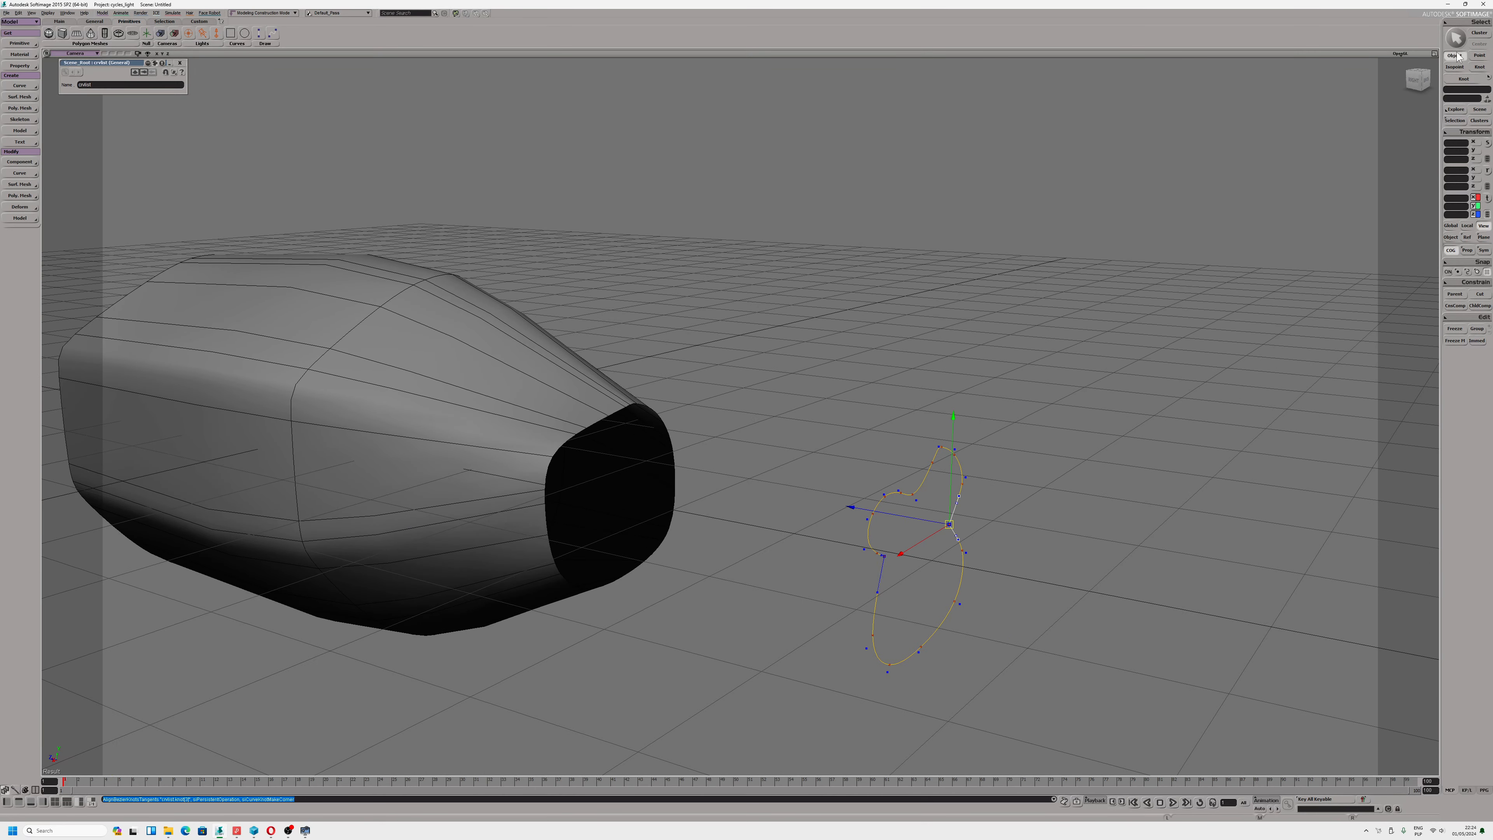
pyautogui.click(610, 415)
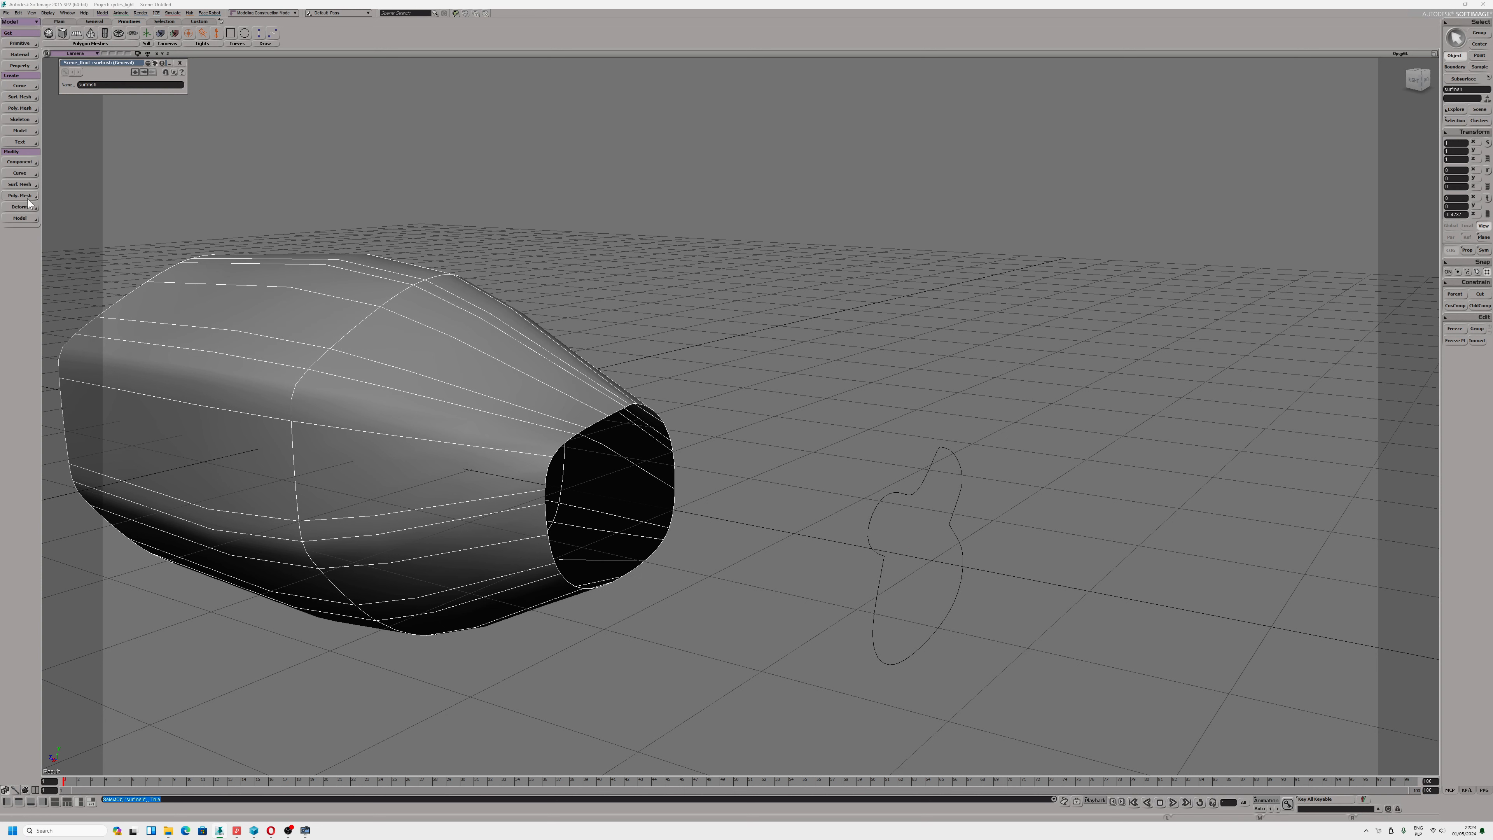
pyautogui.click(26, 185)
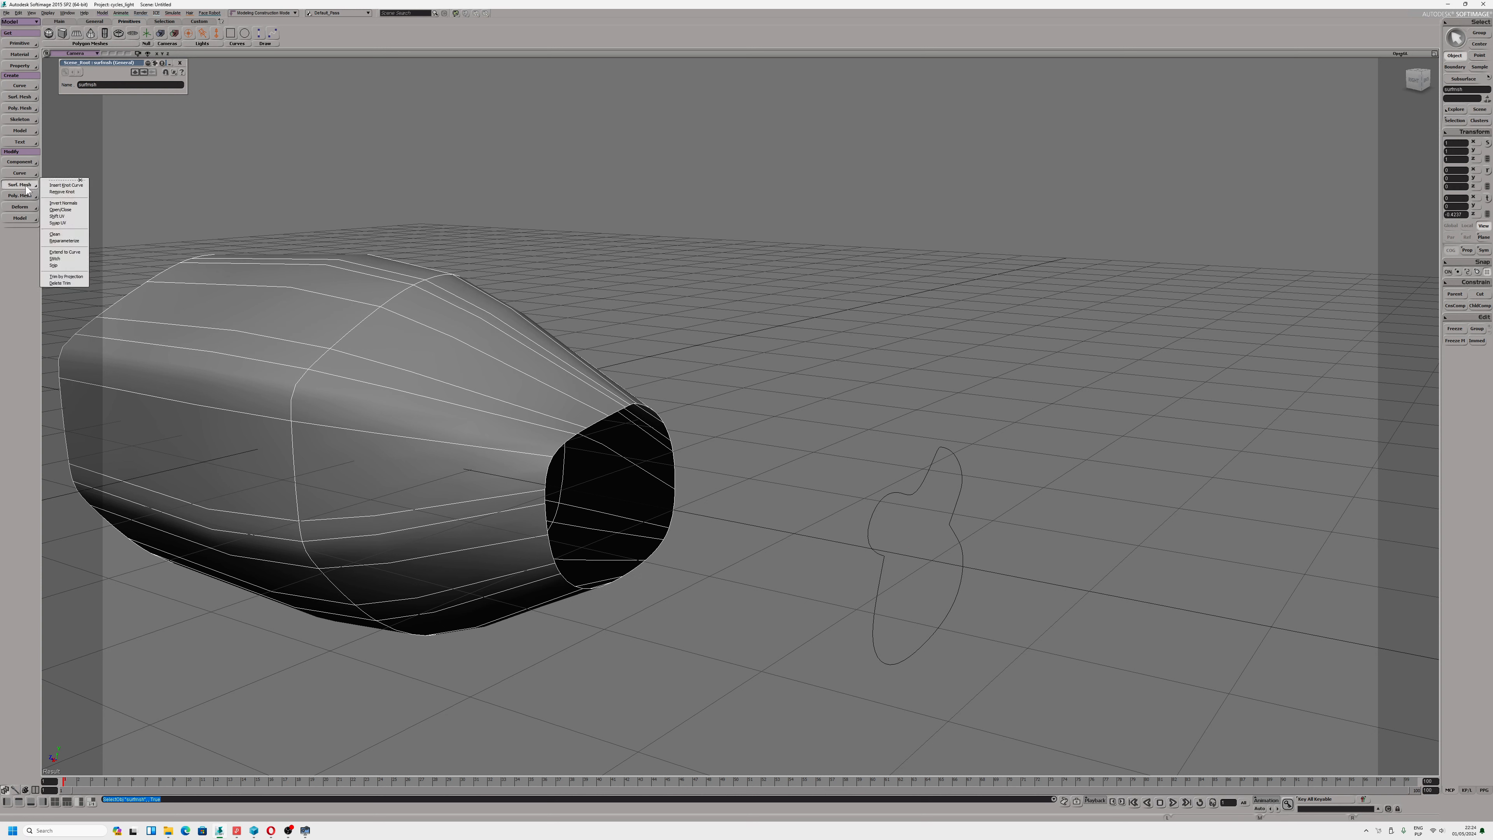
pyautogui.click(70, 254)
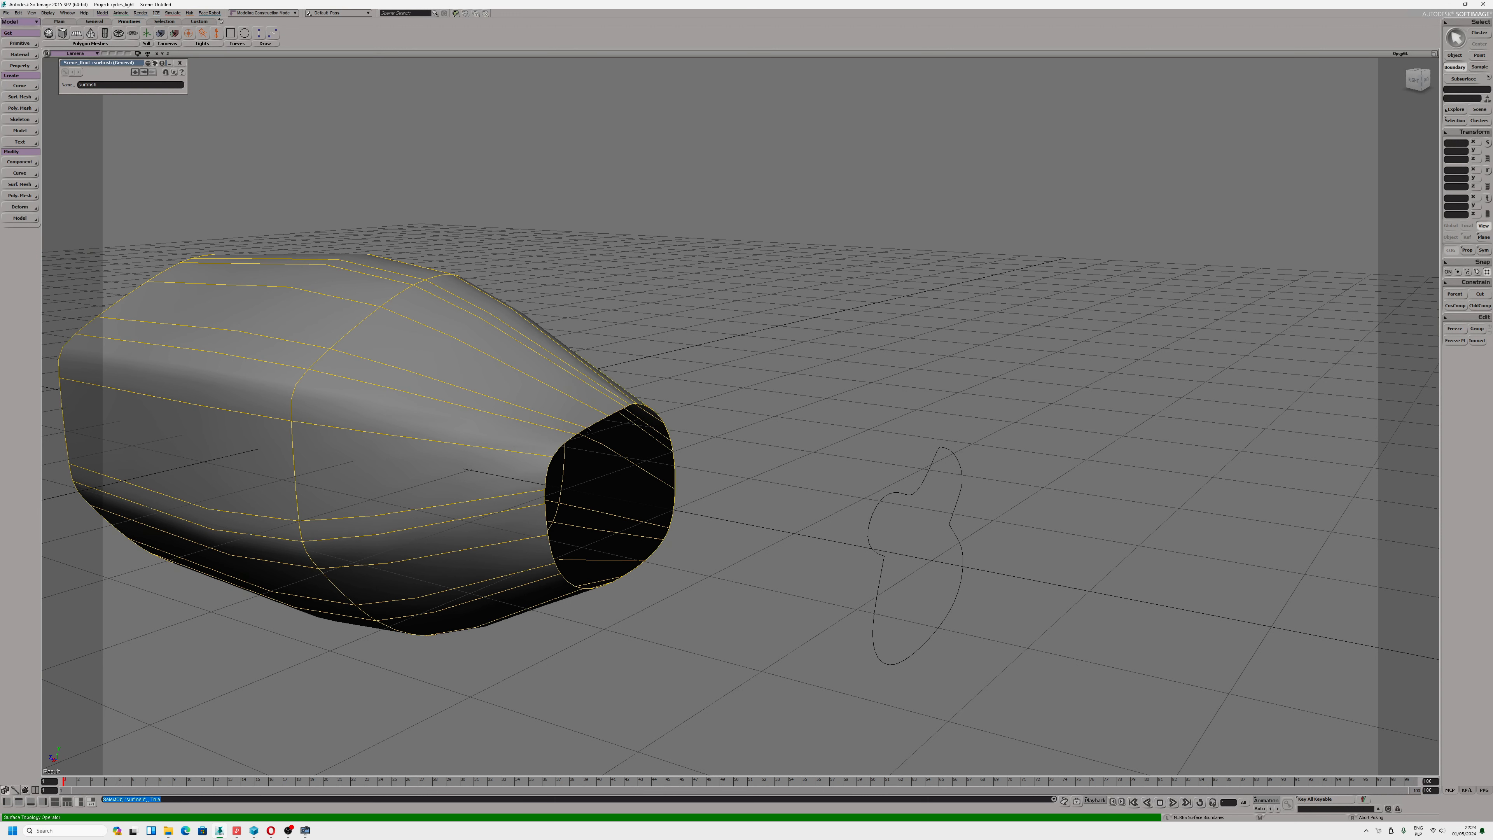
pyautogui.click(593, 428)
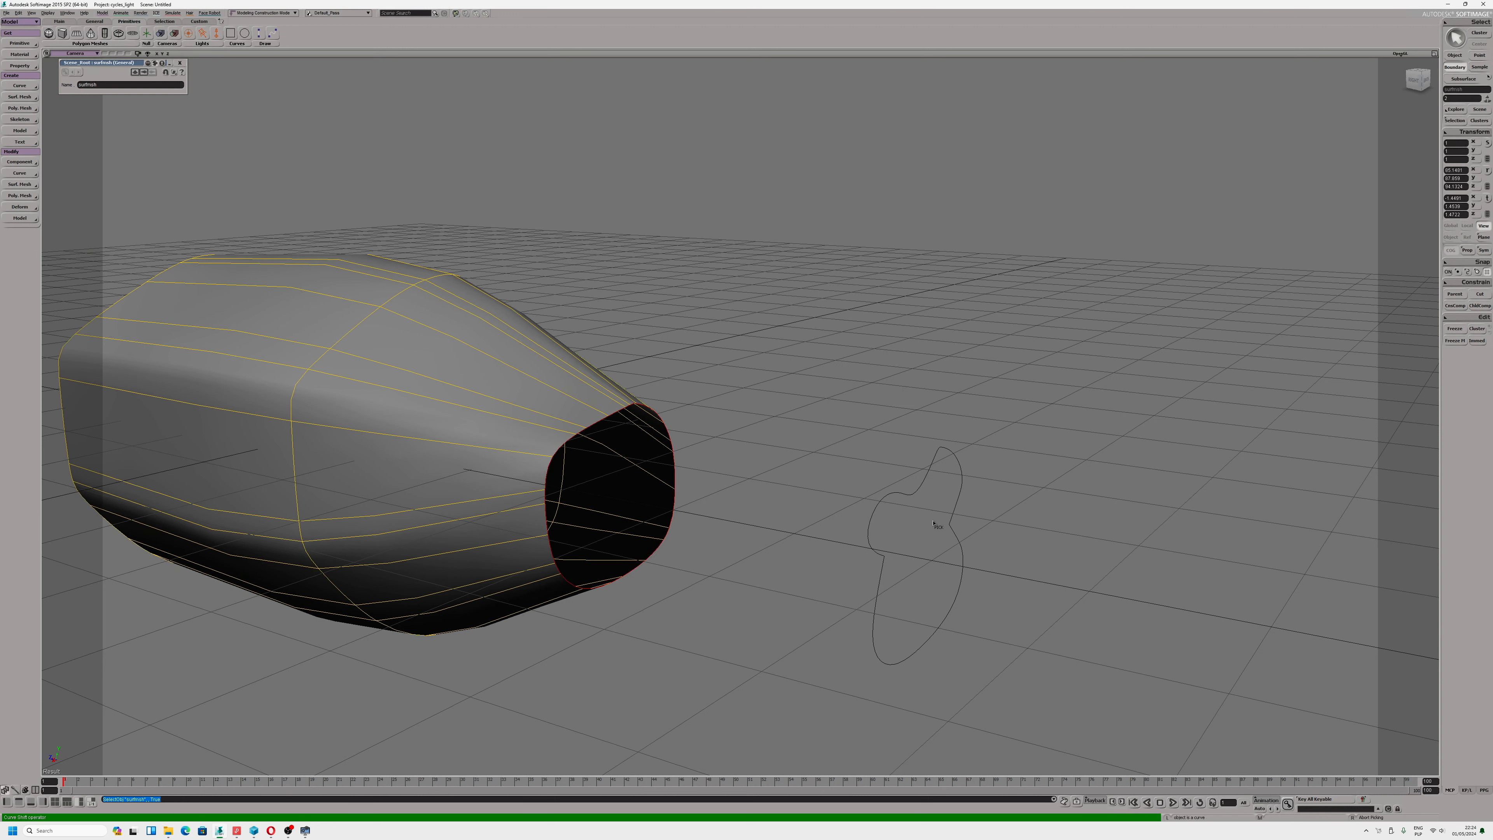
pyautogui.click(908, 496)
pyautogui.moveTo(711, 493)
pyautogui.mouseDown(button='right')
pyautogui.moveTo(647, 539)
pyautogui.moveTo(706, 498)
pyautogui.mouseUp(button='right')
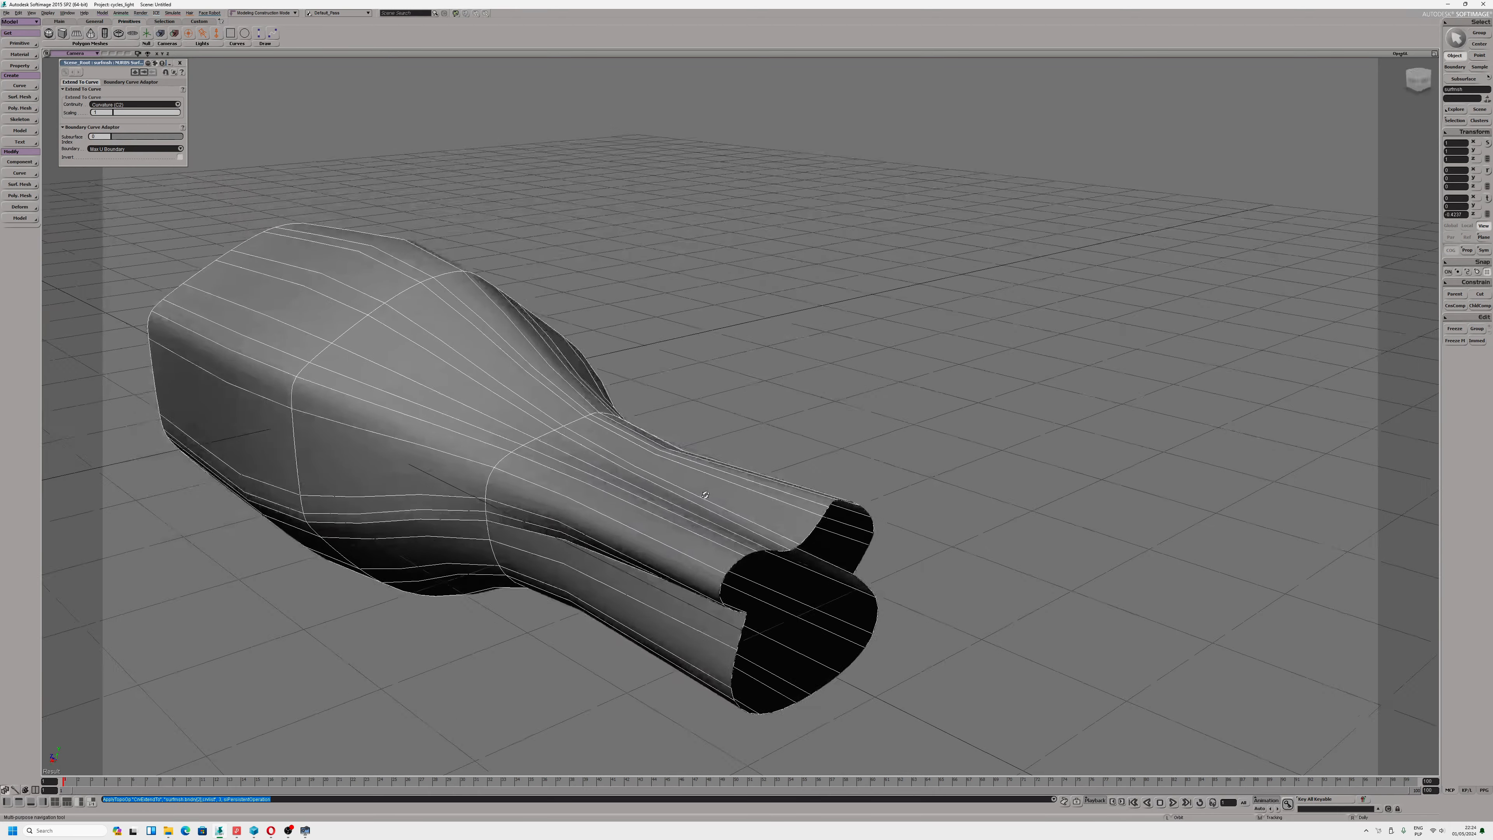
pyautogui.scroll(-3, 706, 497)
pyautogui.scroll(3, 706, 497)
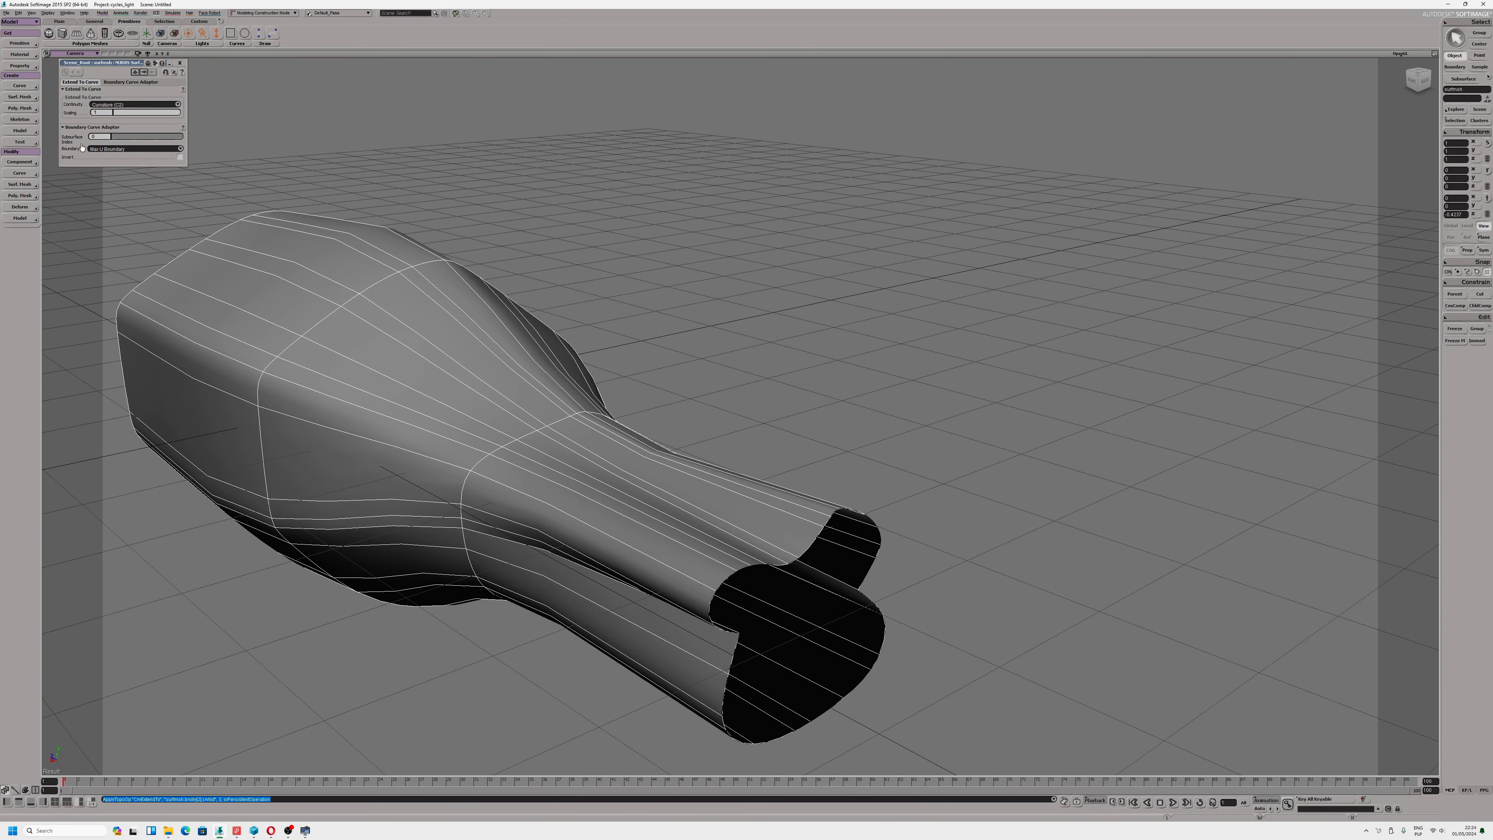
# Try different scaling and the Tangent (C1) and Position (C0) continuity options on the extension, and restore Curvature (C2)
pyautogui.moveTo(113, 112); pyautogui.dragTo(218, 128)
pyautogui.click(121, 106)
pyautogui.click(122, 99)
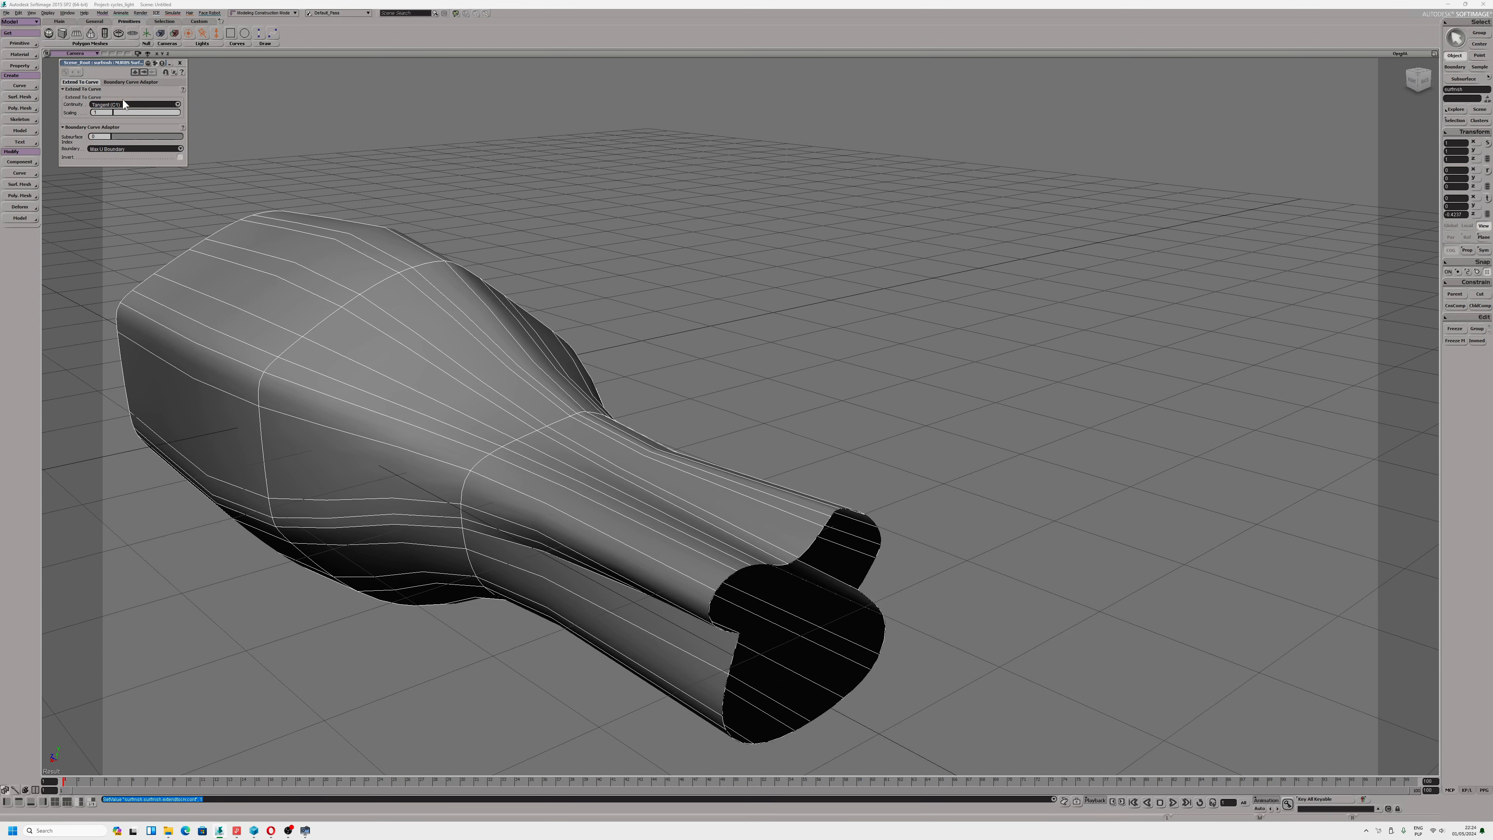
pyautogui.click(128, 105)
pyautogui.click(124, 104)
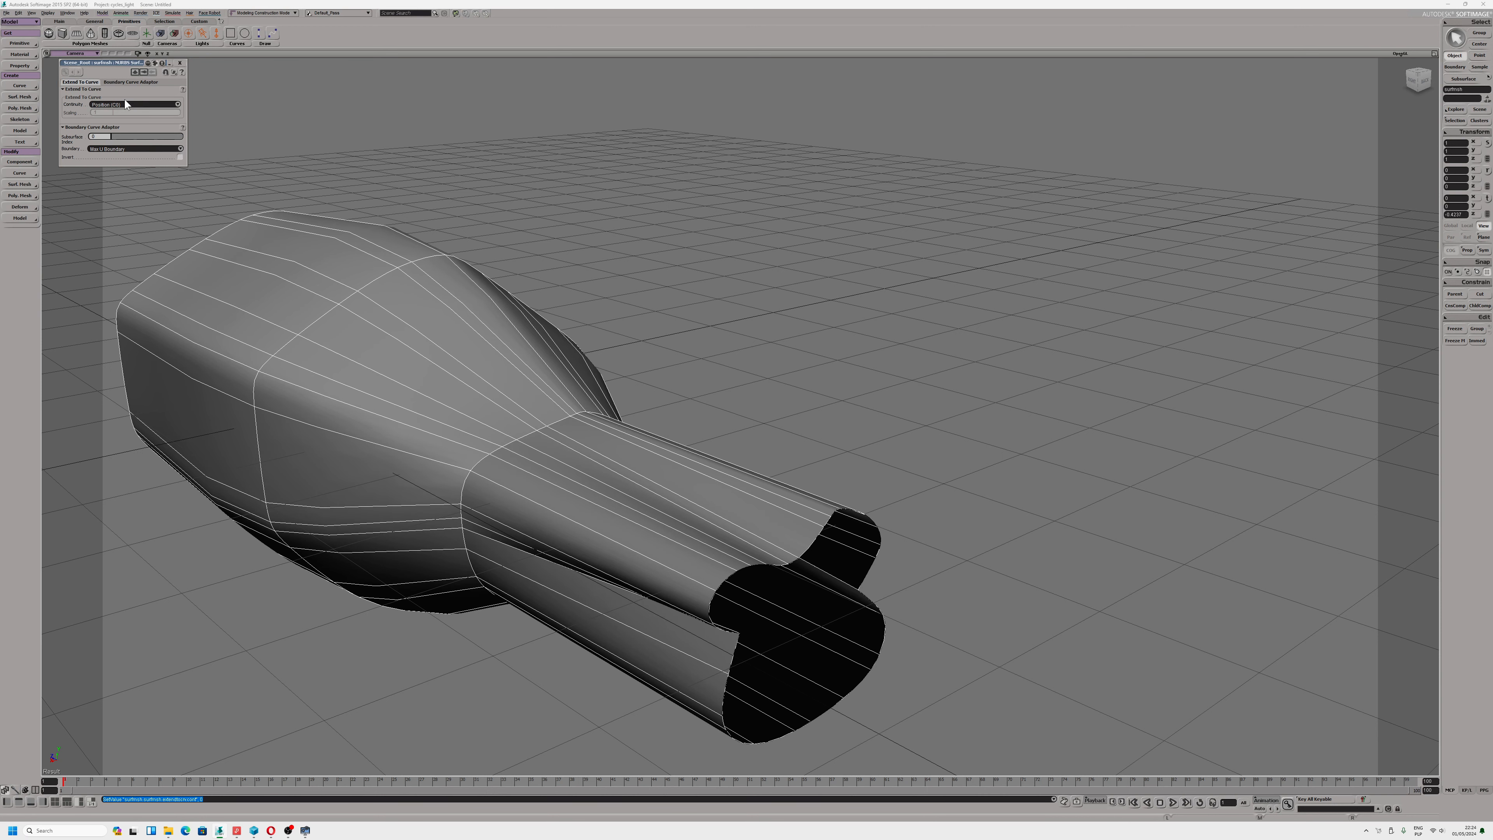
pyautogui.click(126, 104)
pyautogui.click(120, 112)
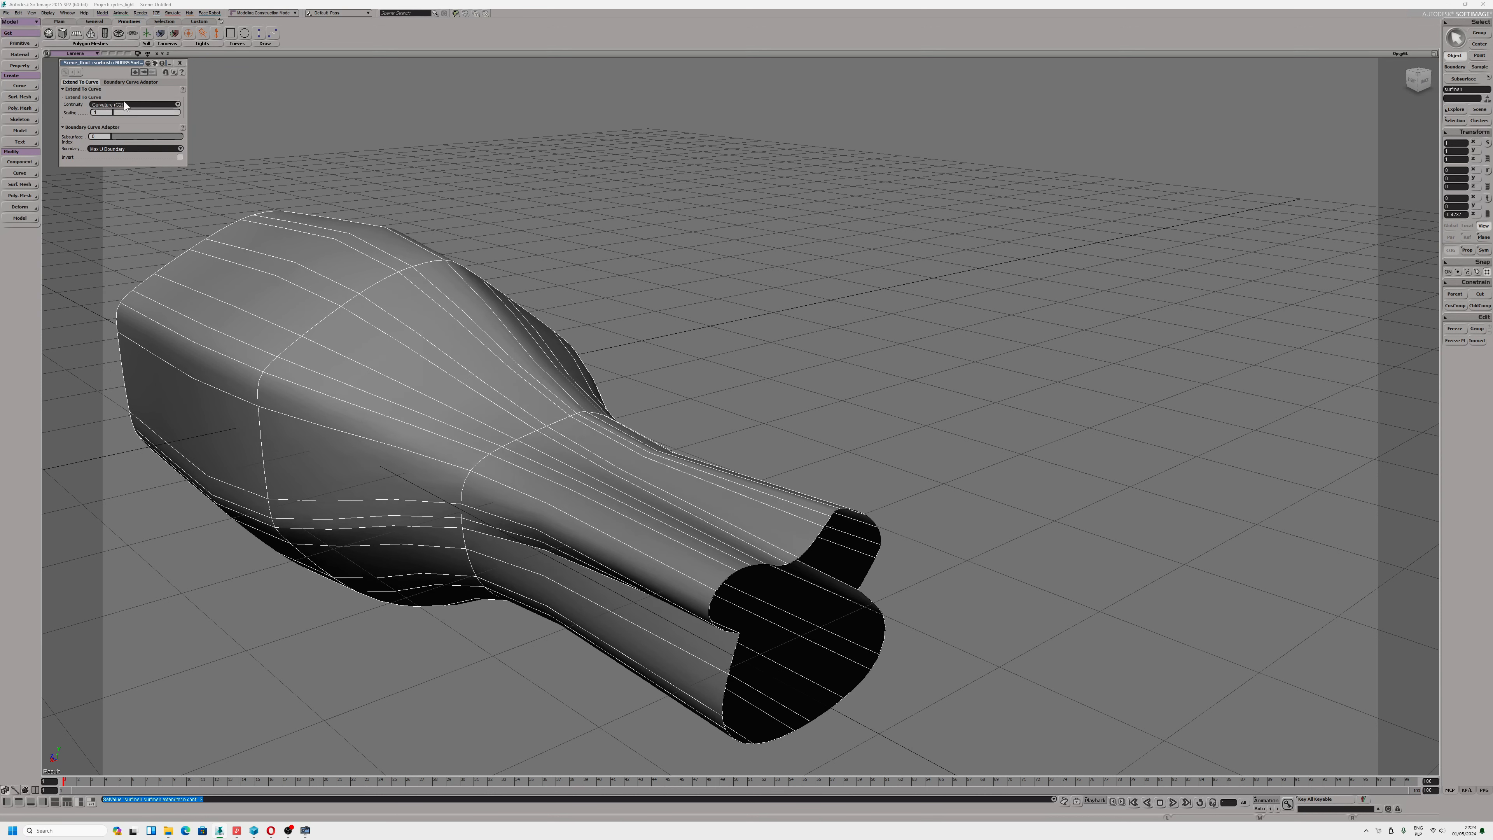
# Vary the extension's scaling and try the Max V, Min U and Min V boundaries in the Boundary Curve Adaptor
pyautogui.click(129, 83)
pyautogui.moveTo(156, 112); pyautogui.dragTo(220, 119)
pyautogui.click(122, 151)
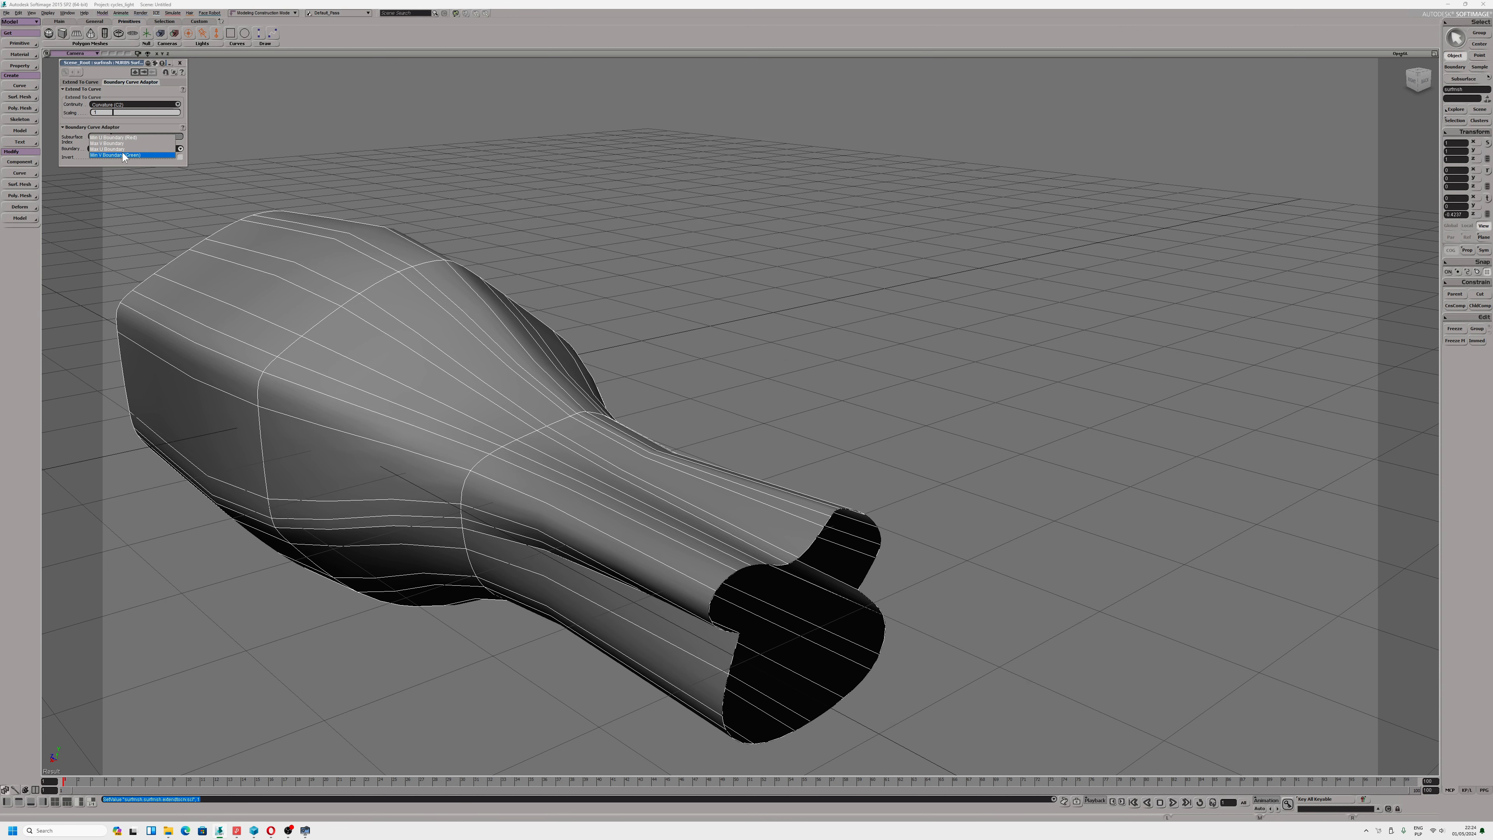
pyautogui.click(122, 149)
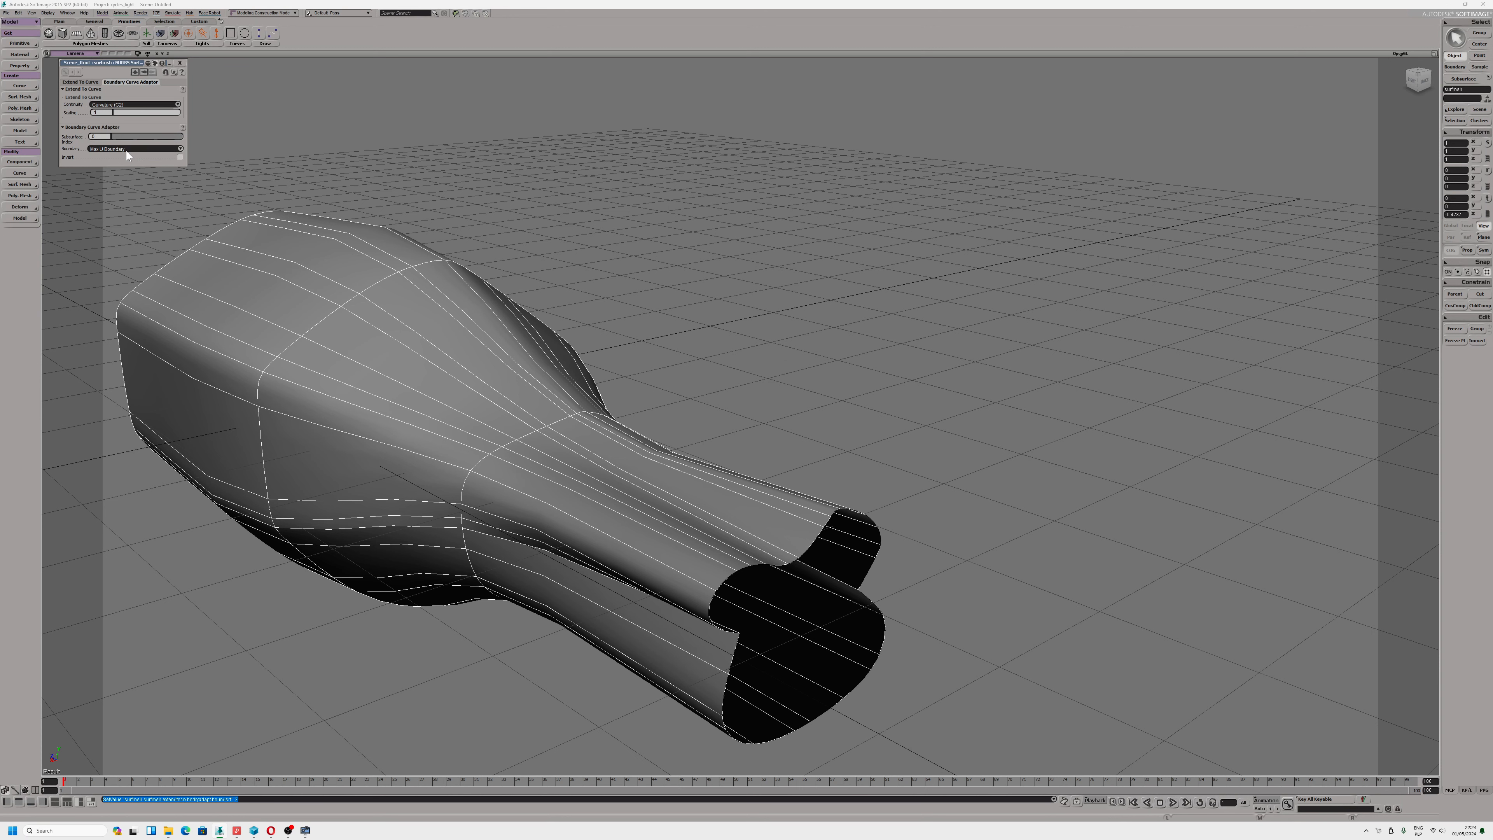
pyautogui.click(126, 151)
pyautogui.click(125, 145)
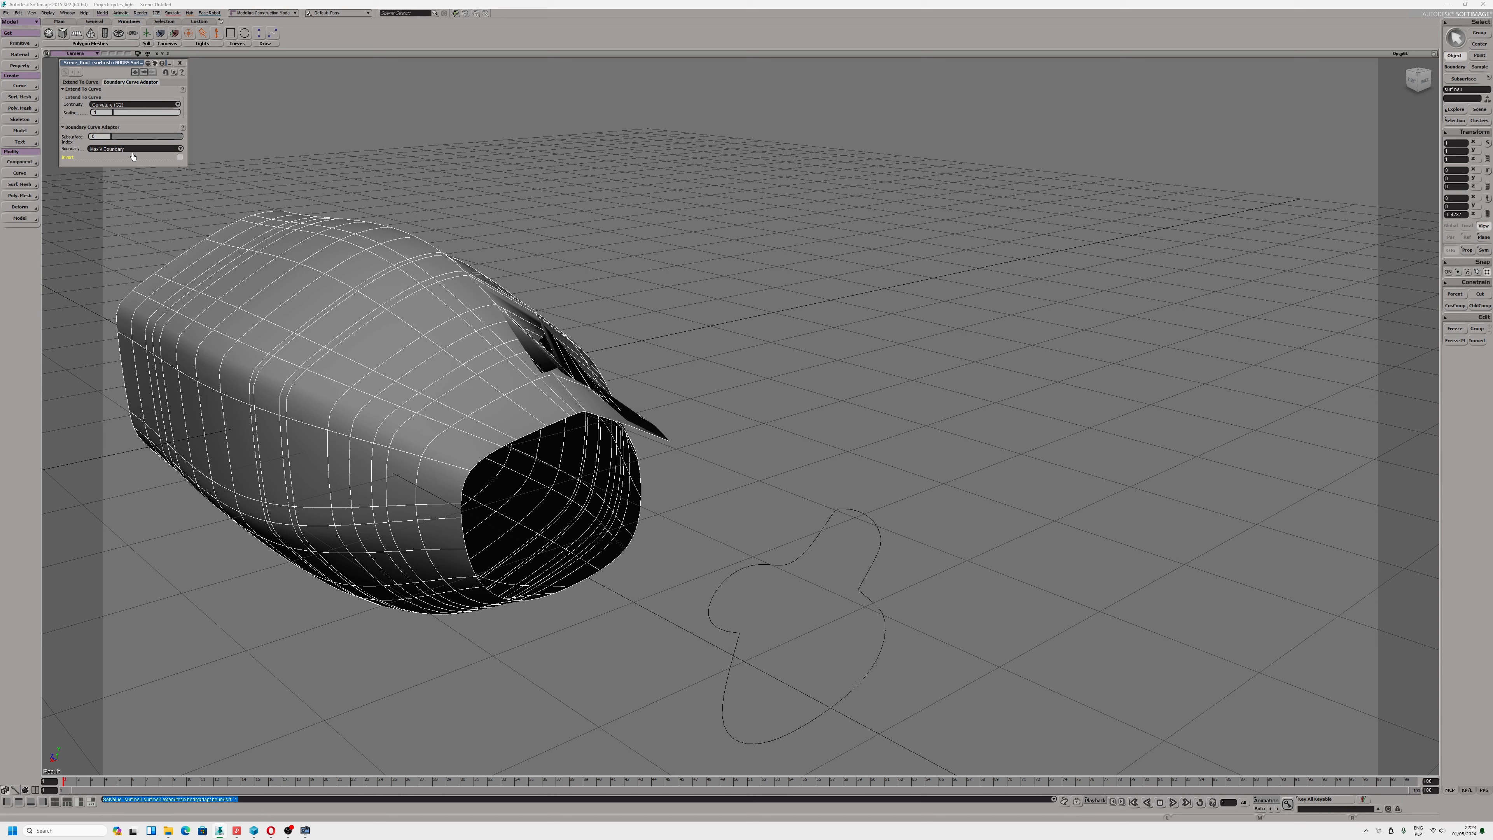
pyautogui.click(130, 156)
pyautogui.click(131, 151)
pyautogui.click(129, 144)
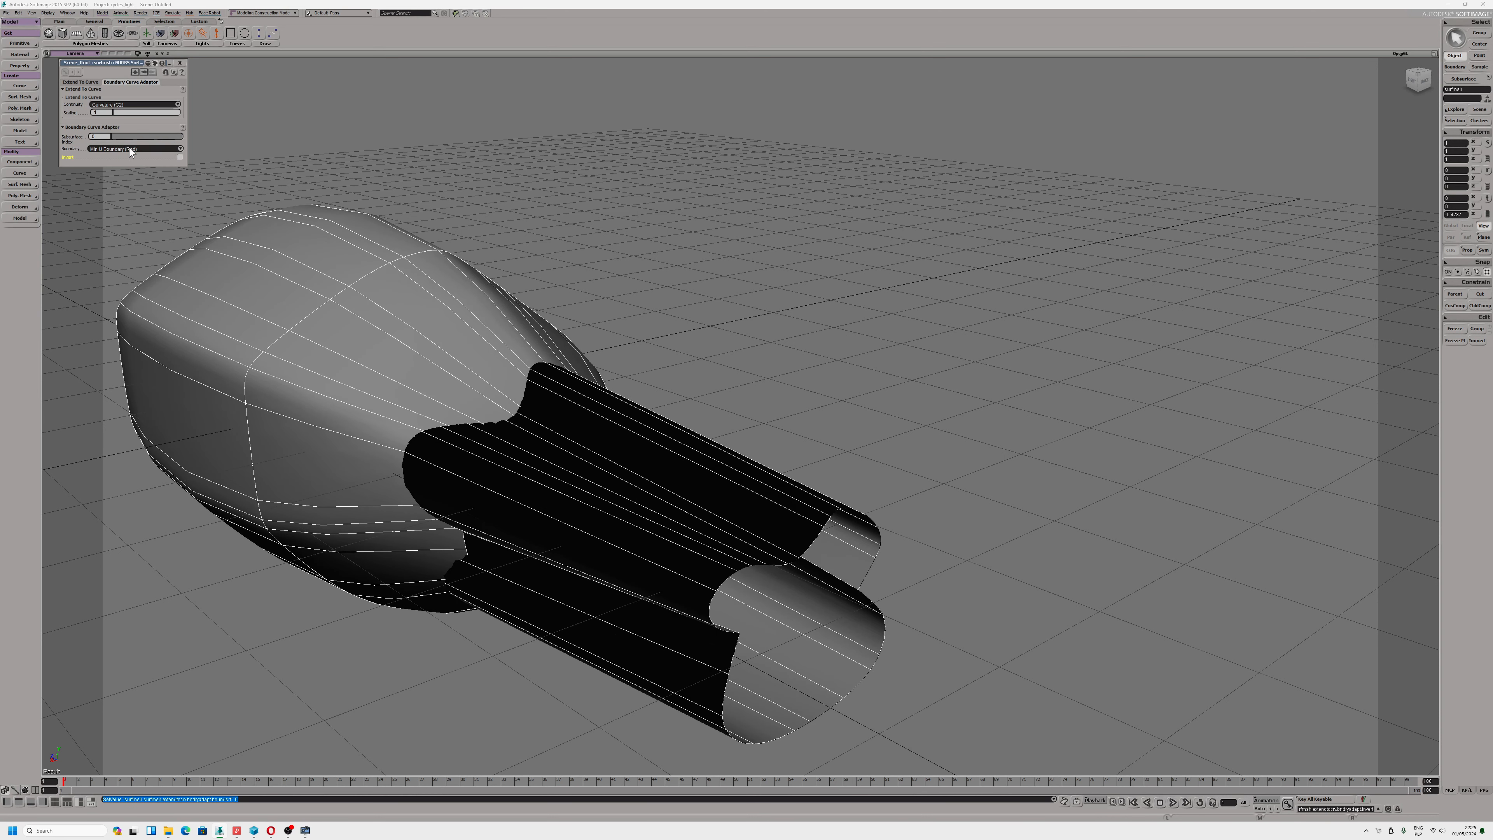
pyautogui.click(129, 167)
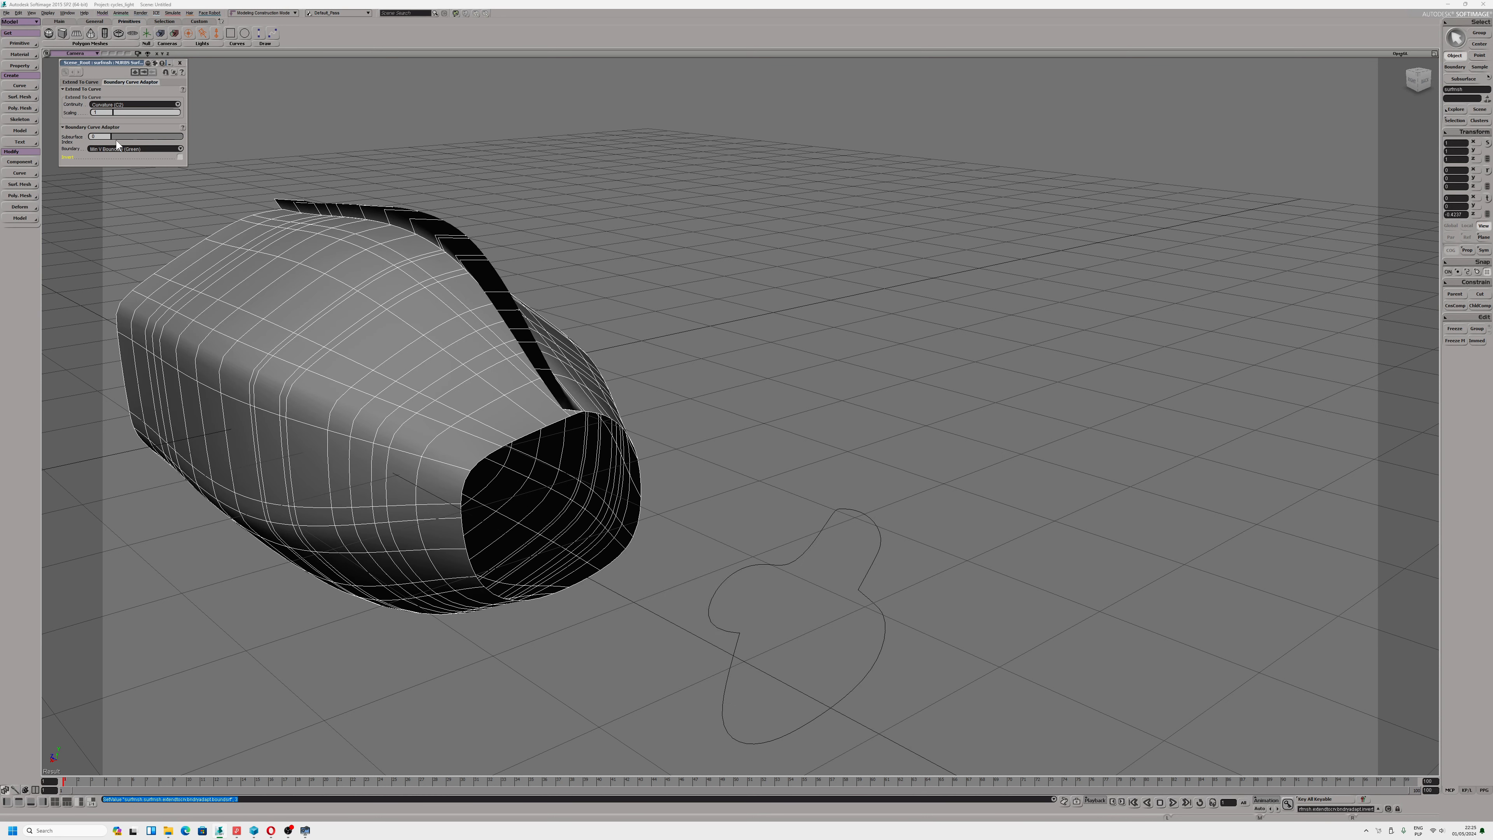
pyautogui.click(124, 148)
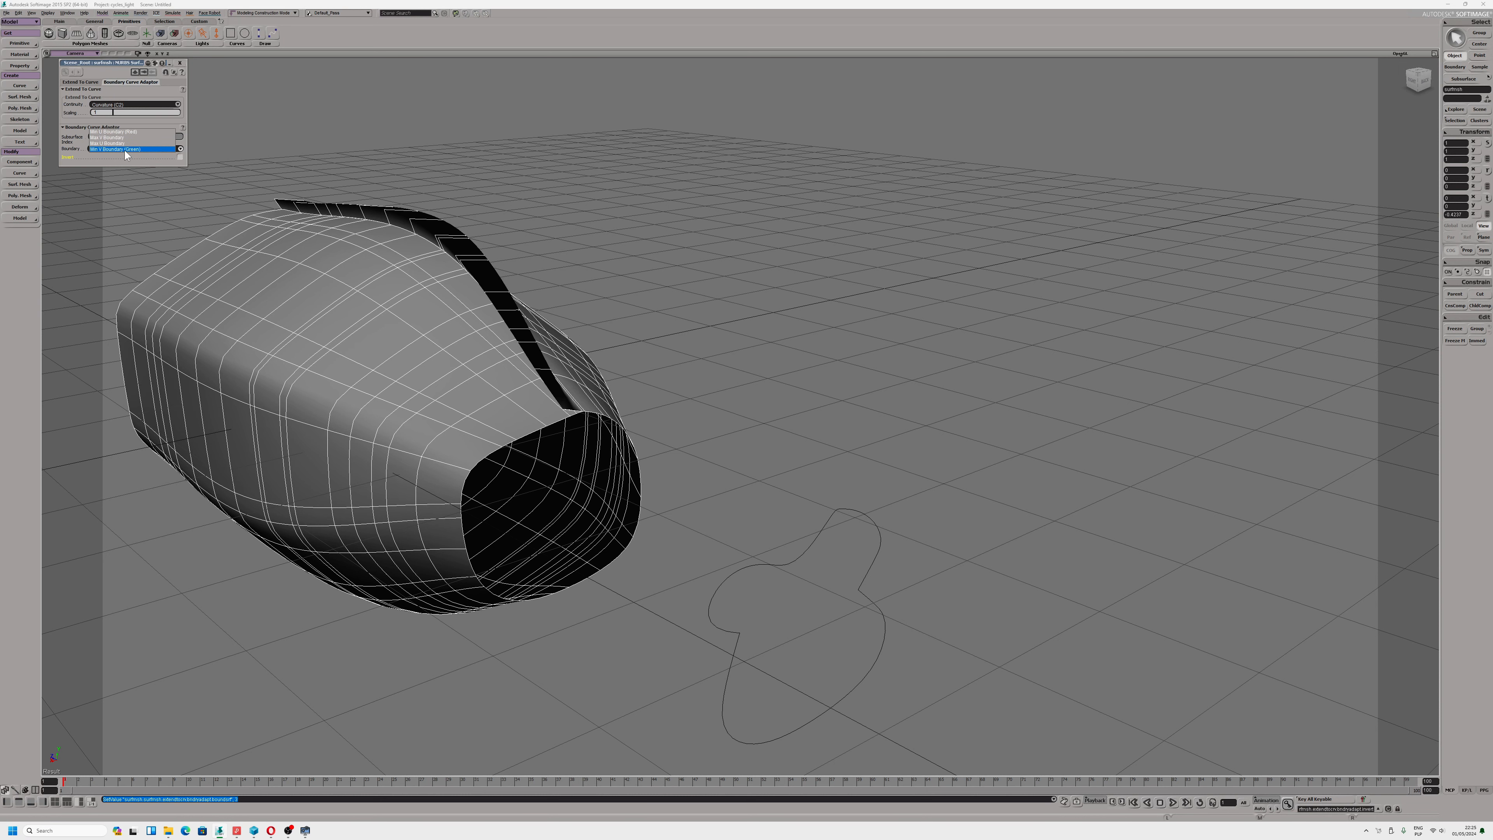
pyautogui.click(121, 141)
pyautogui.click(123, 150)
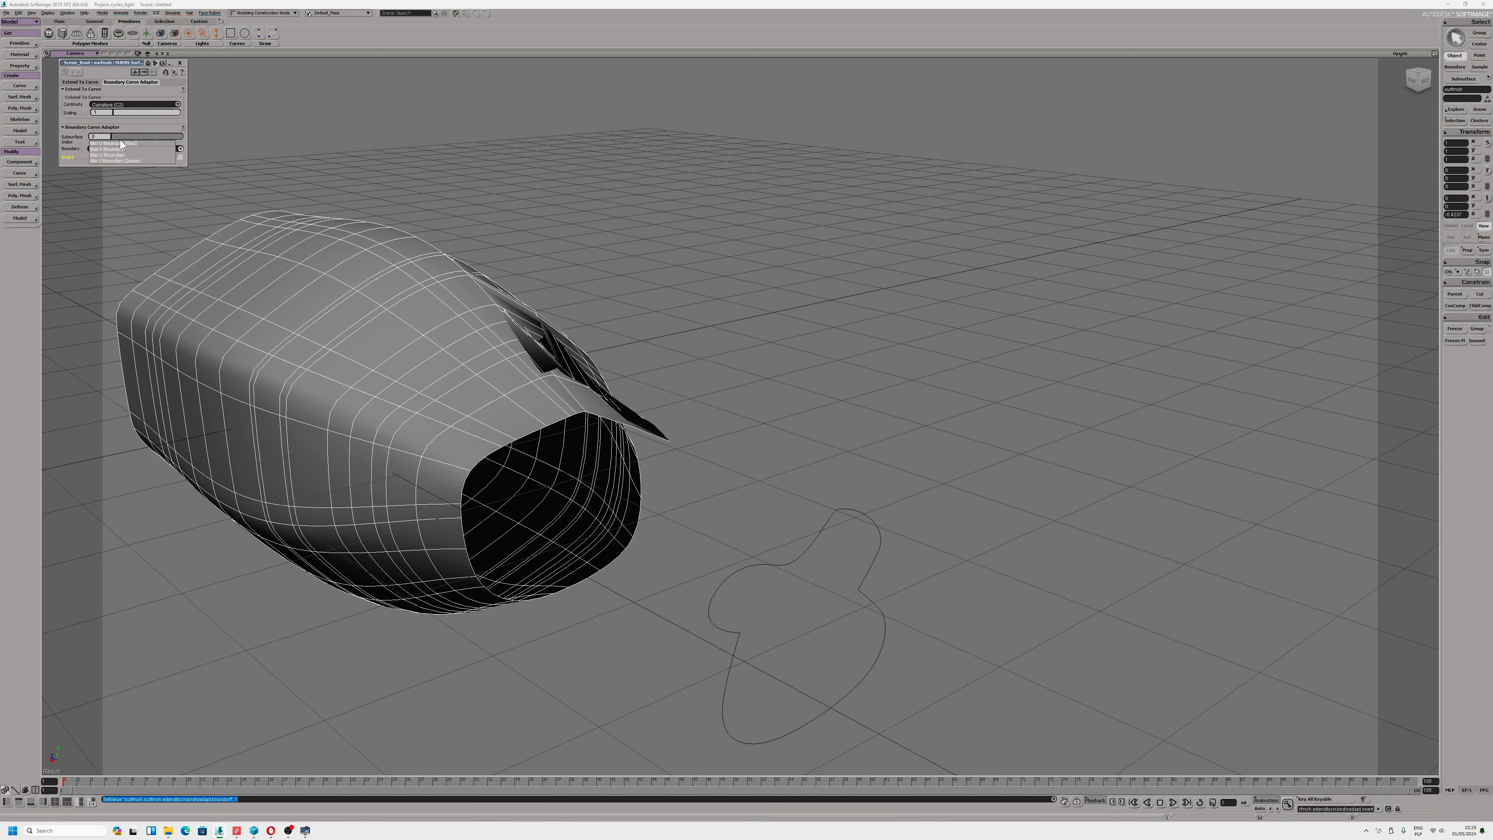
pyautogui.click(120, 140)
pyautogui.click(121, 148)
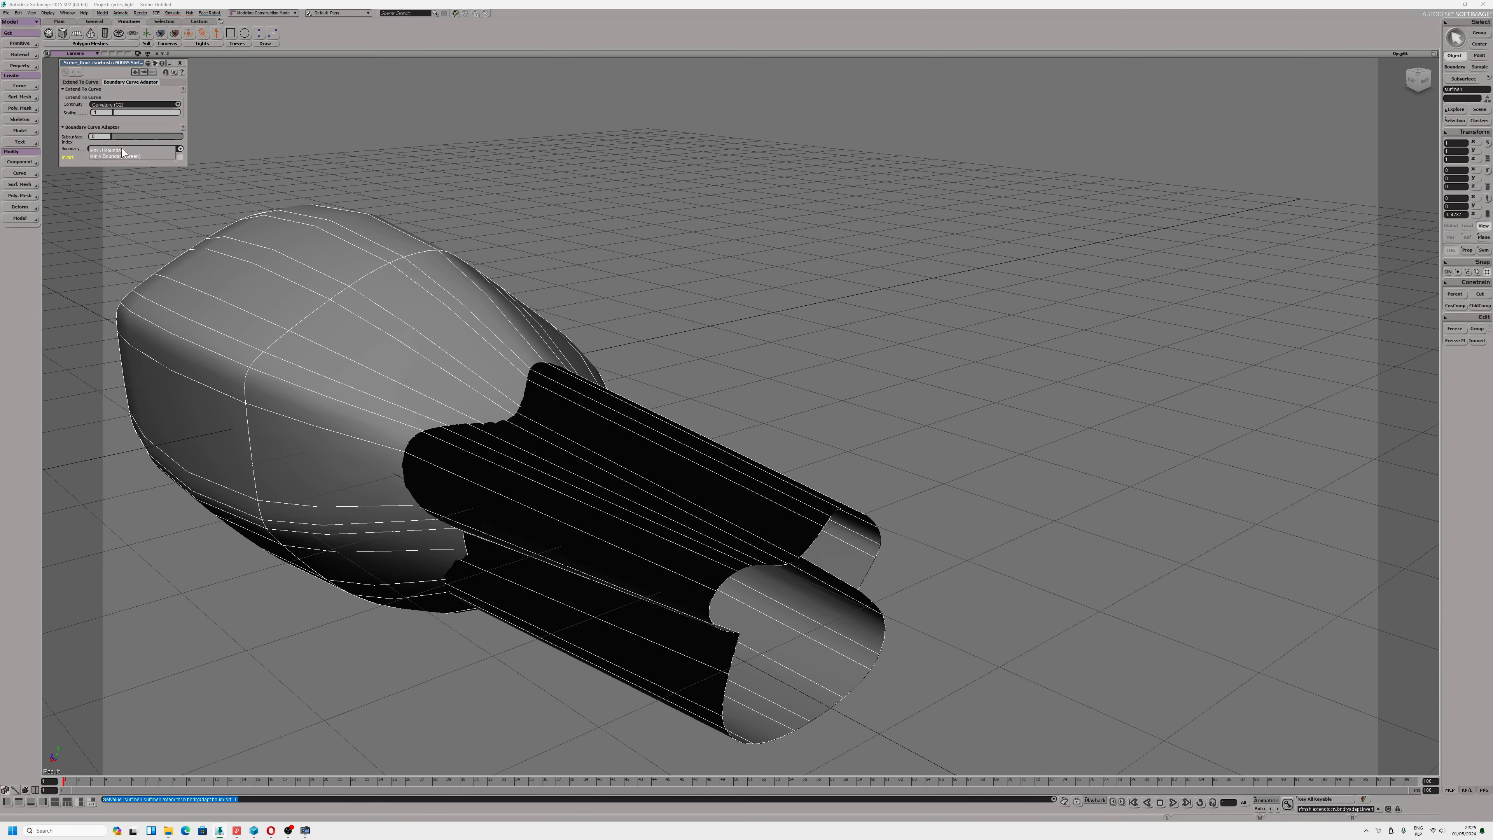
pyautogui.click(117, 165)
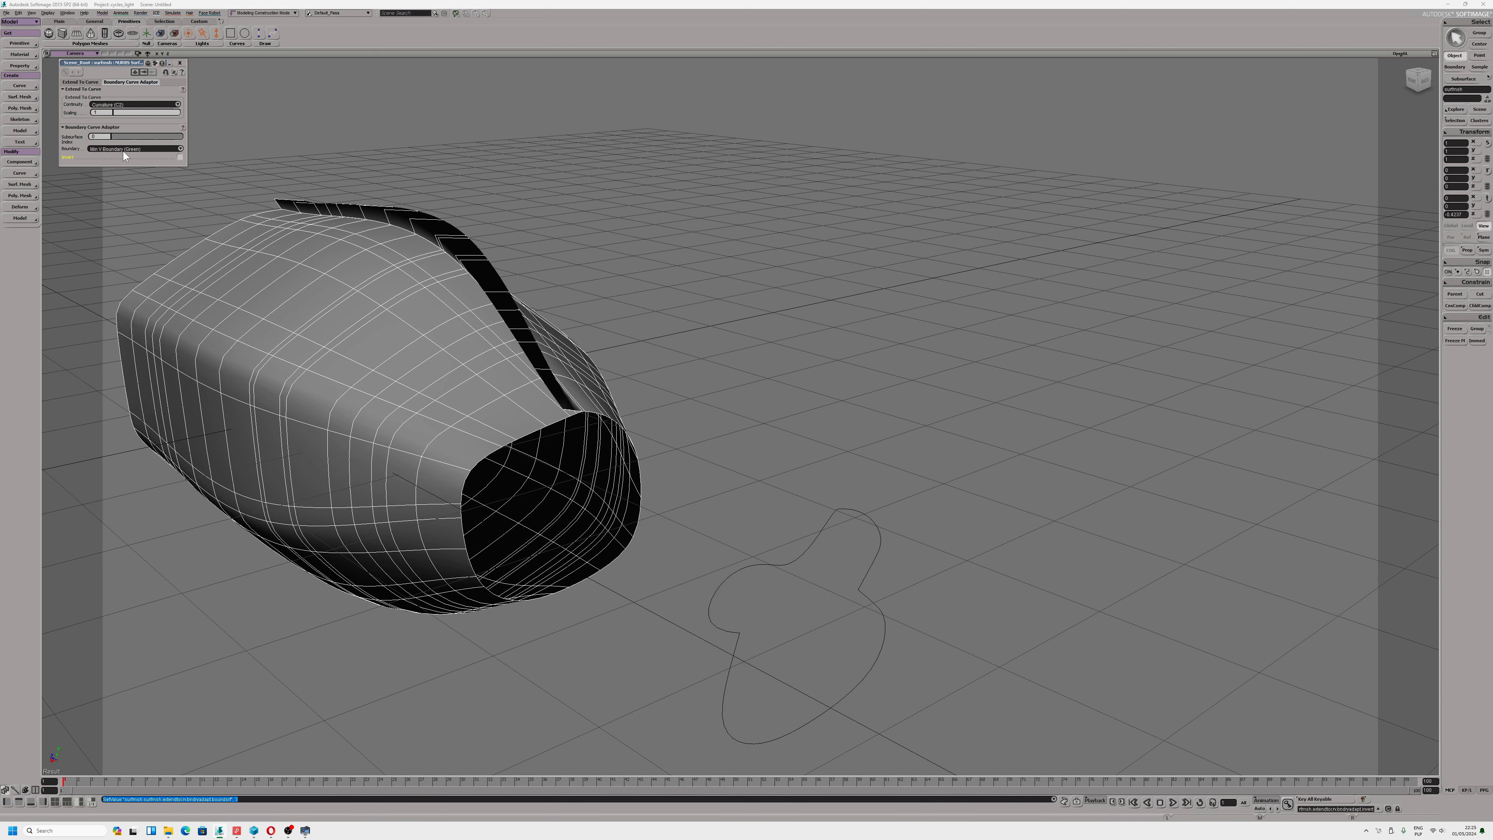
# Set the extension's continuity to Position (C0) and its boundary to Max U Boundary
pyautogui.click(135, 105)
pyautogui.click(131, 109)
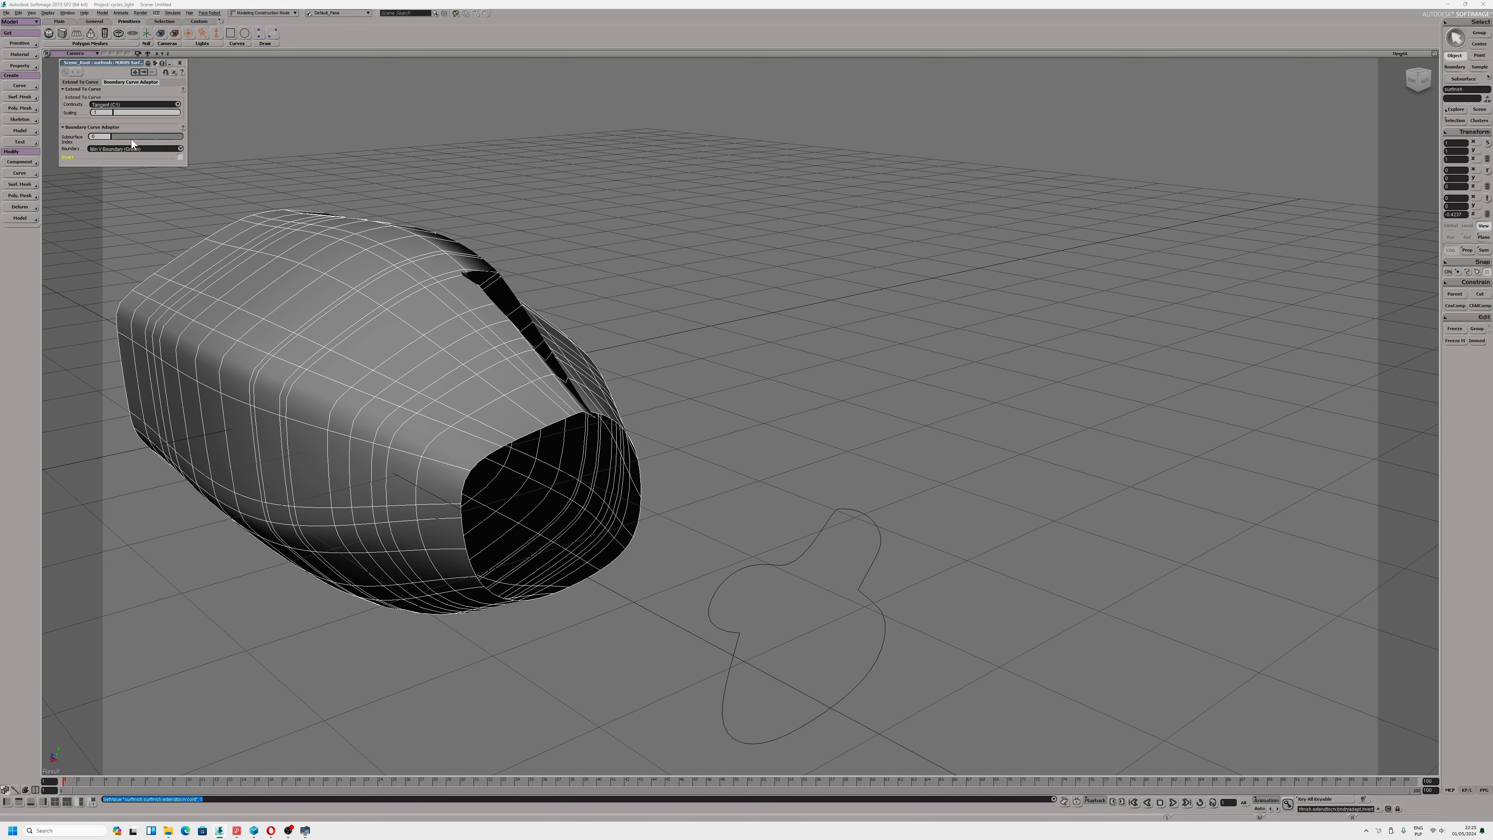
pyautogui.click(121, 107)
pyautogui.click(119, 100)
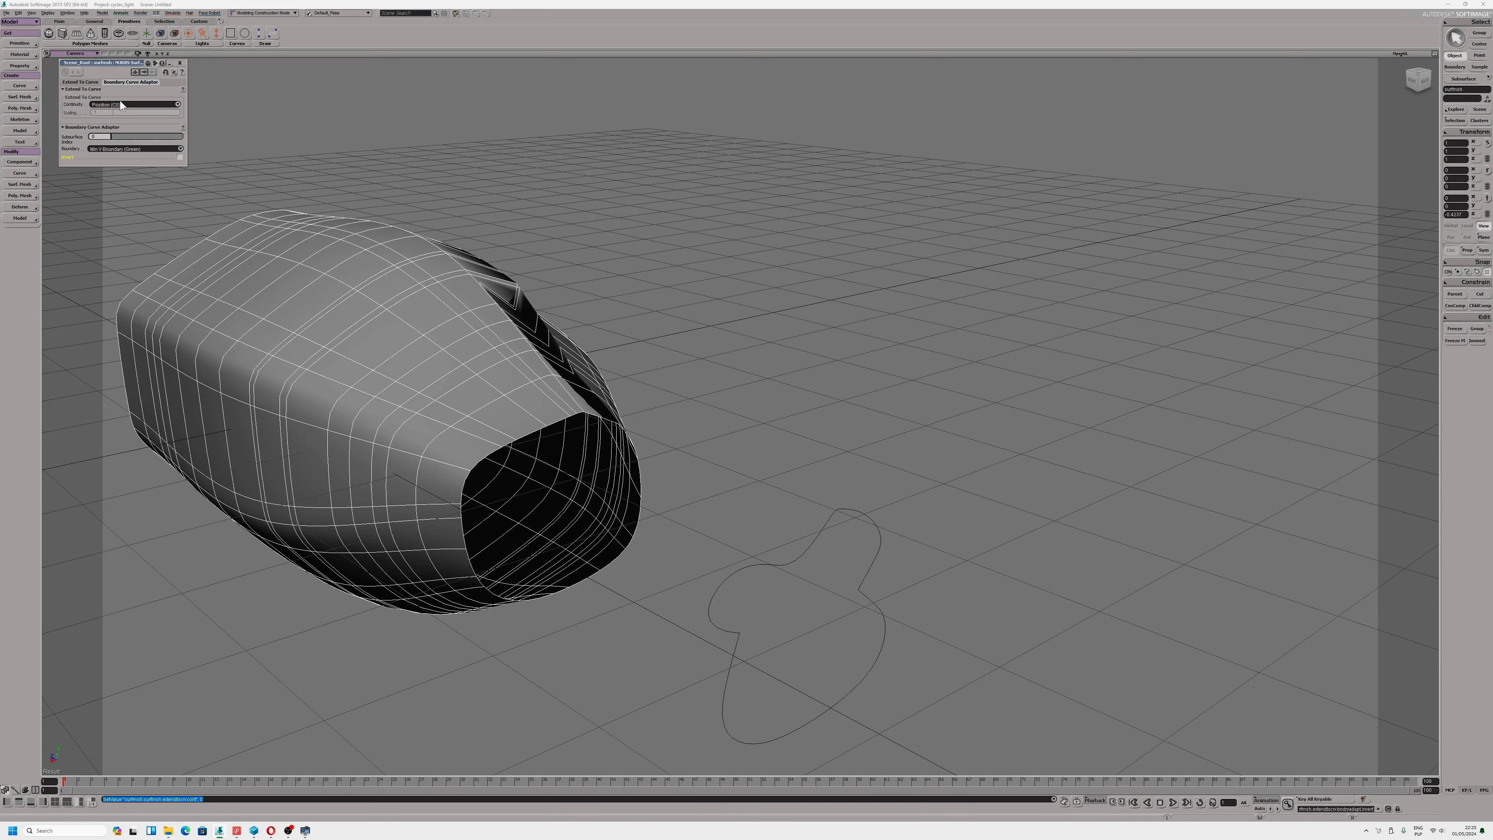
pyautogui.click(131, 148)
pyautogui.click(128, 153)
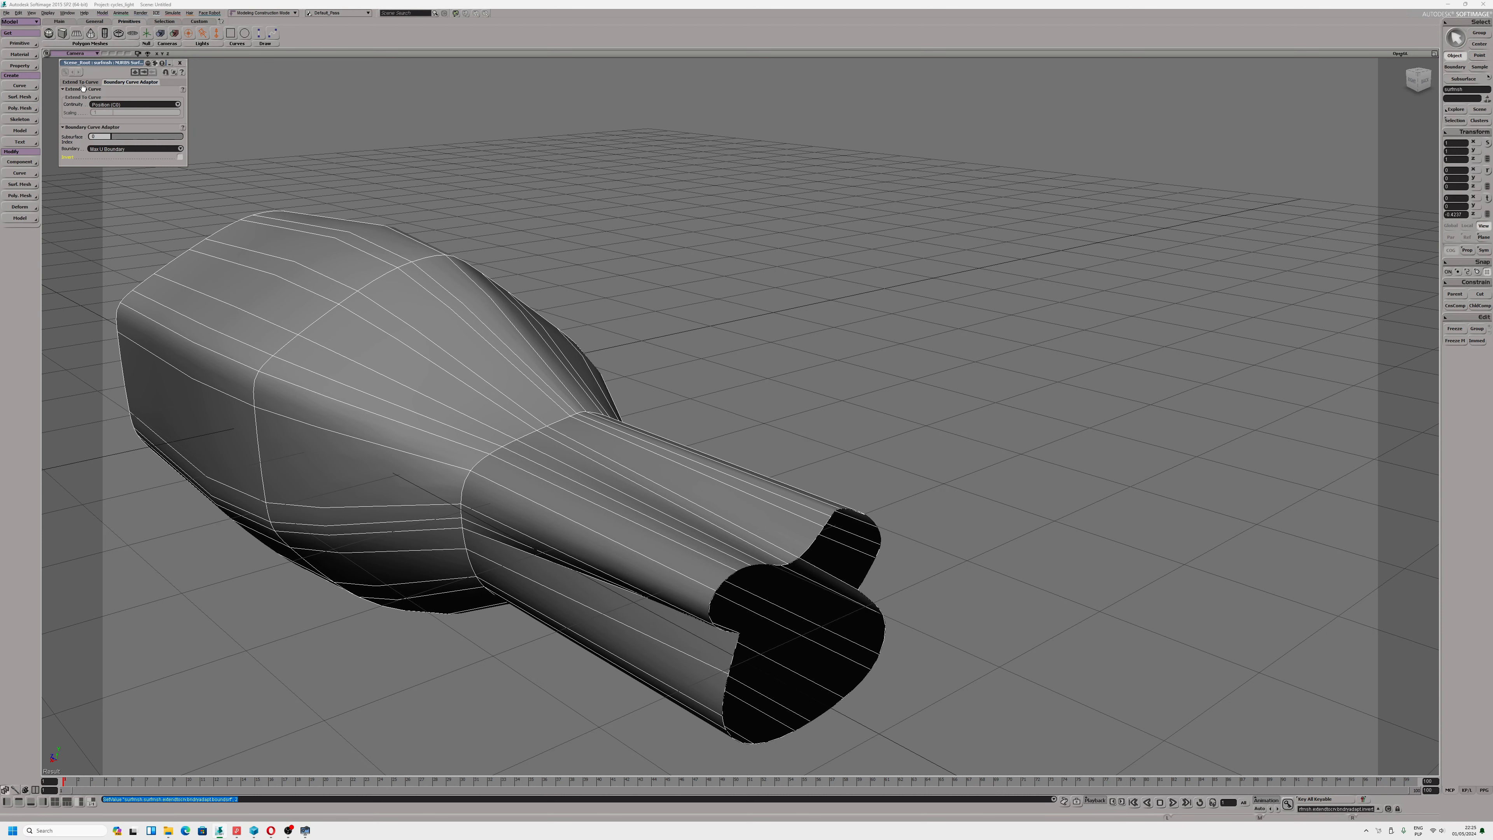
# Move the closed end curve farther out from the neck and scale it down slightly to lengthen the extended surface
pyautogui.scroll(-3, 672, 479)
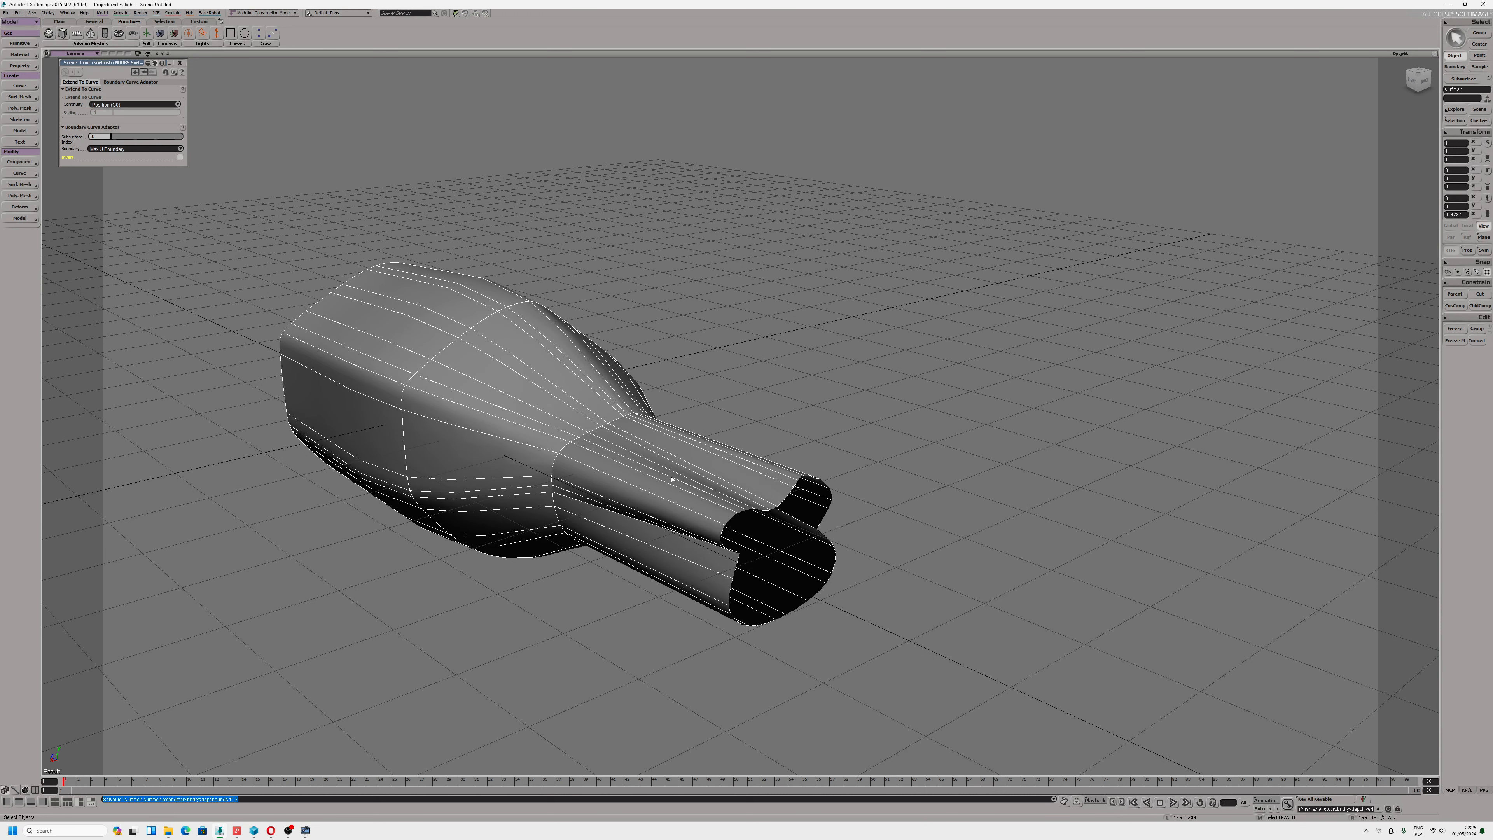
pyautogui.click(735, 534)
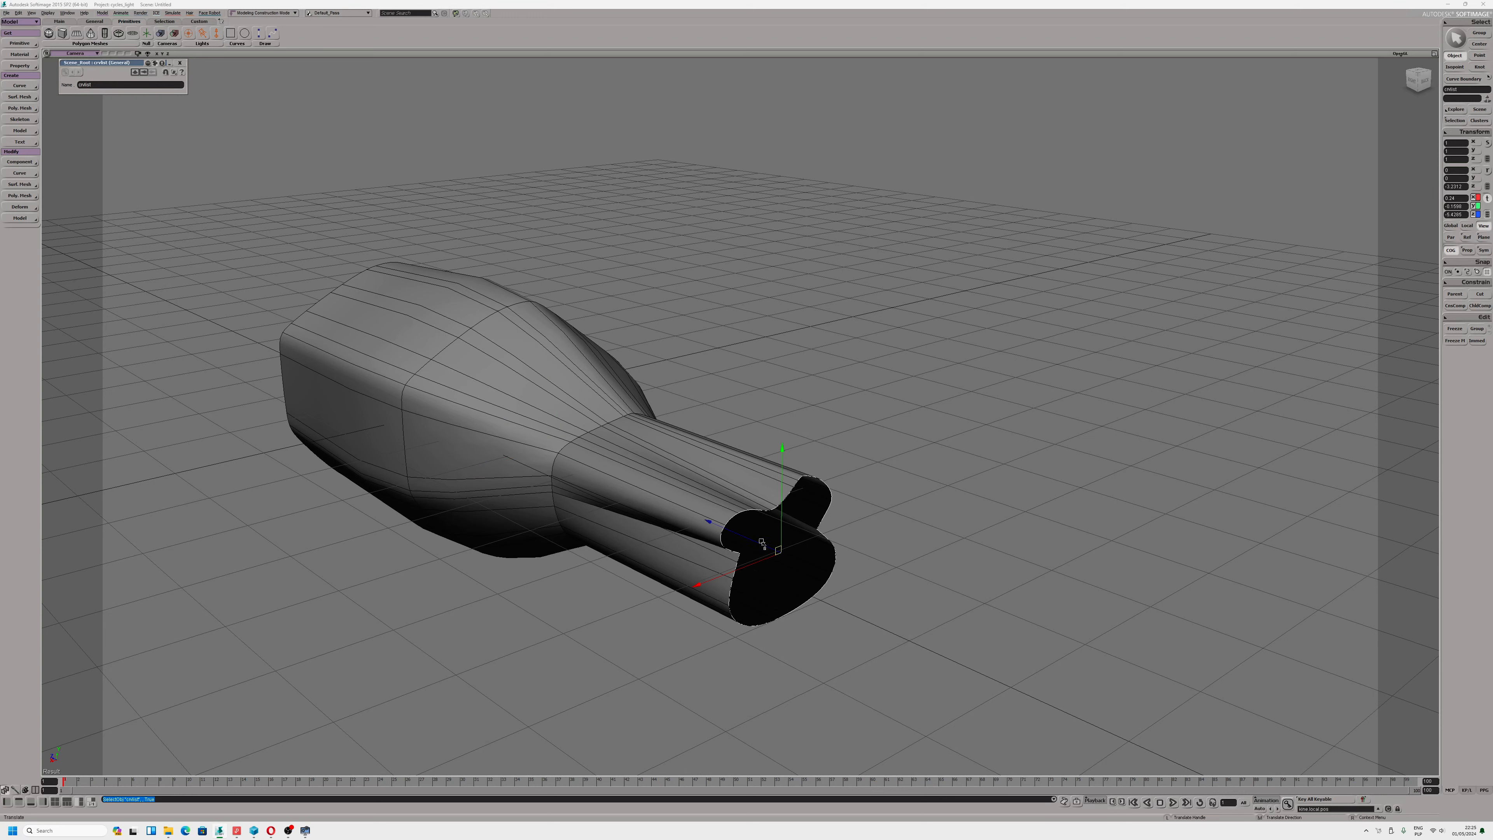
pyautogui.press('v')
pyautogui.moveTo(735, 534); pyautogui.dragTo(782, 515)
pyautogui.press('x')
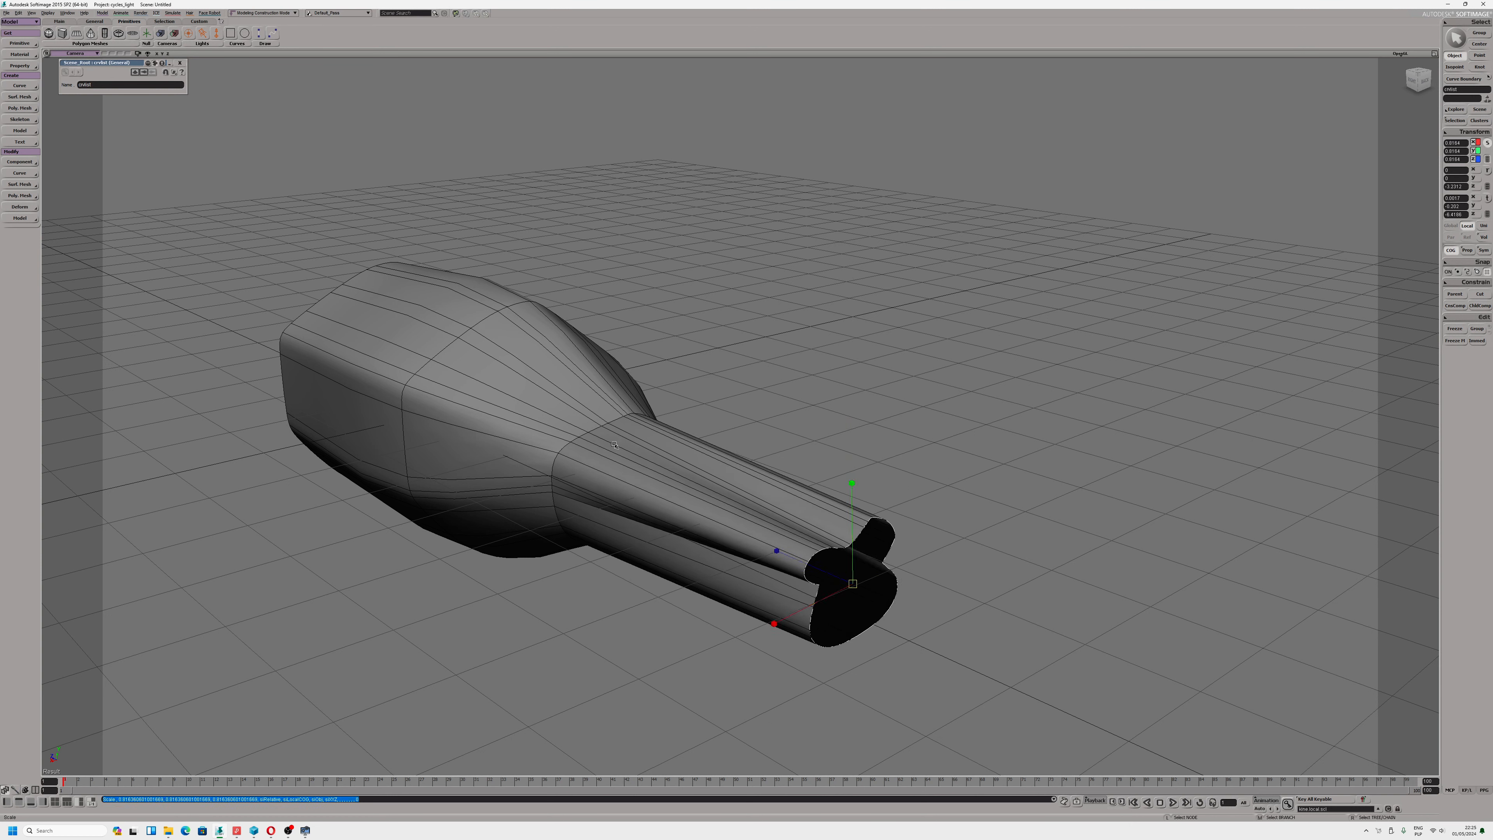
# Select the surface together with the closed end curve and freeze their modeling history
pyautogui.click(858, 548)
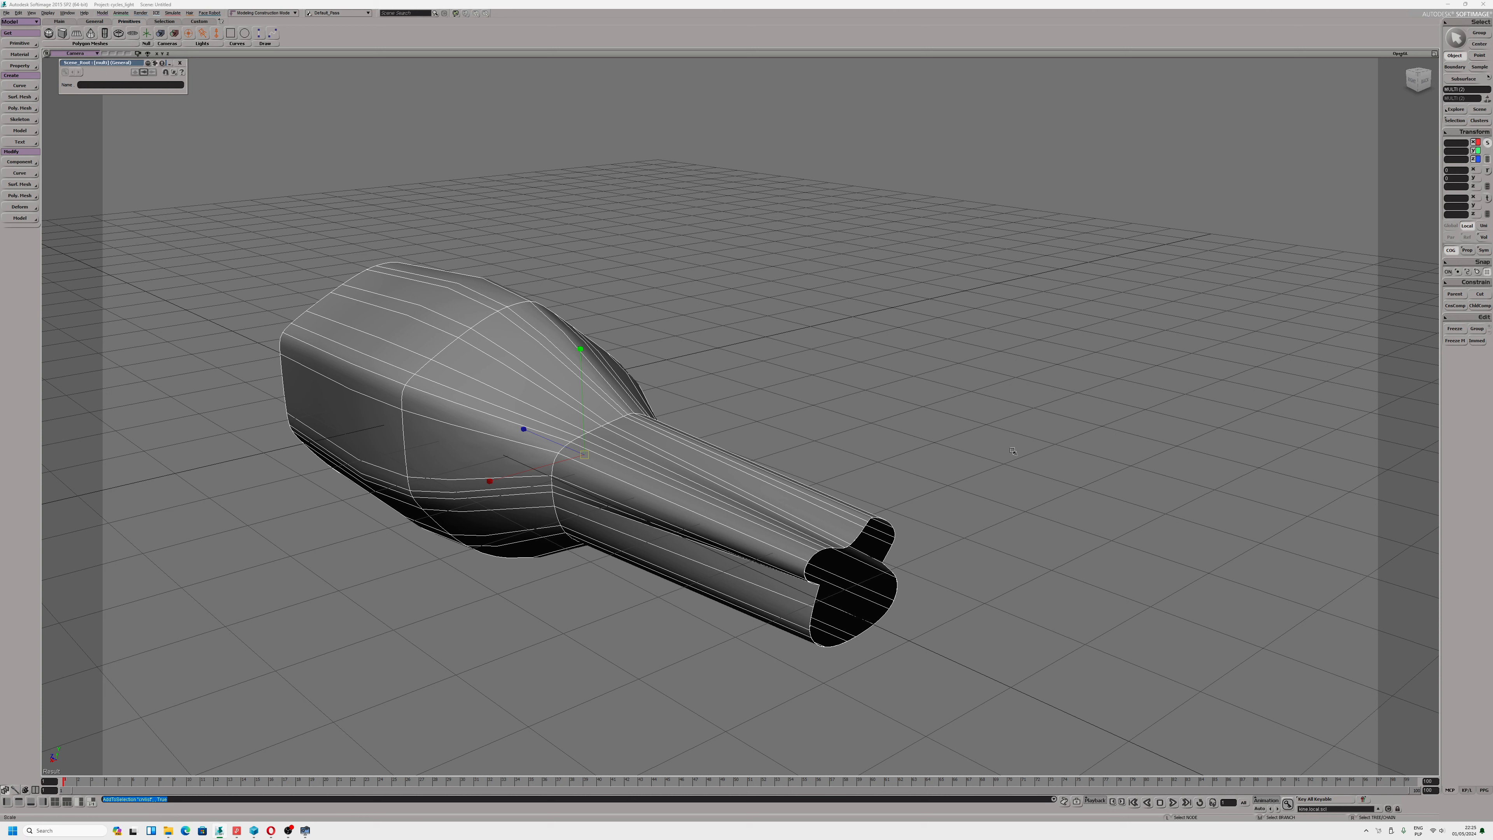
pyautogui.moveTo(629, 429); pyautogui.dragTo(1016, 692)
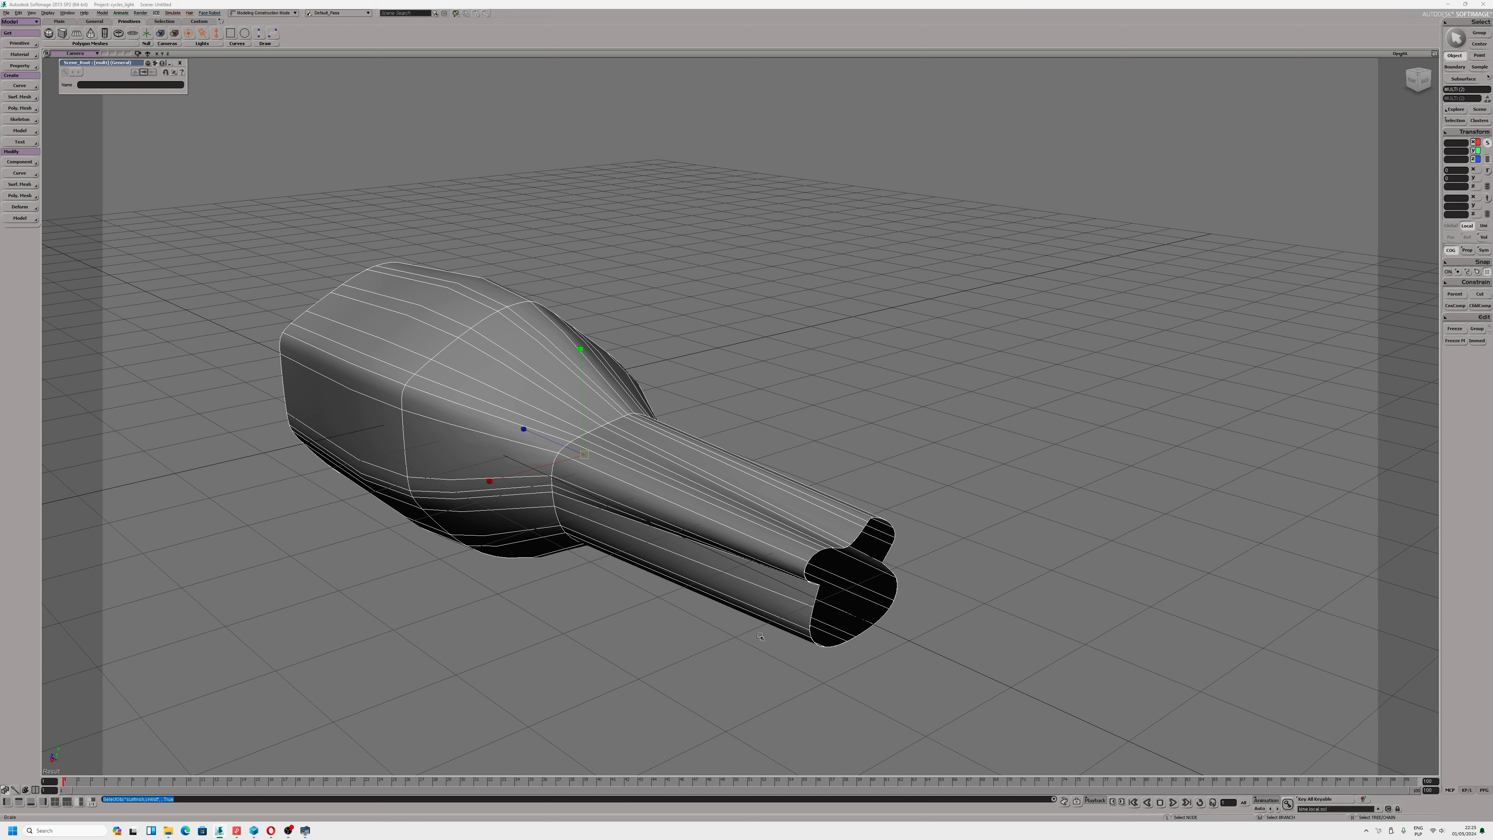
pyautogui.click(1456, 341)
pyautogui.press('v')
pyautogui.press('s')
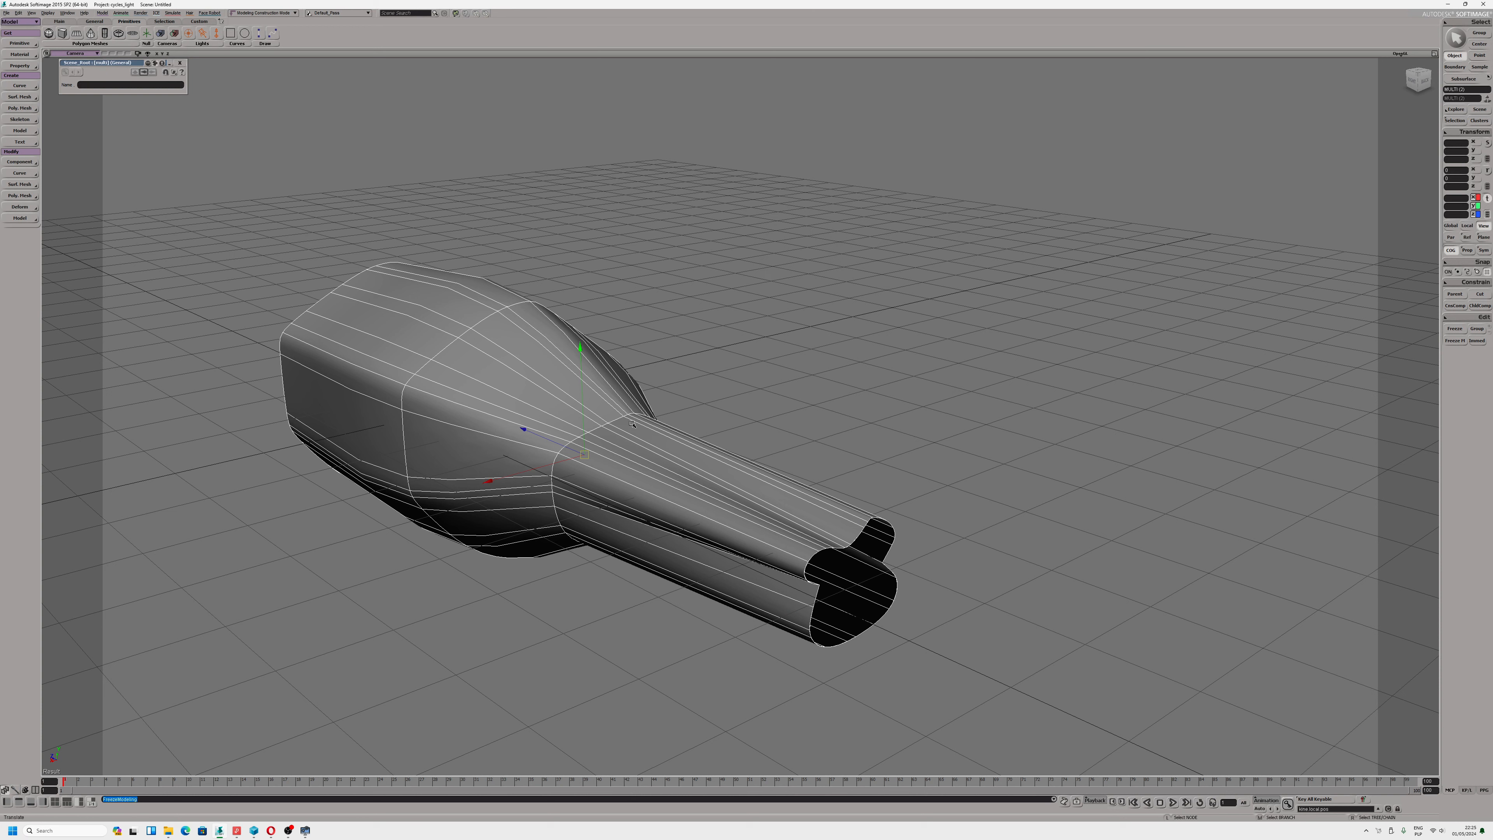
# Select only the surface and move it away from the closed curve at its open end
pyautogui.moveTo(565, 441); pyautogui.dragTo(664, 478)
pyautogui.scroll(-2, 589, 446)
pyautogui.scroll(1, 589, 445)
pyautogui.hotkey('ctrl', 'shift', 'a')
pyautogui.click(589, 445)
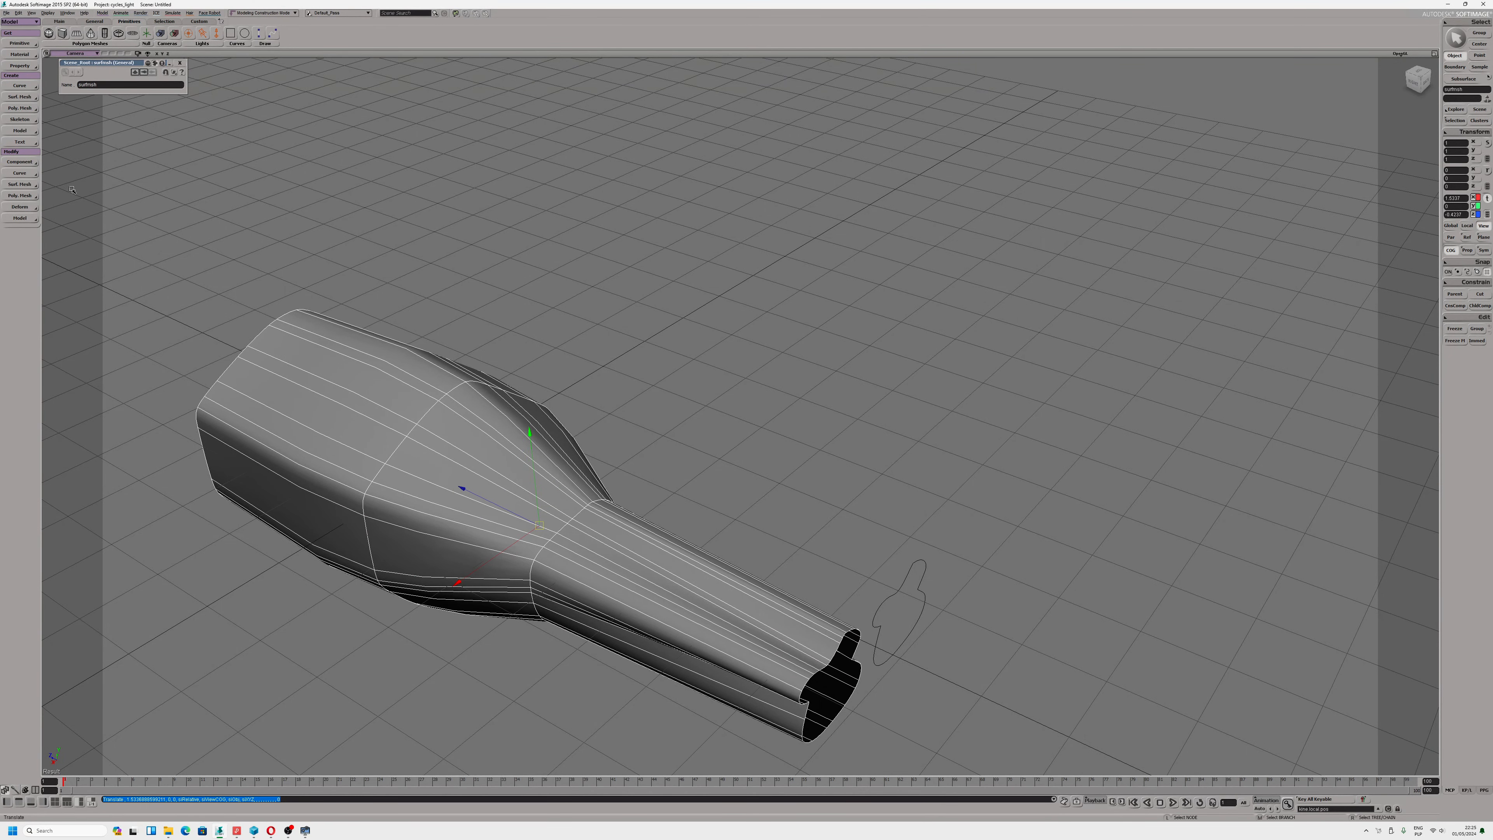
pyautogui.click(30, 99)
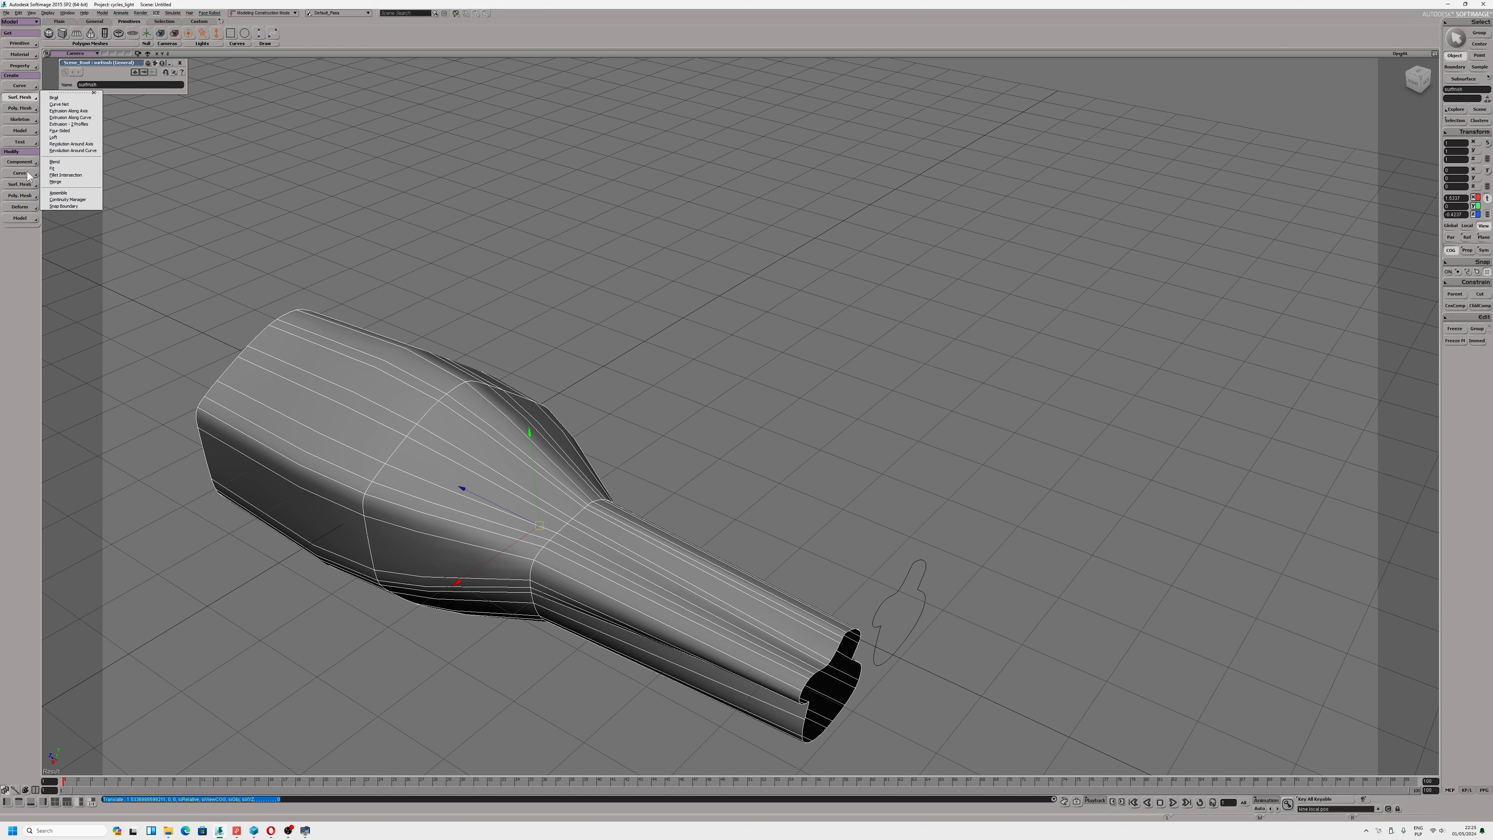
pyautogui.click(27, 187)
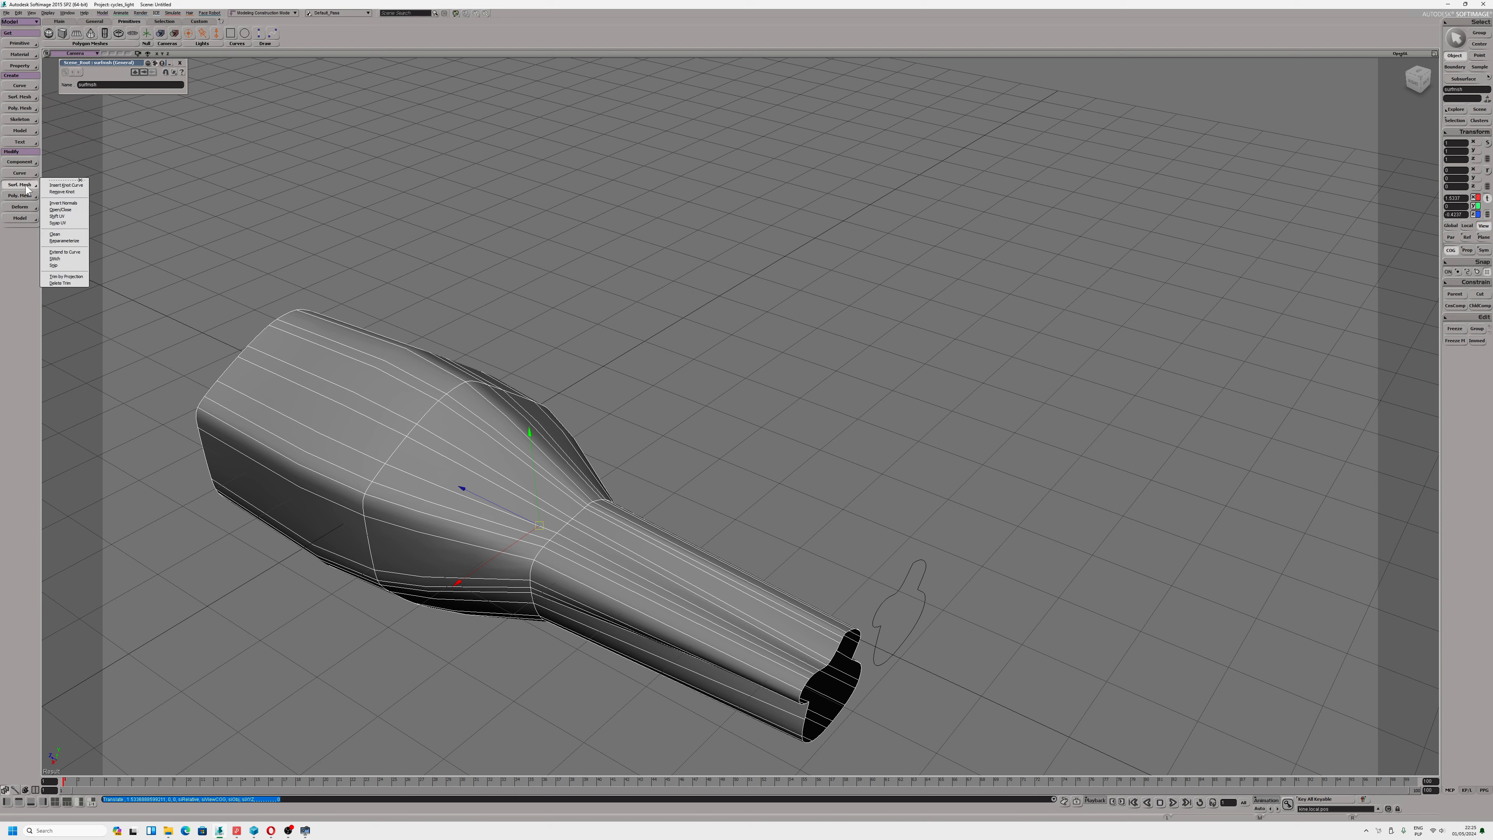
pyautogui.click(26, 232)
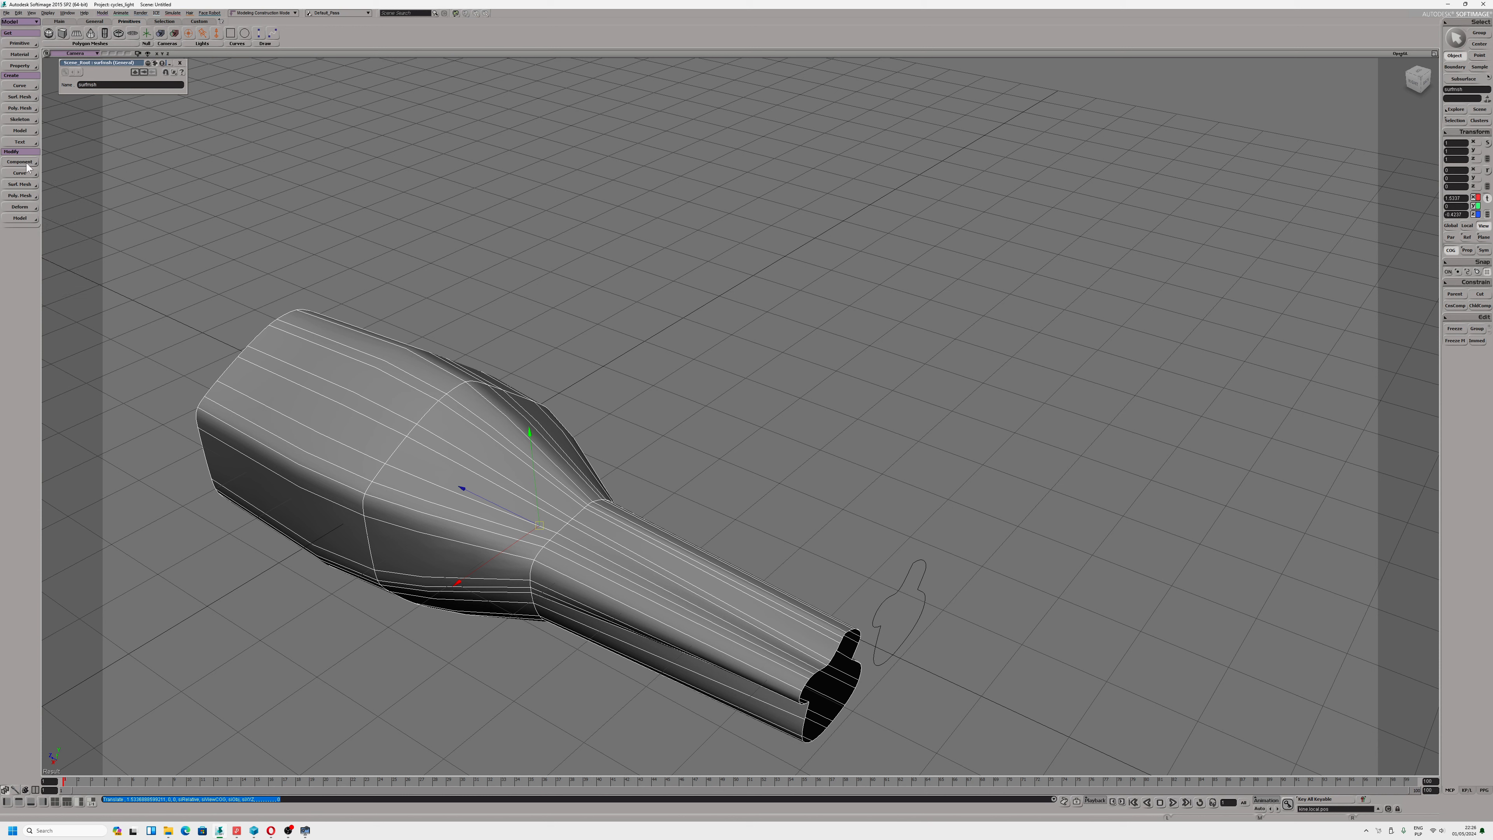
pyautogui.click(30, 99)
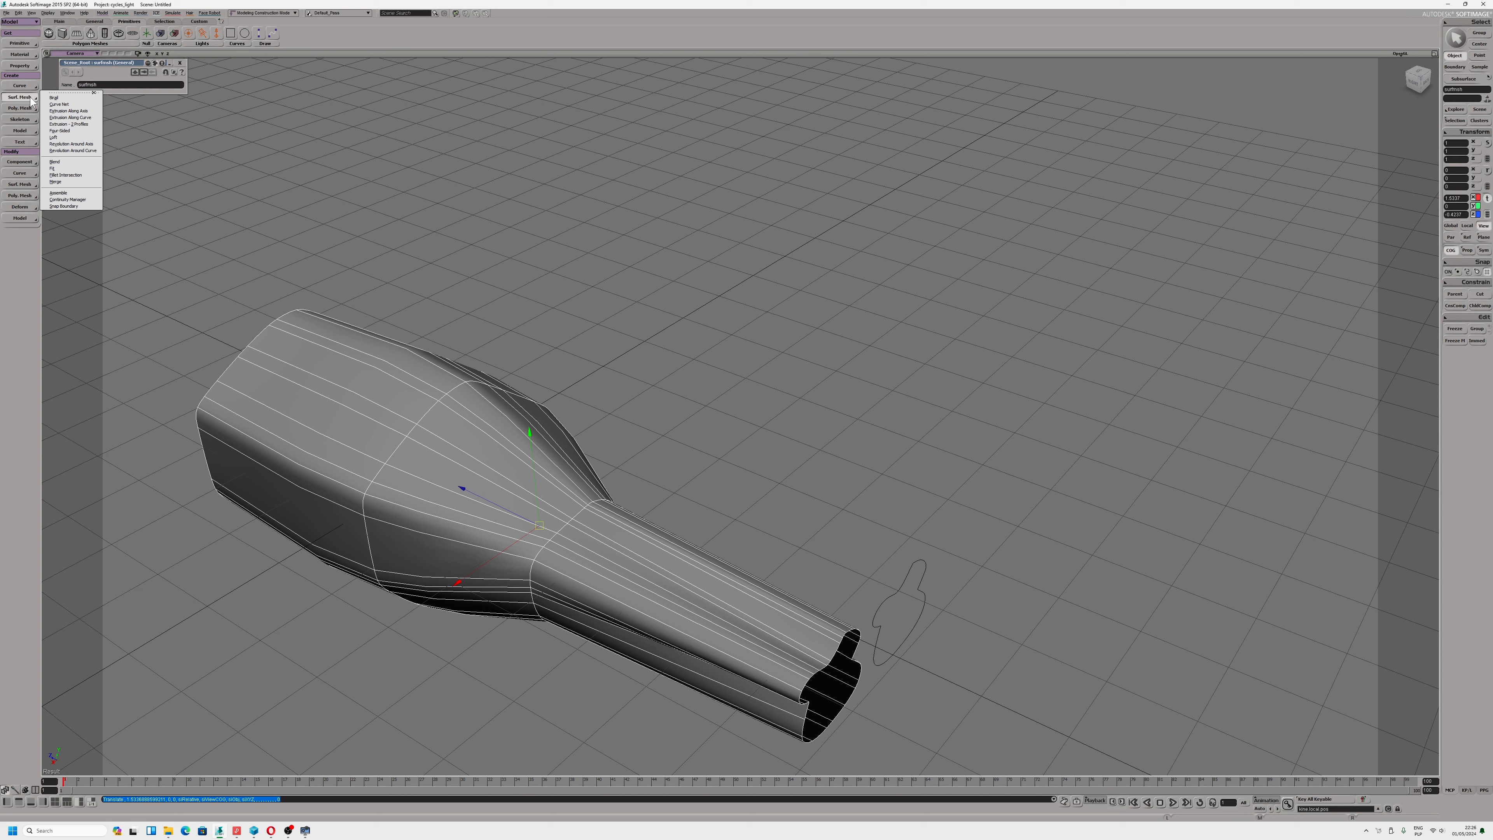
pyautogui.click(16, 254)
pyautogui.click(31, 175)
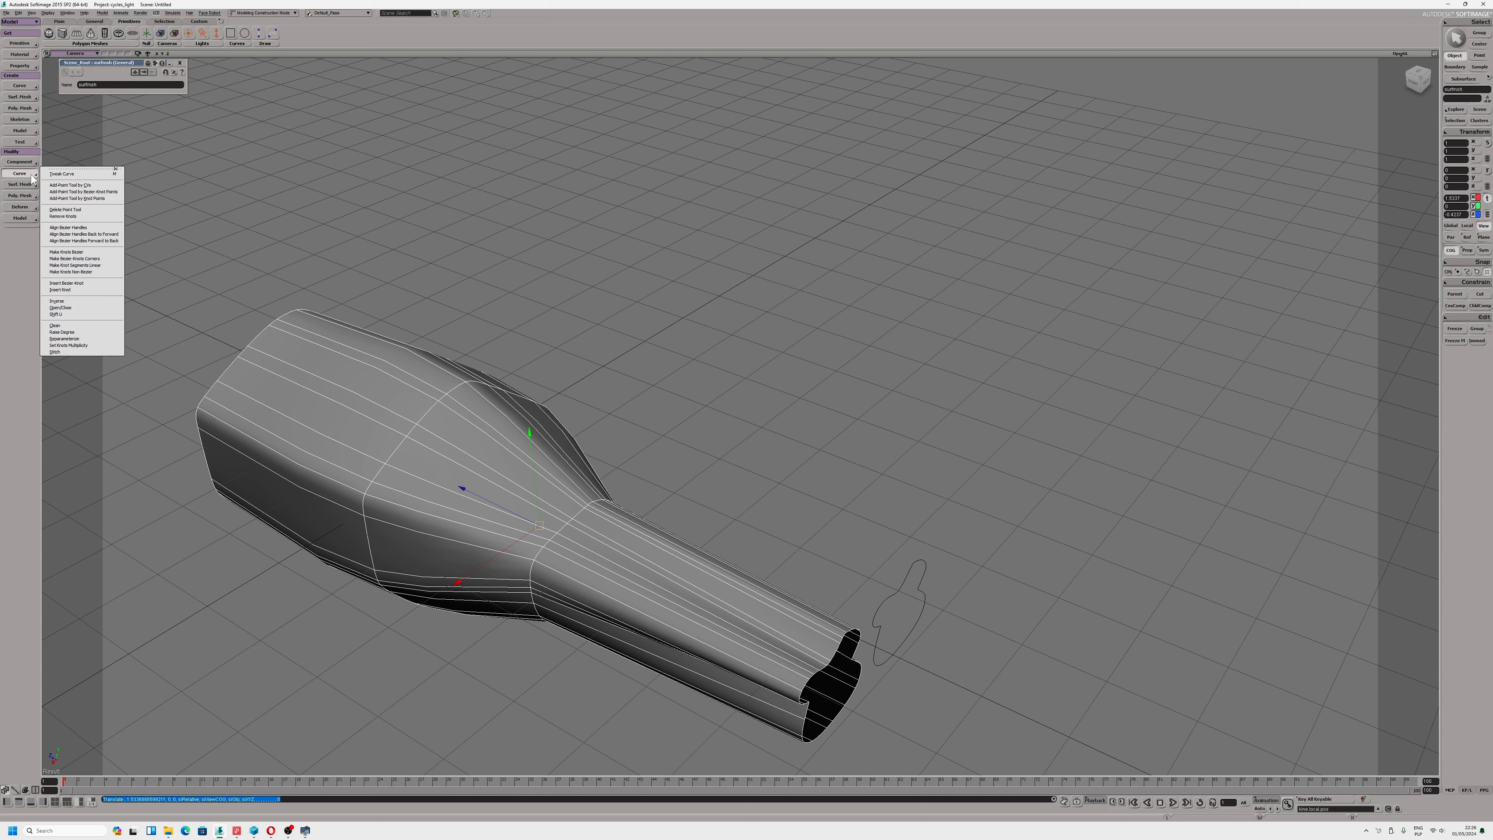
pyautogui.click(31, 186)
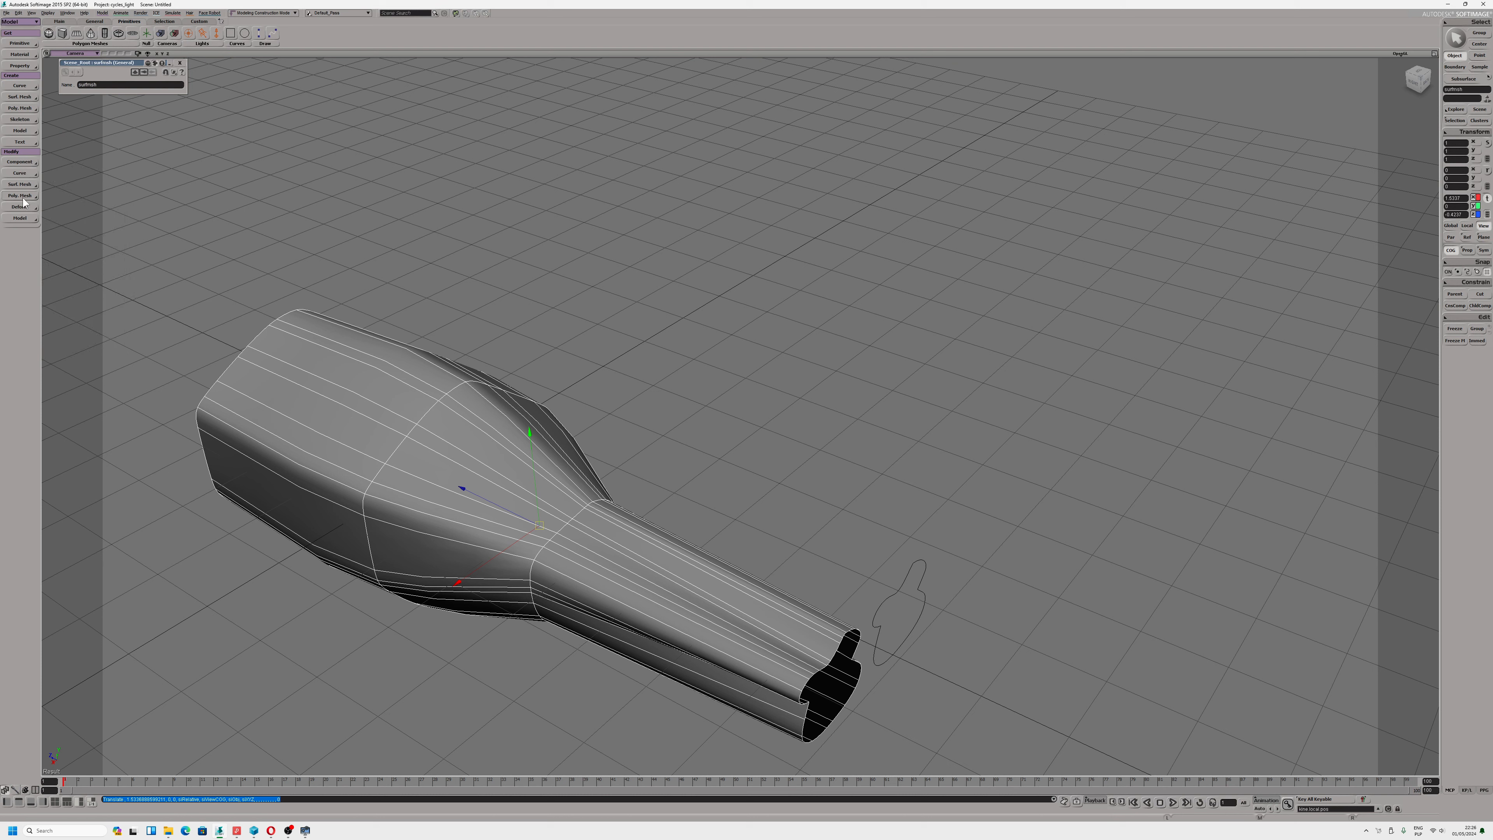
pyautogui.click(31, 188)
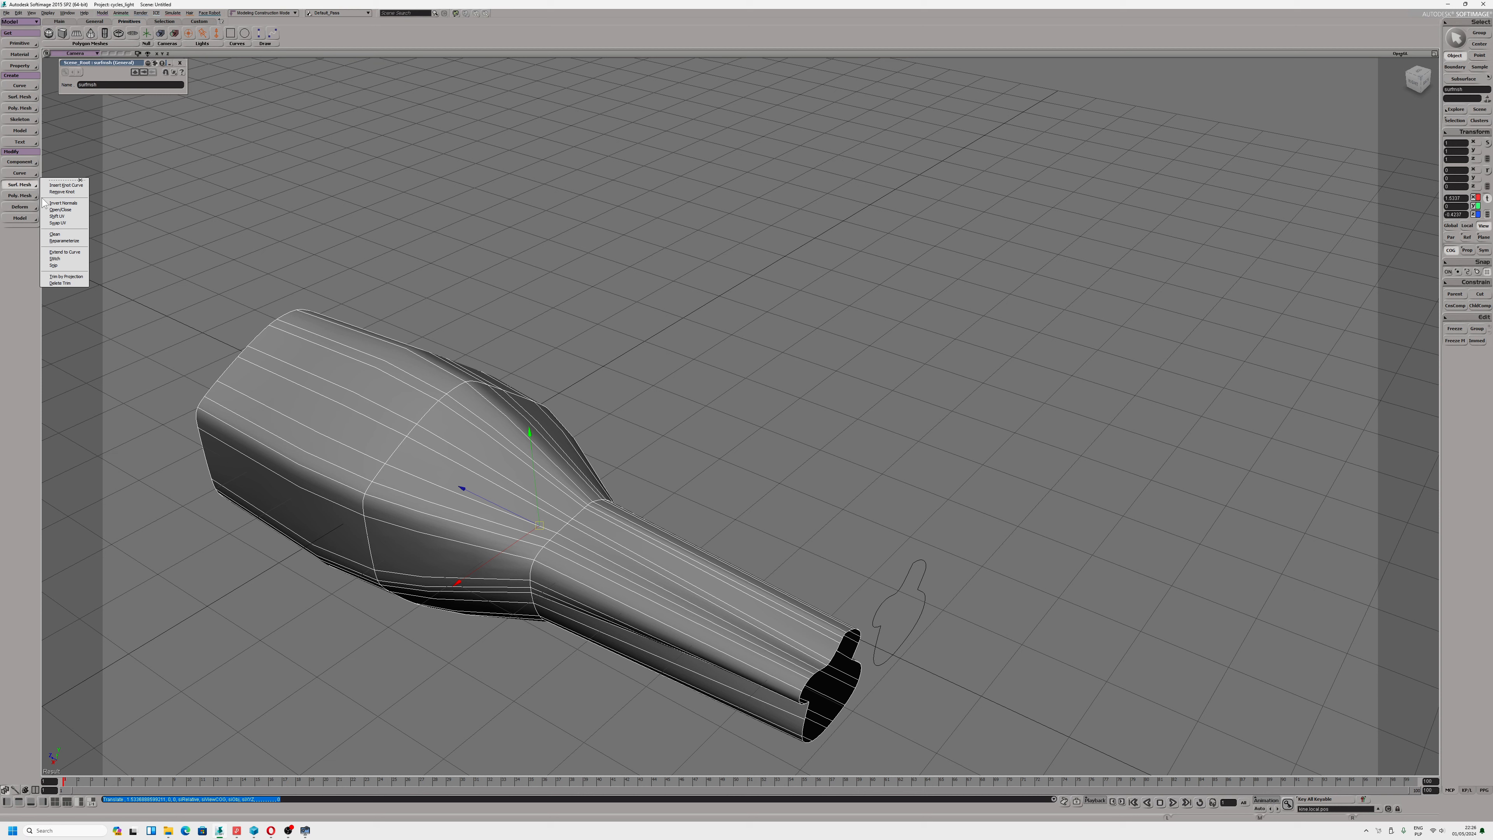
pyautogui.click(19, 242)
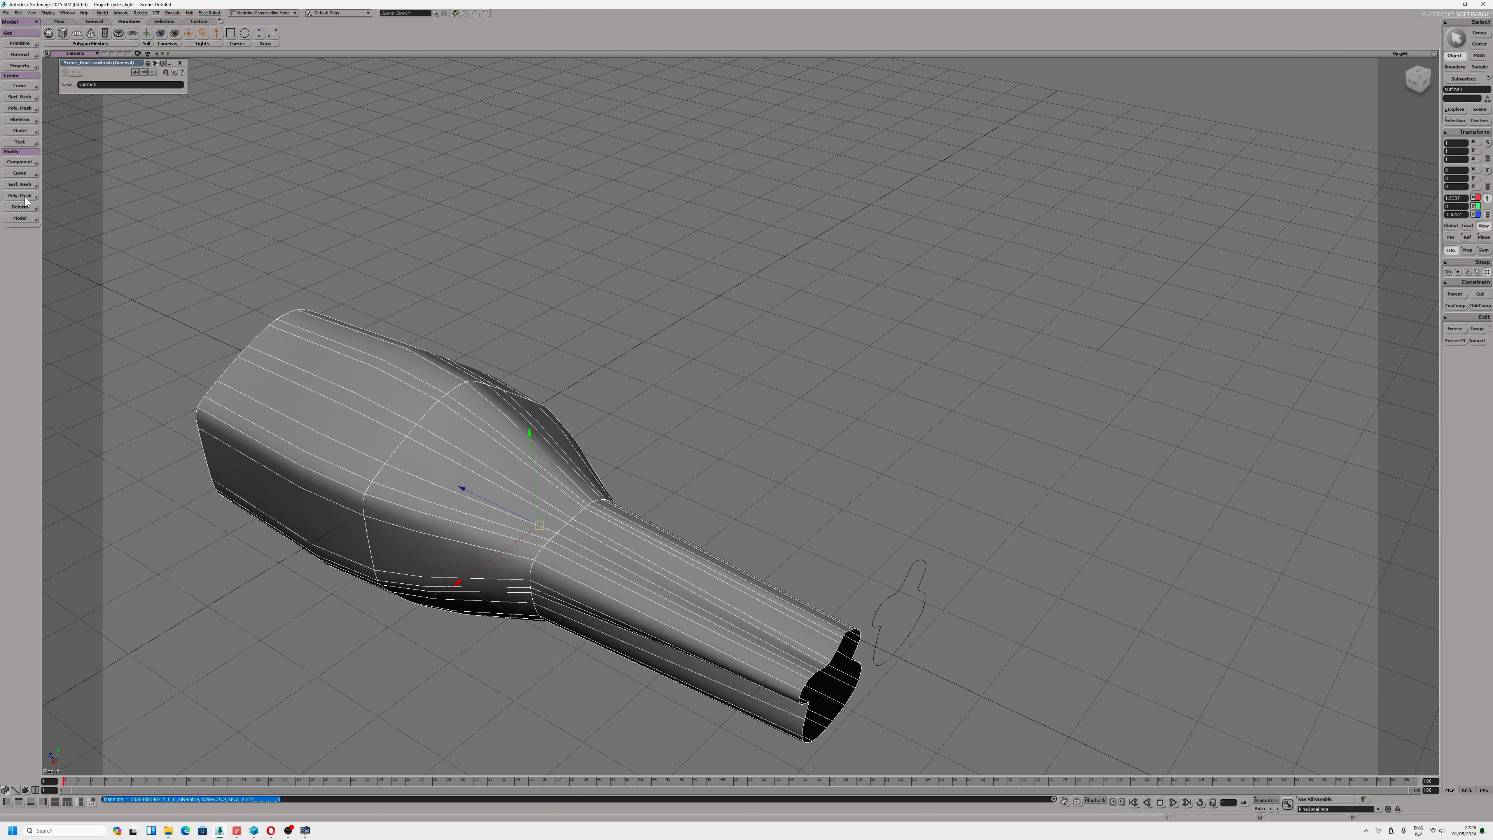
pyautogui.click(26, 197)
pyautogui.click(11, 256)
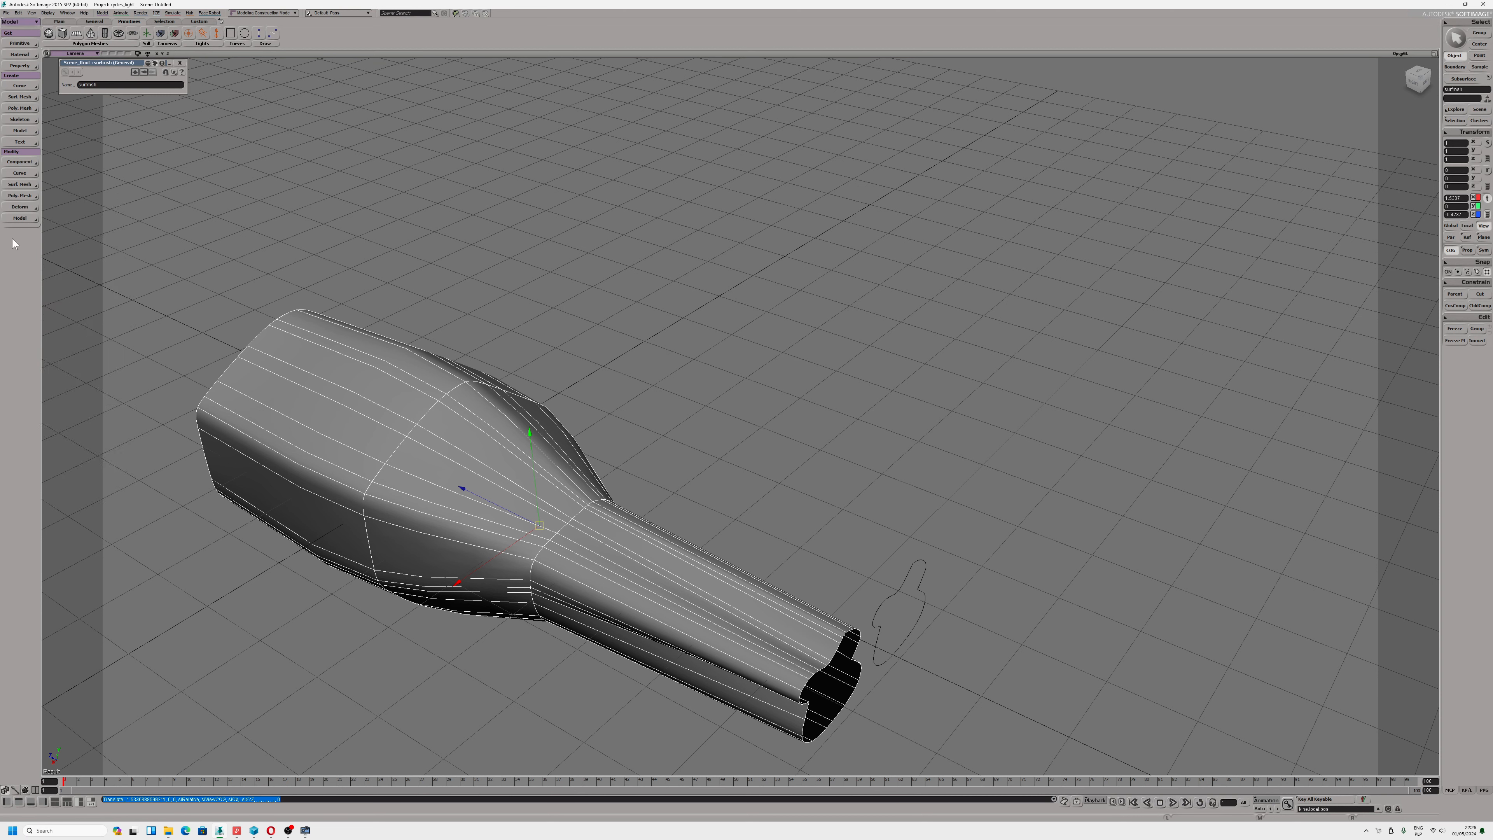
pyautogui.click(29, 132)
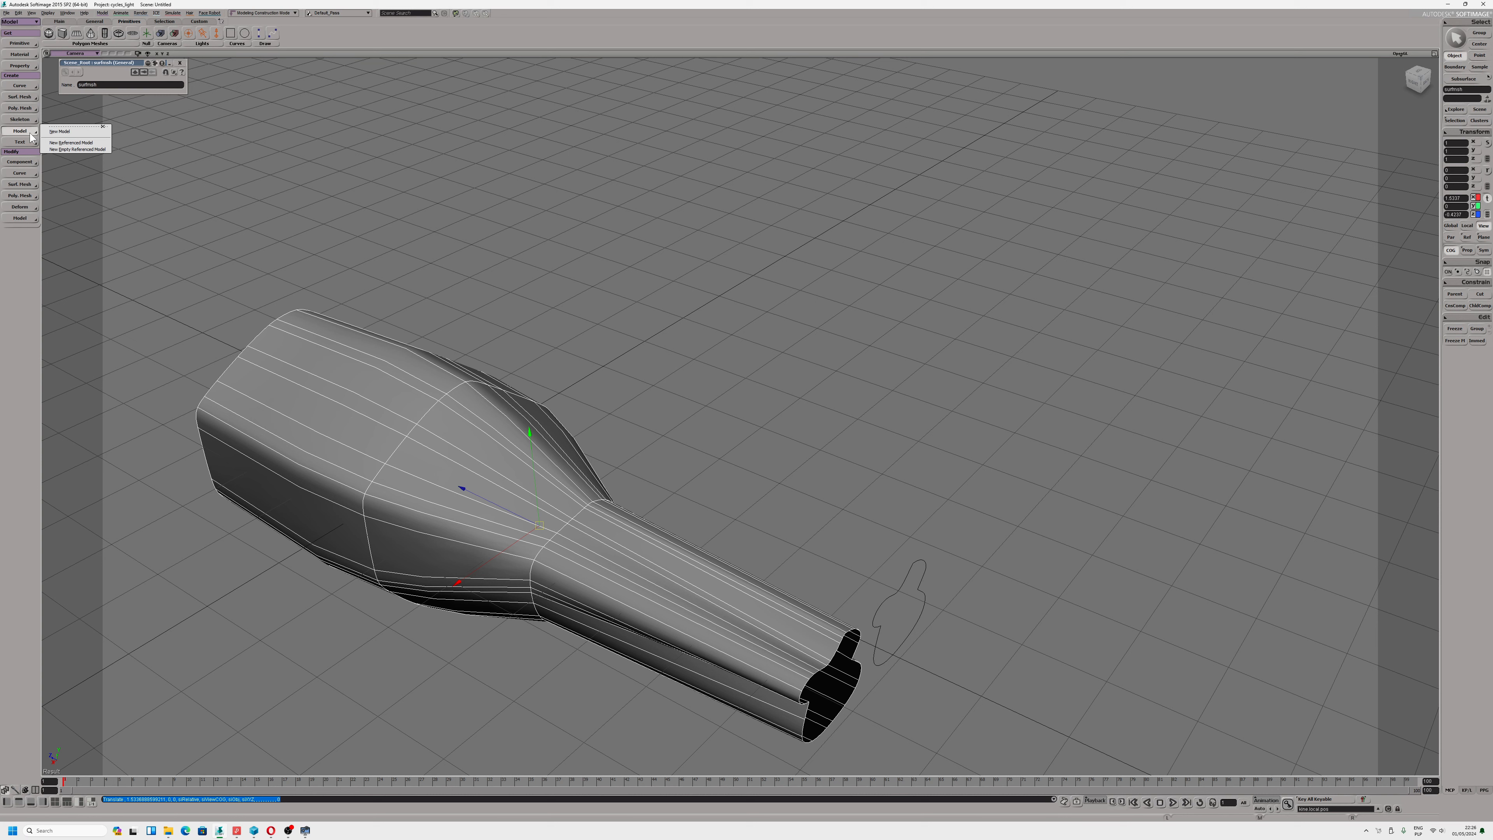
pyautogui.click(30, 99)
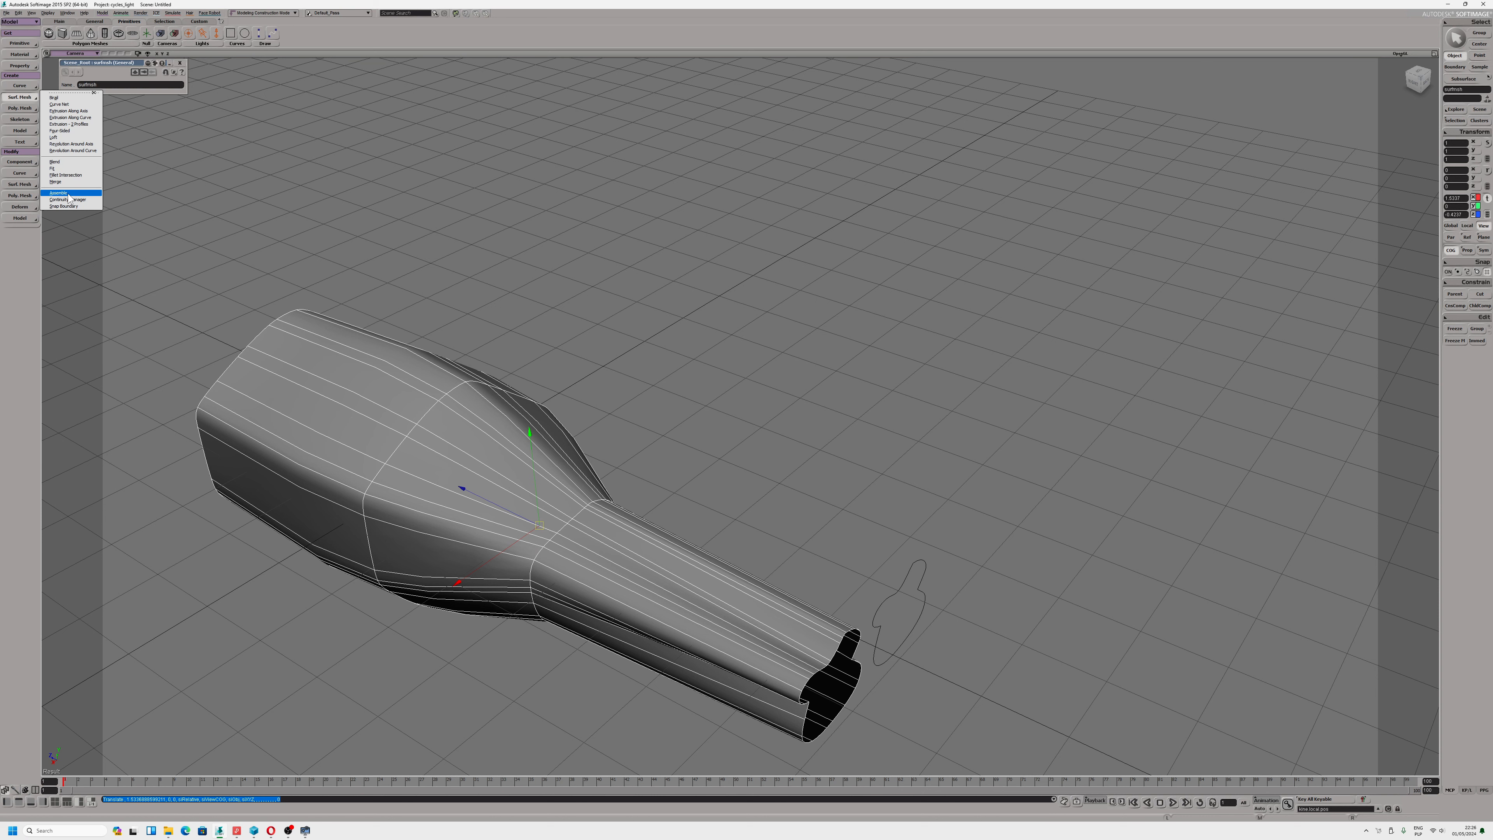
pyautogui.click(323, 36)
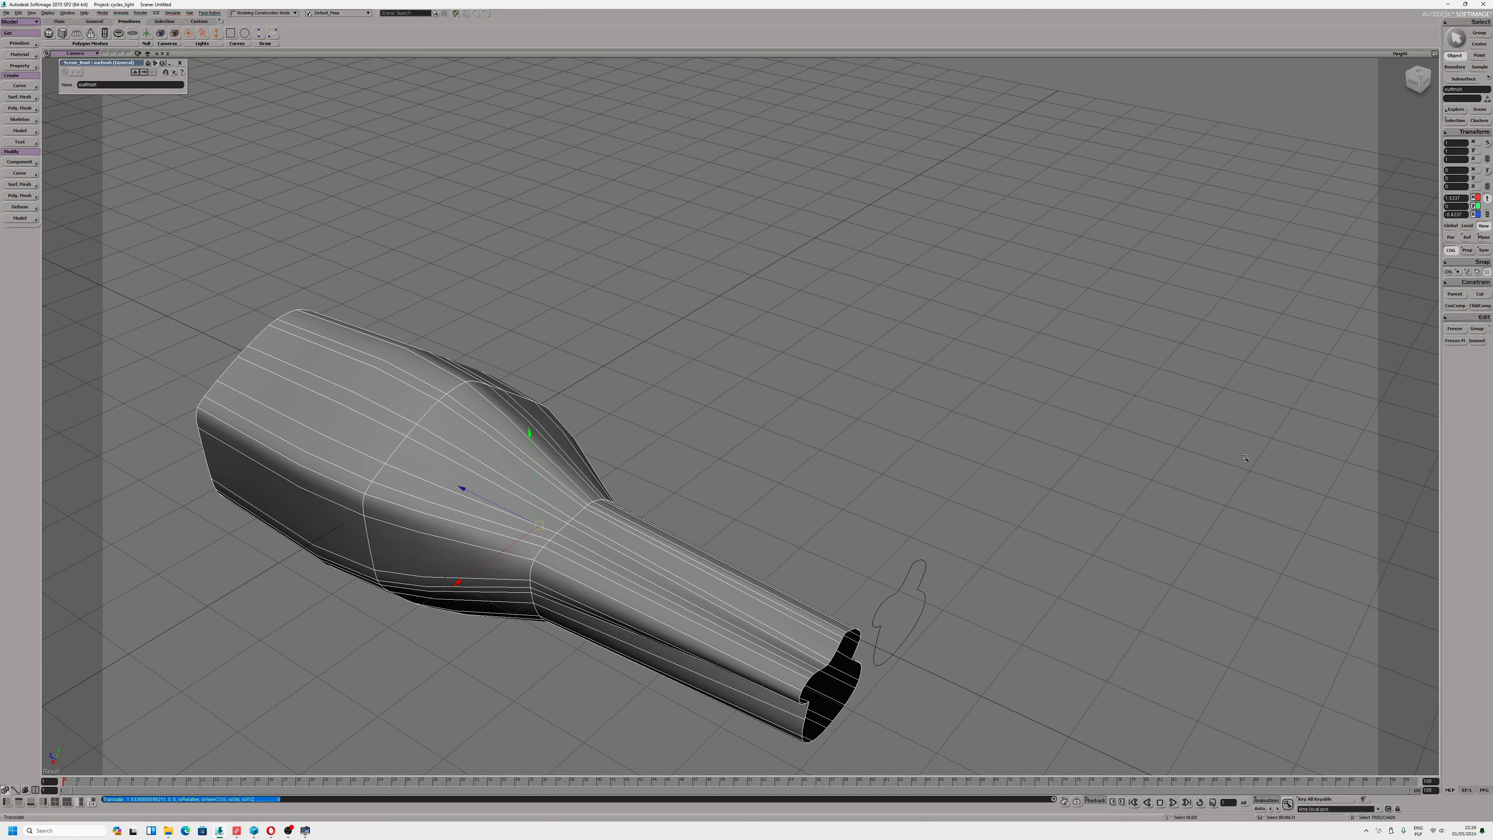
# Freeze the surface and its modeling history, and move its transform pivot onto the rim of the open neck end
pyautogui.click(1455, 329)
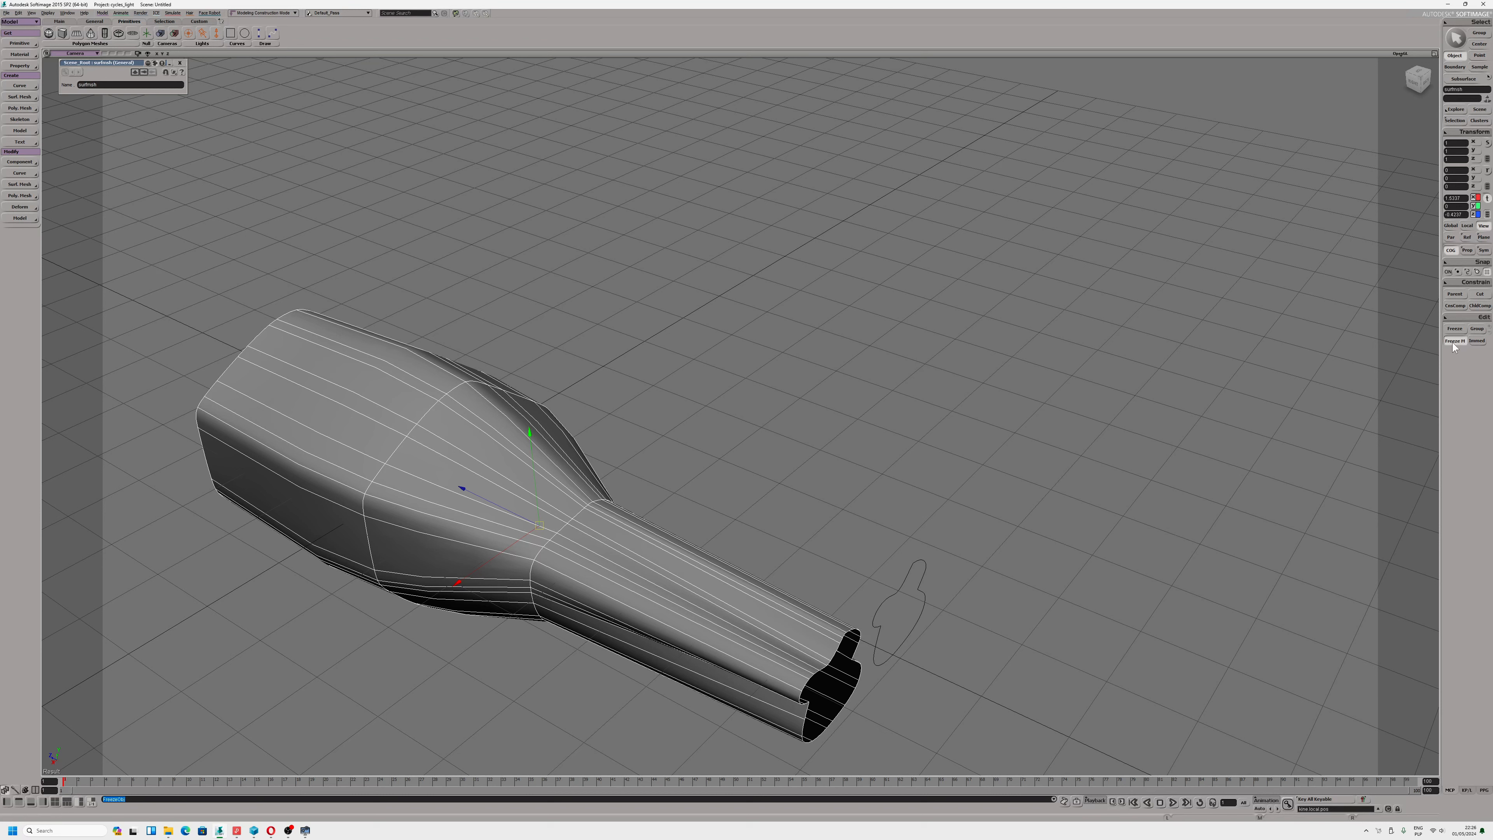
pyautogui.click(1455, 342)
pyautogui.moveTo(620, 615)
pyautogui.mouseDown(button='right')
pyautogui.moveTo(466, 374)
pyautogui.moveTo(613, 559)
pyautogui.moveTo(613, 590)
pyautogui.mouseUp(button='right')
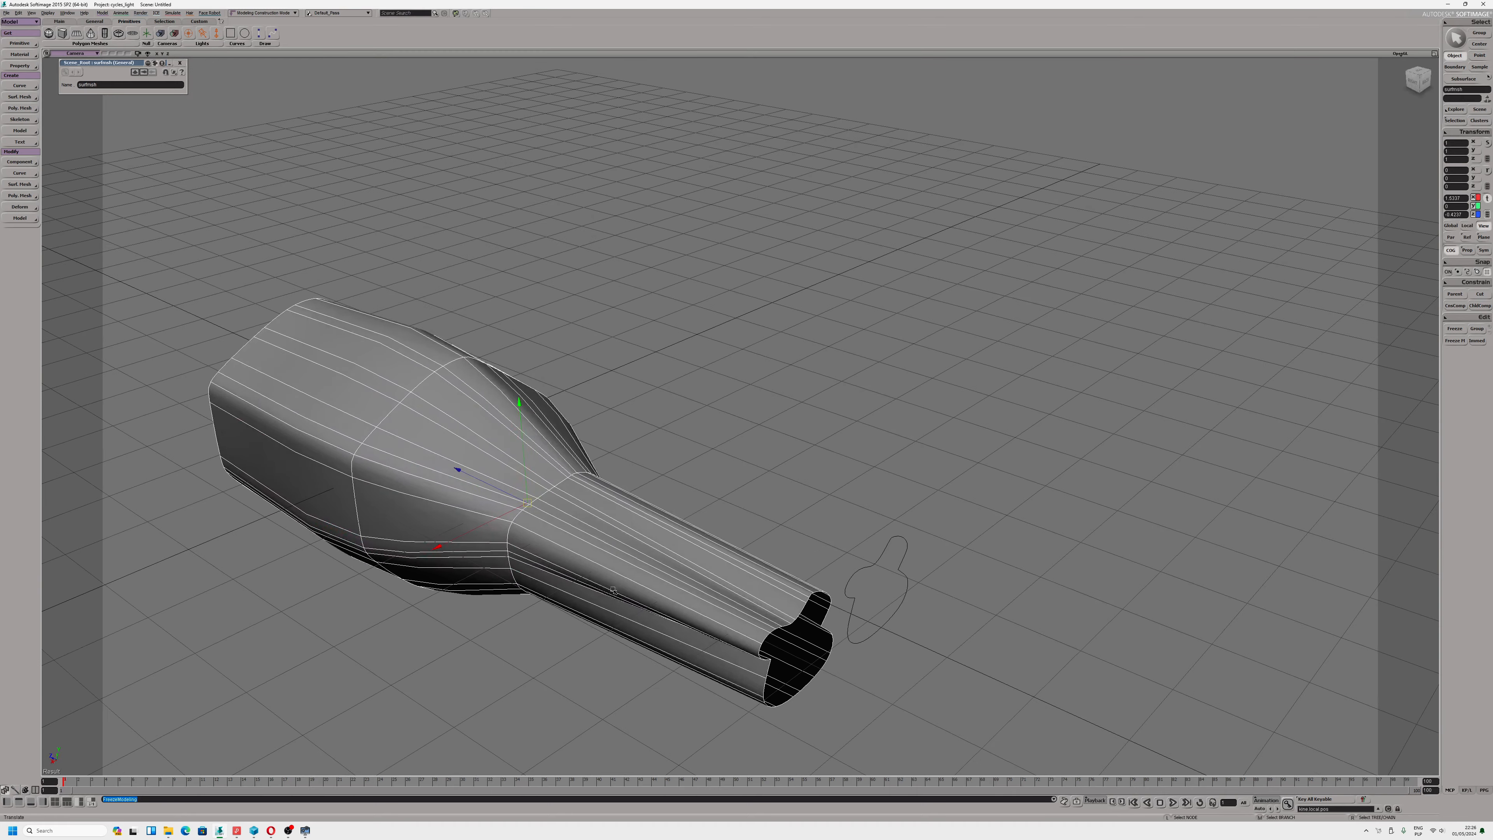
pyautogui.moveTo(556, 579)
pyautogui.keyDown('alt'); pyautogui.mouseDown(button='middle')
pyautogui.moveTo(573, 571)
pyautogui.moveTo(559, 581)
pyautogui.mouseUp(button='middle'); pyautogui.keyUp('alt')
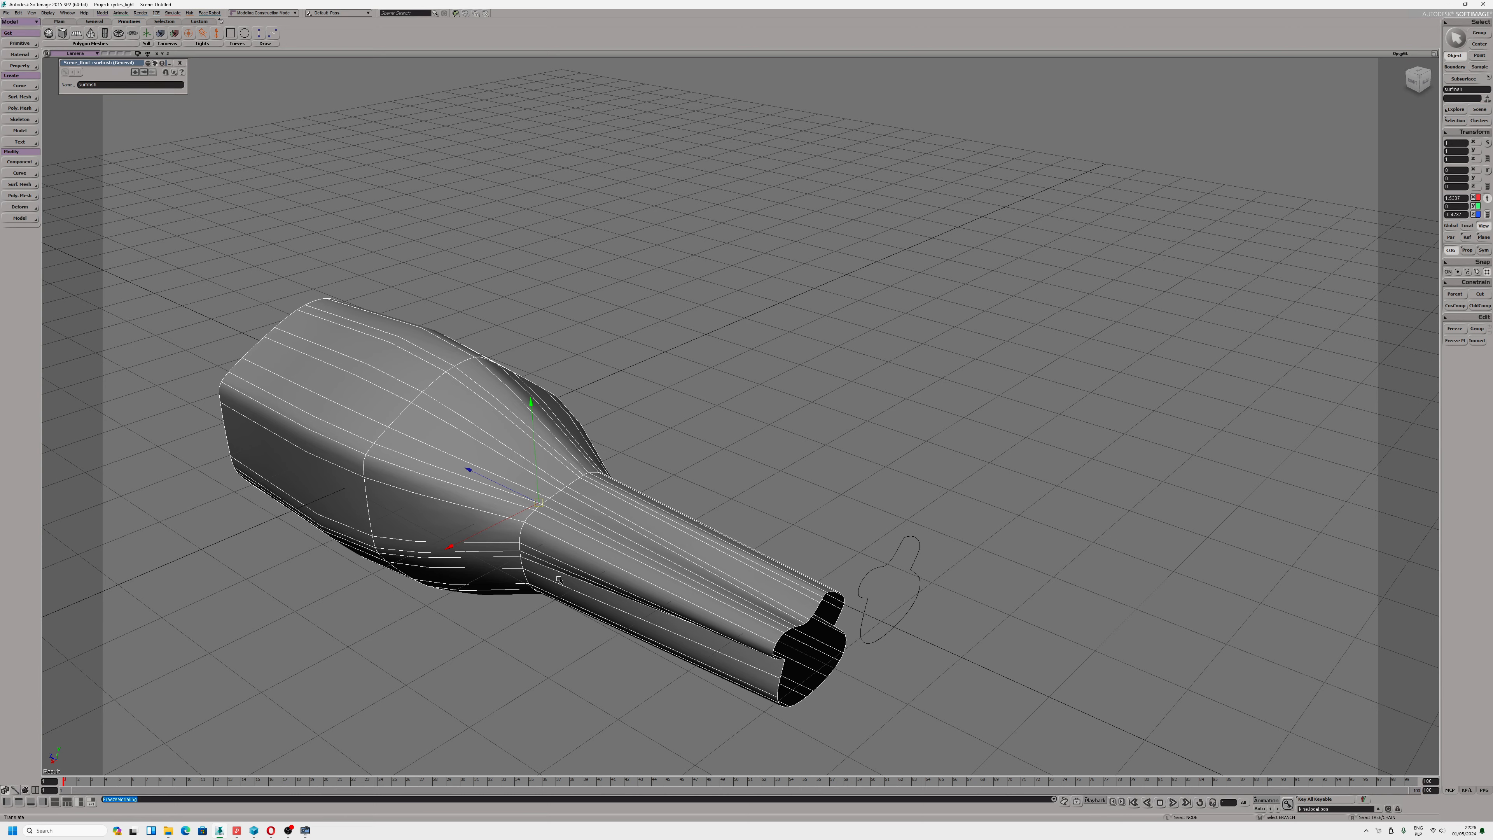
pyautogui.keyDown('alt'); pyautogui.moveTo(559, 581); pyautogui.dragTo(735, 514); pyautogui.keyUp('alt')
pyautogui.keyDown('alt'); pyautogui.click(693, 464); pyautogui.keyUp('alt')
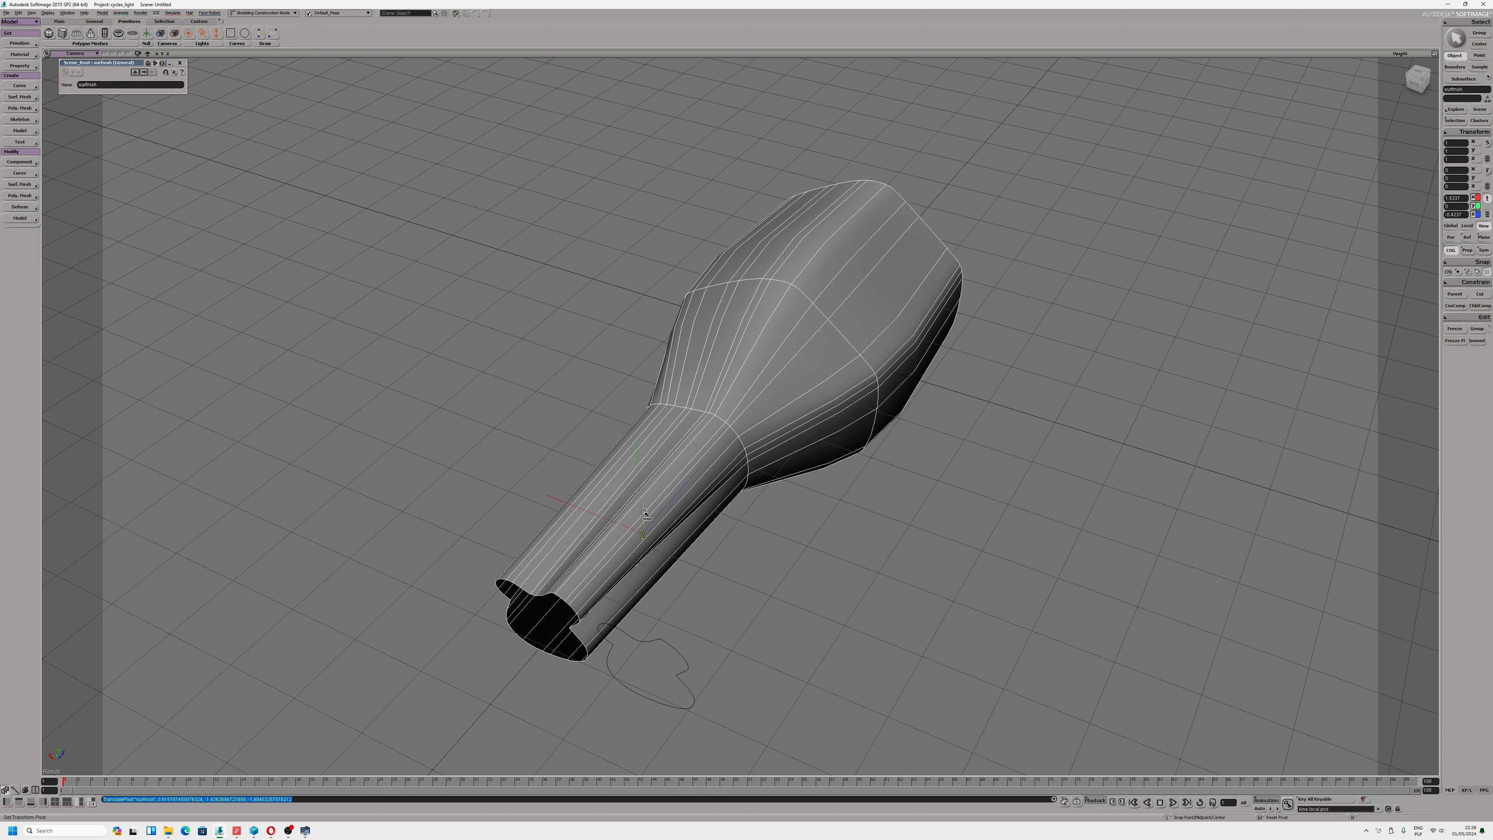
pyautogui.keyDown('alt'); pyautogui.click(547, 595); pyautogui.keyUp('alt')
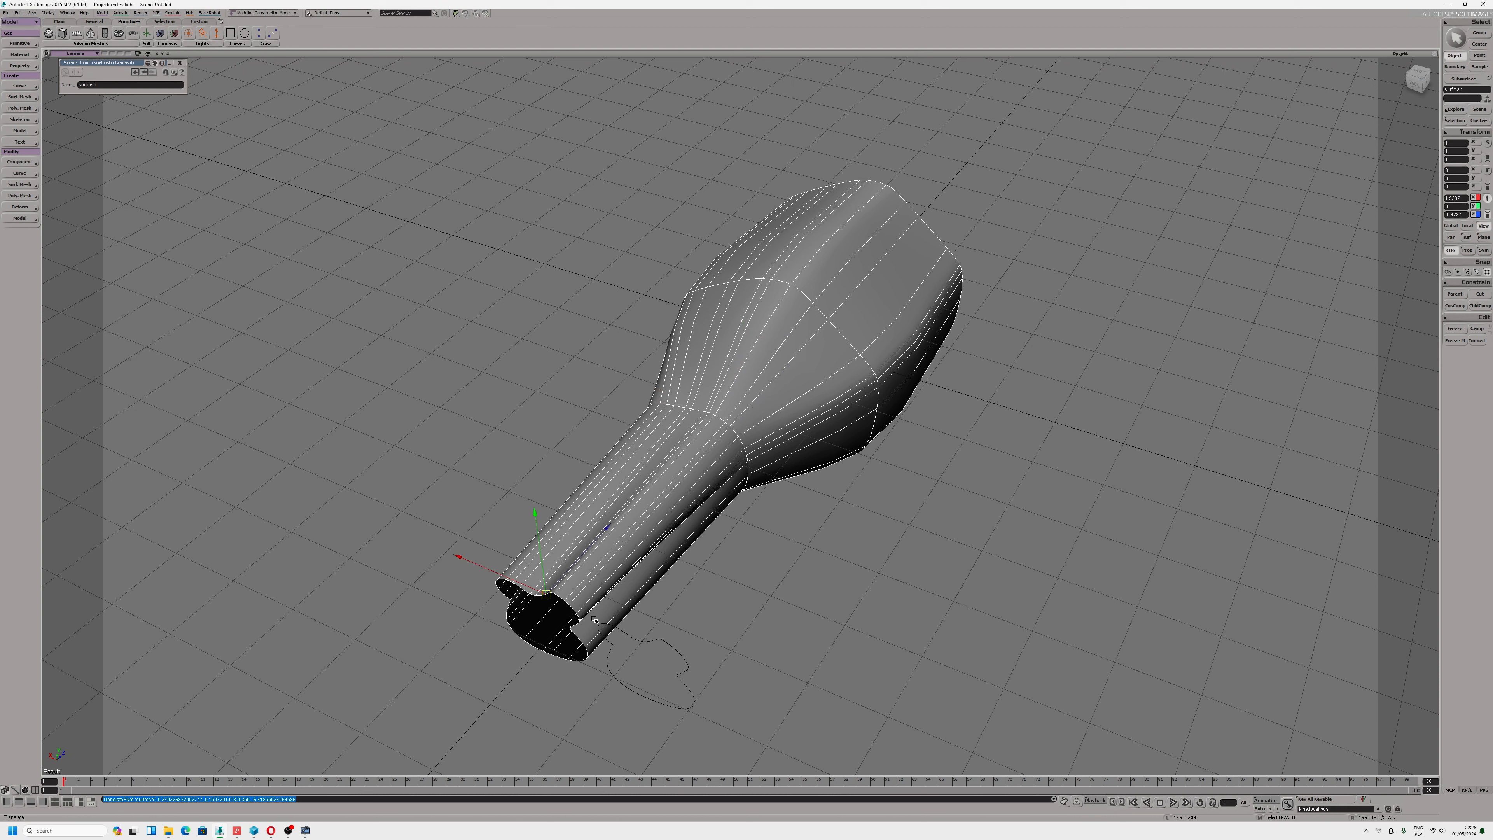